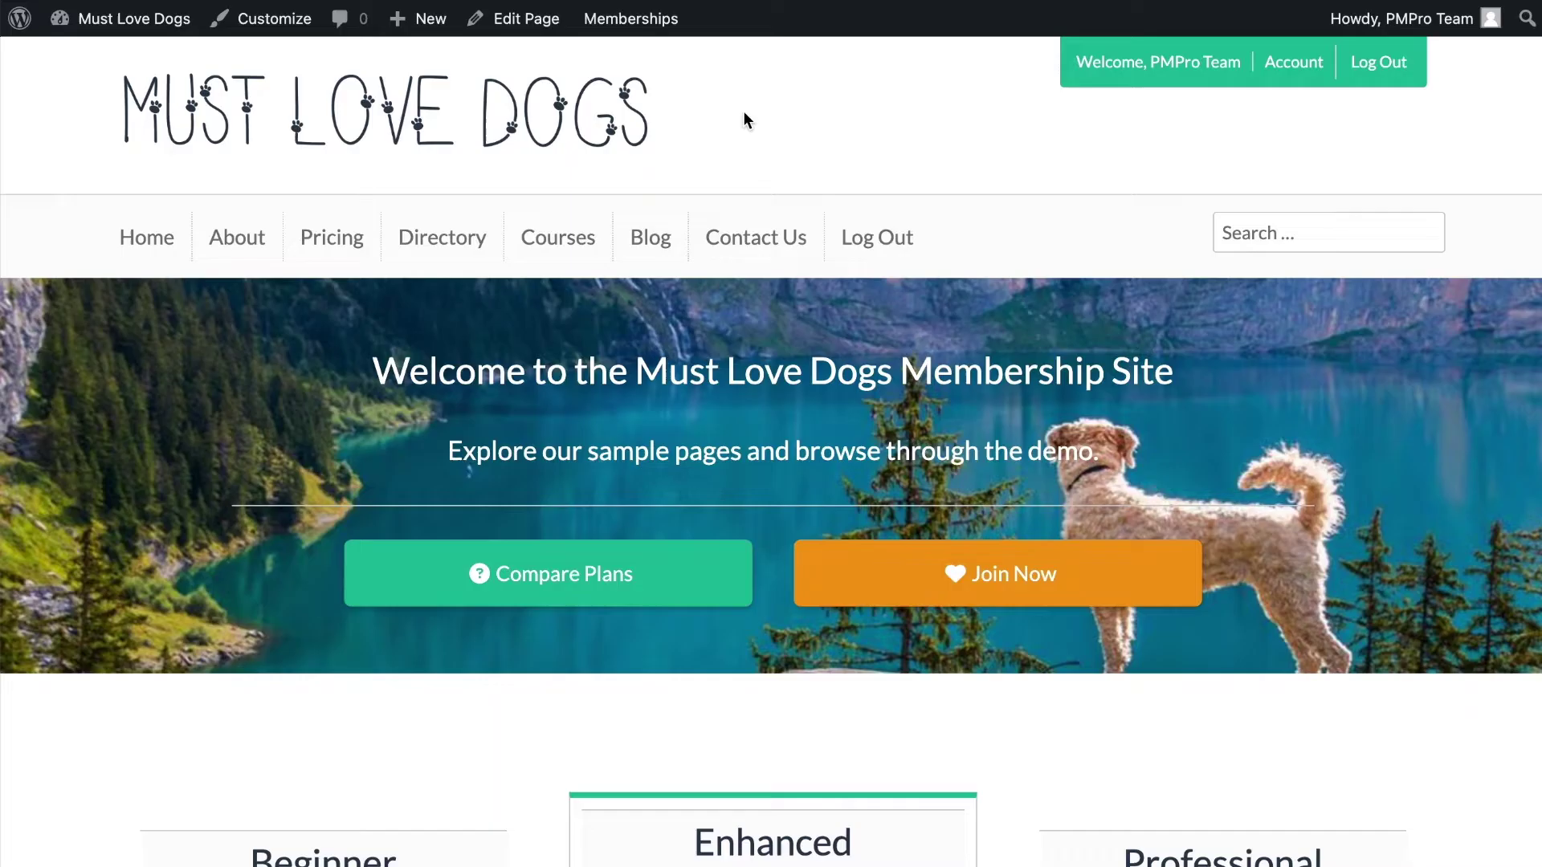
Open the admin Dashboard for the Must Love Dogs site from the admin bar
left_click(76, 55)
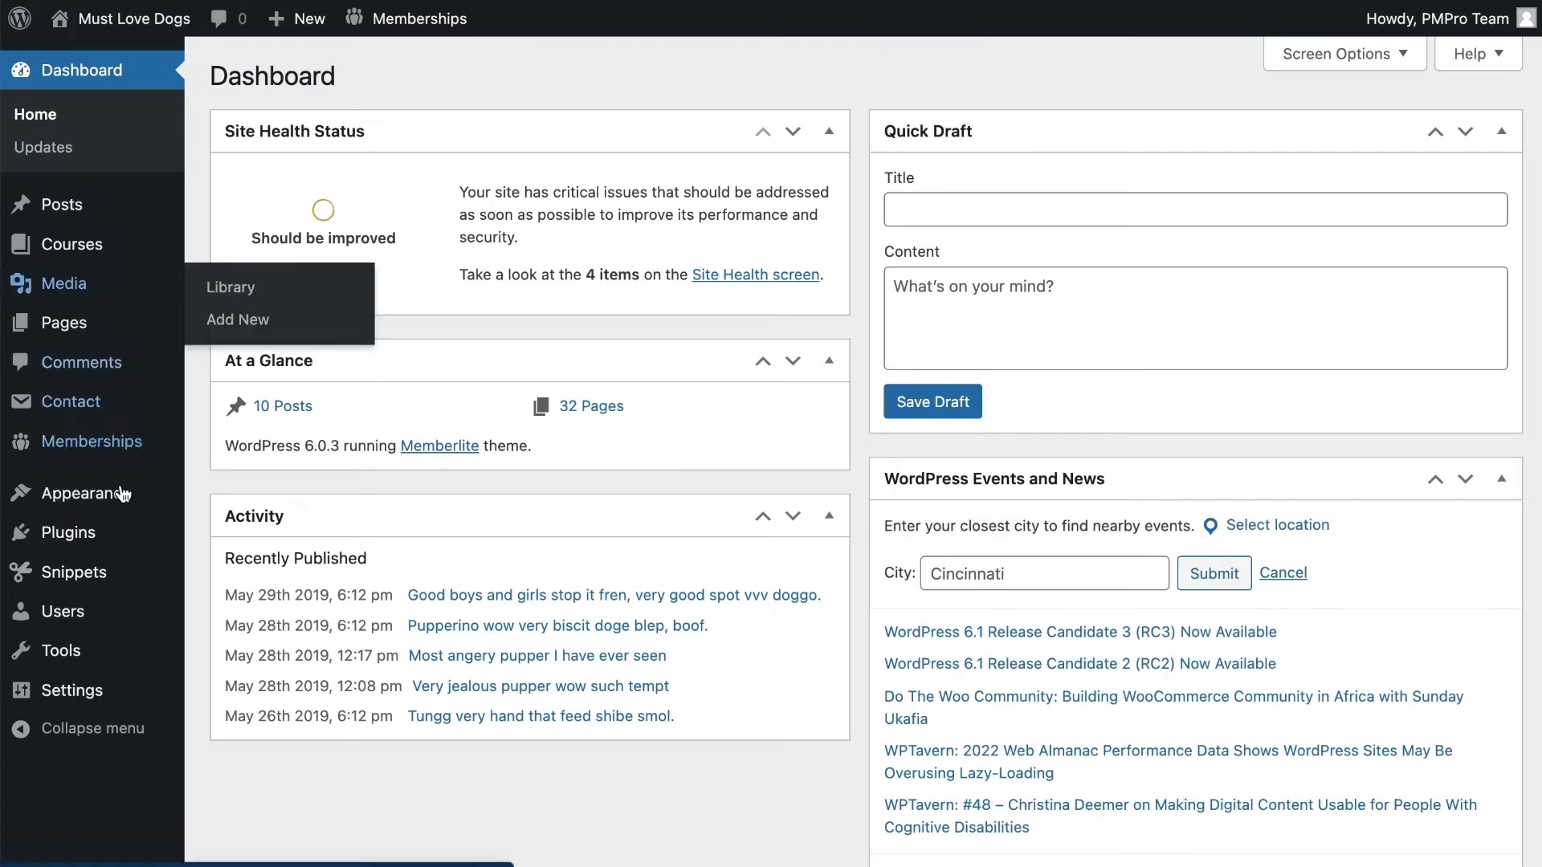
Find MailPoet with a 'mail' plugin search, then install and activate MailPoet 3.101.1
mouse_move(80, 532)
left_click(221, 537)
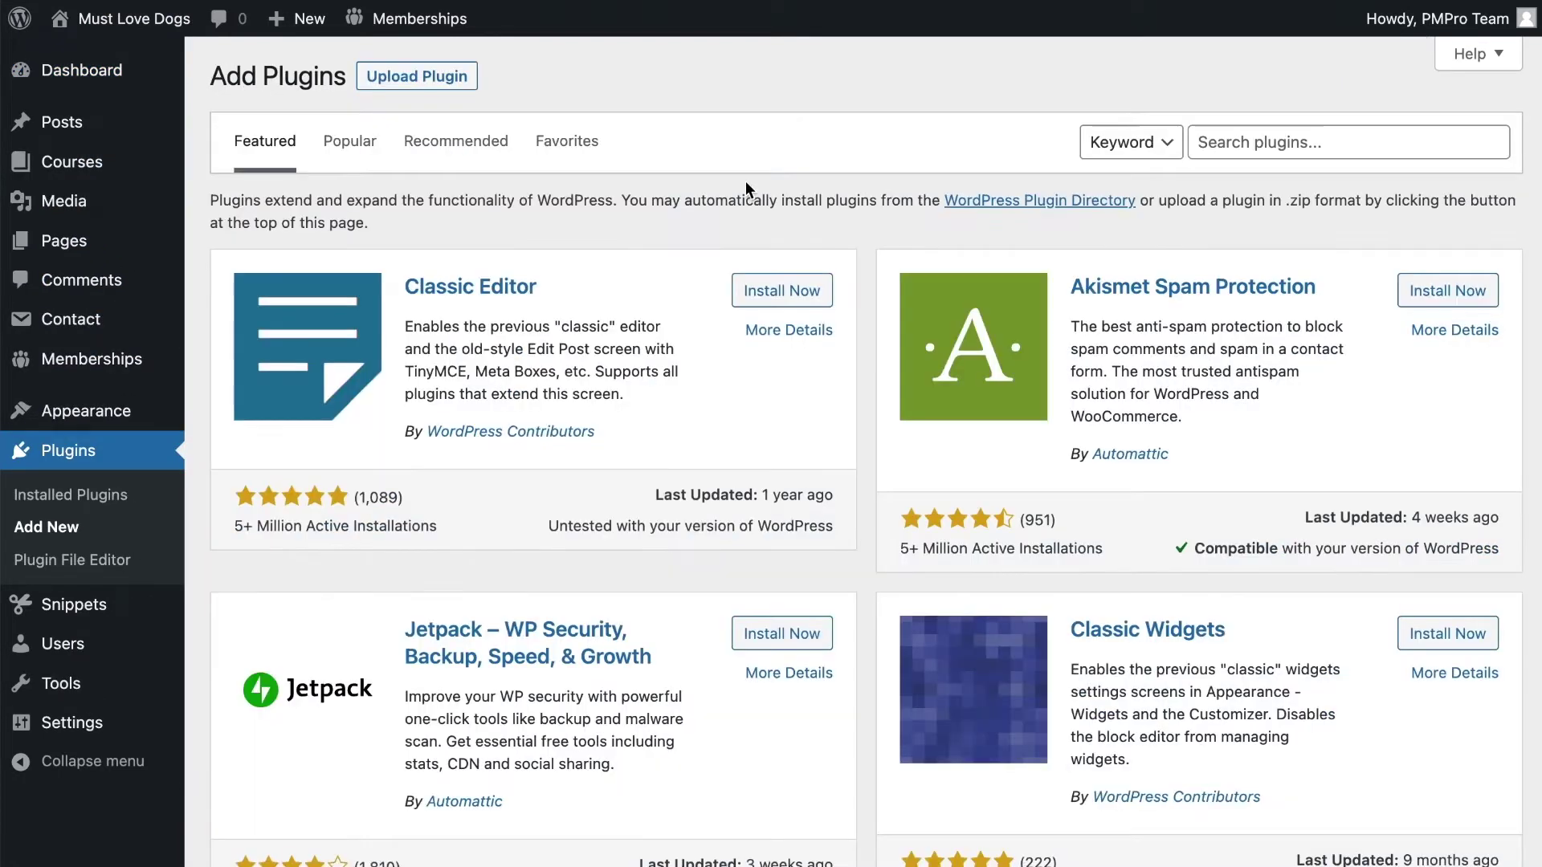
left_click(1210, 142)
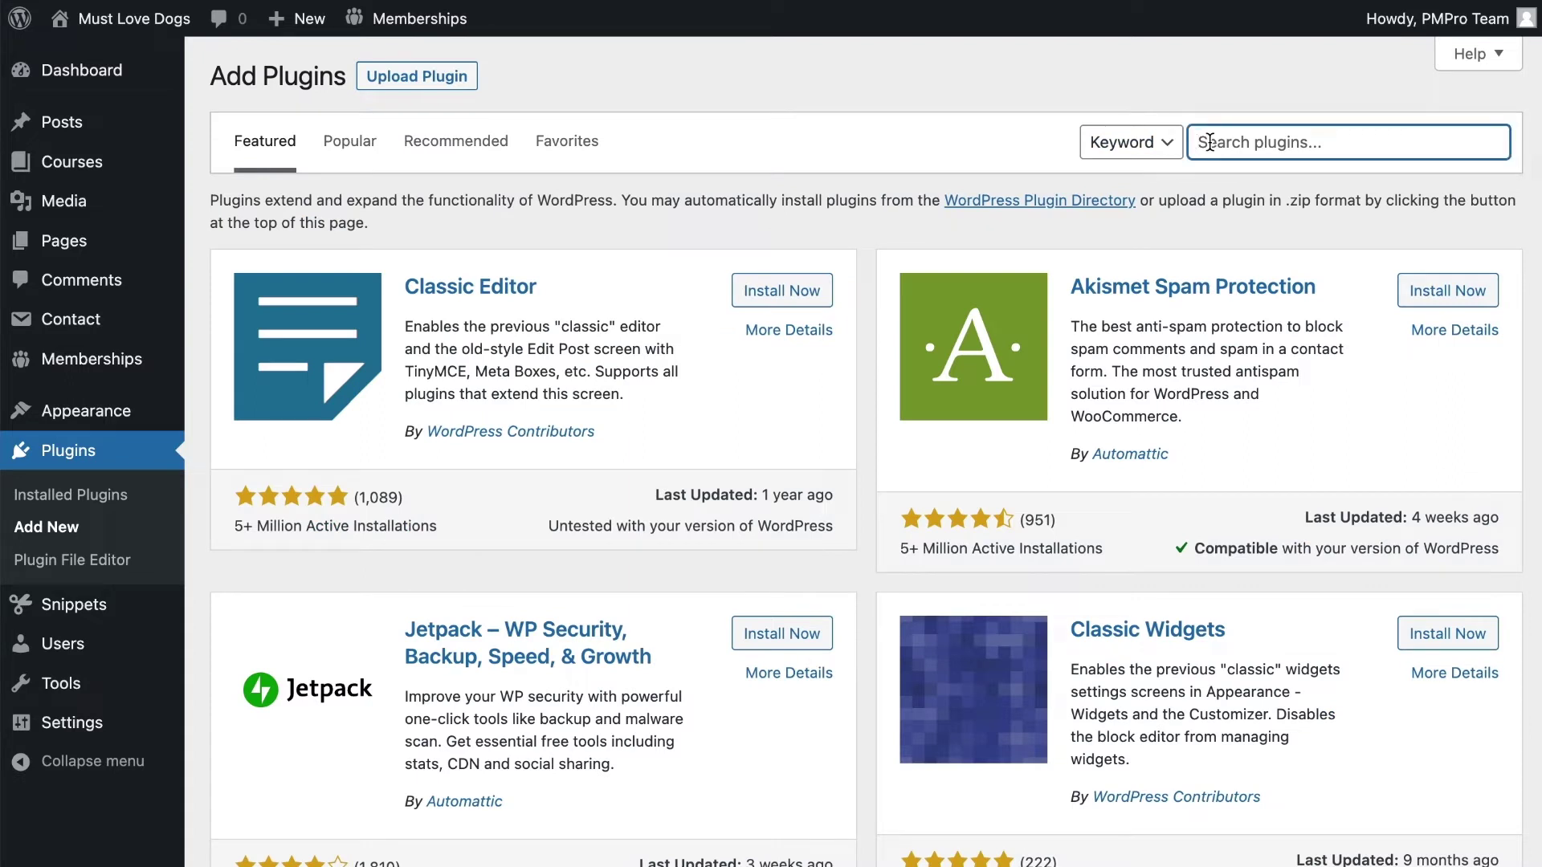
type("mailpoet")
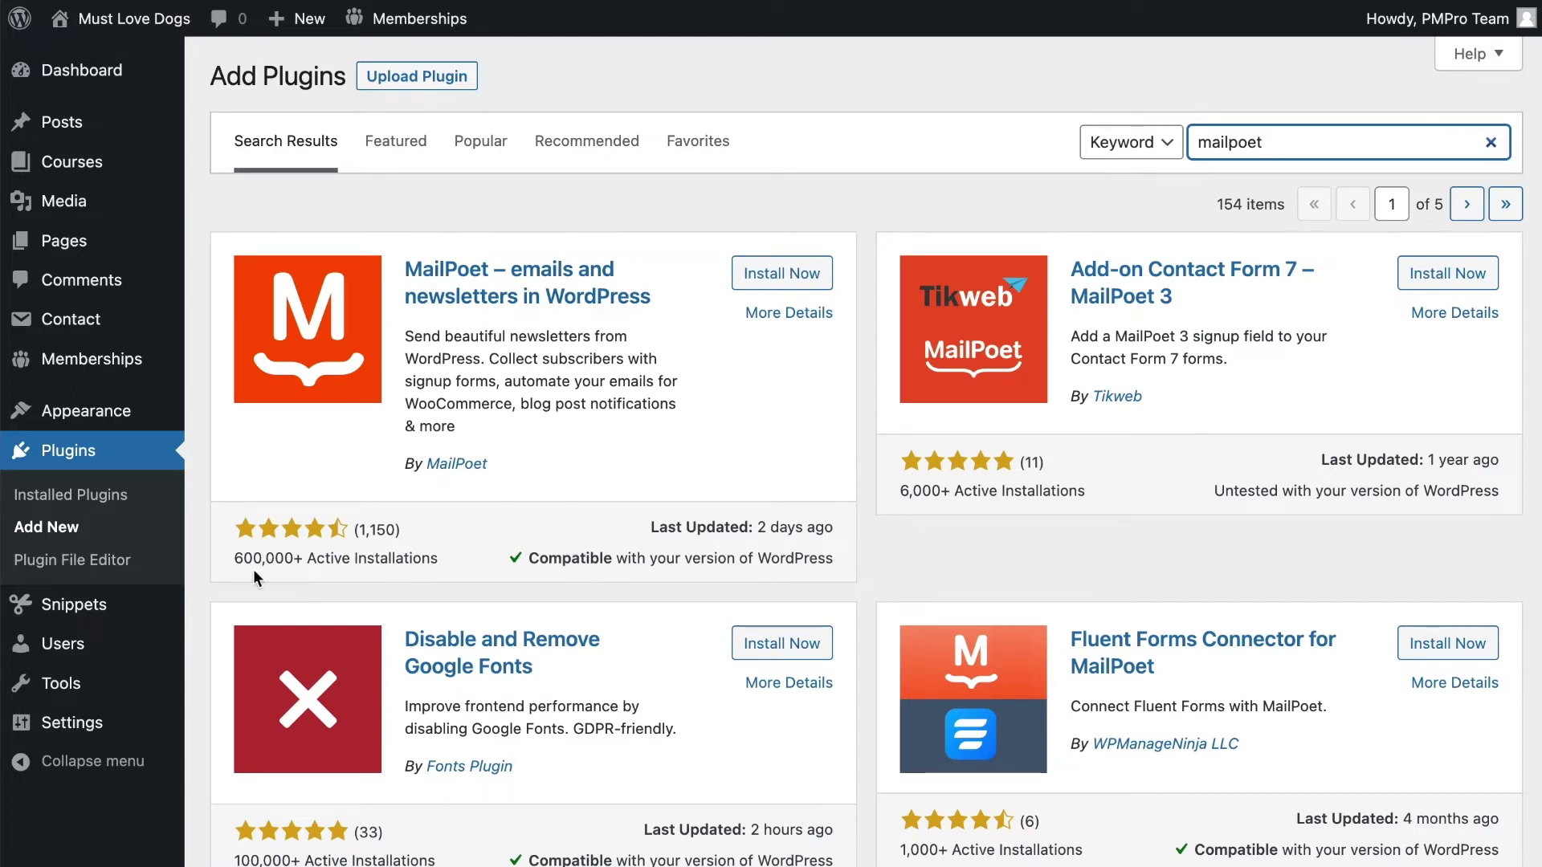
left_click(791, 274)
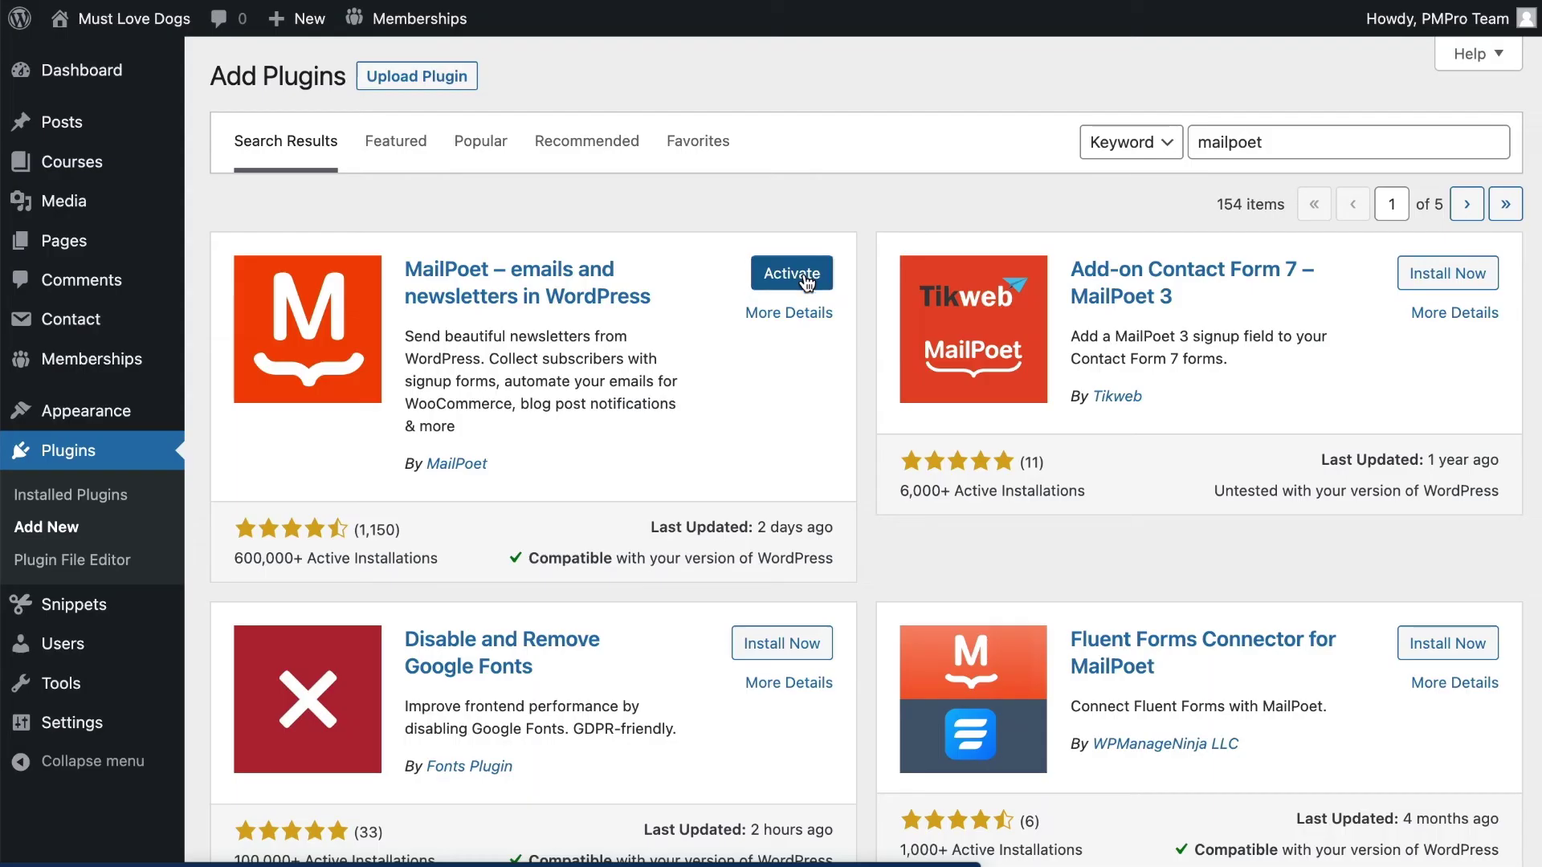
left_click(805, 281)
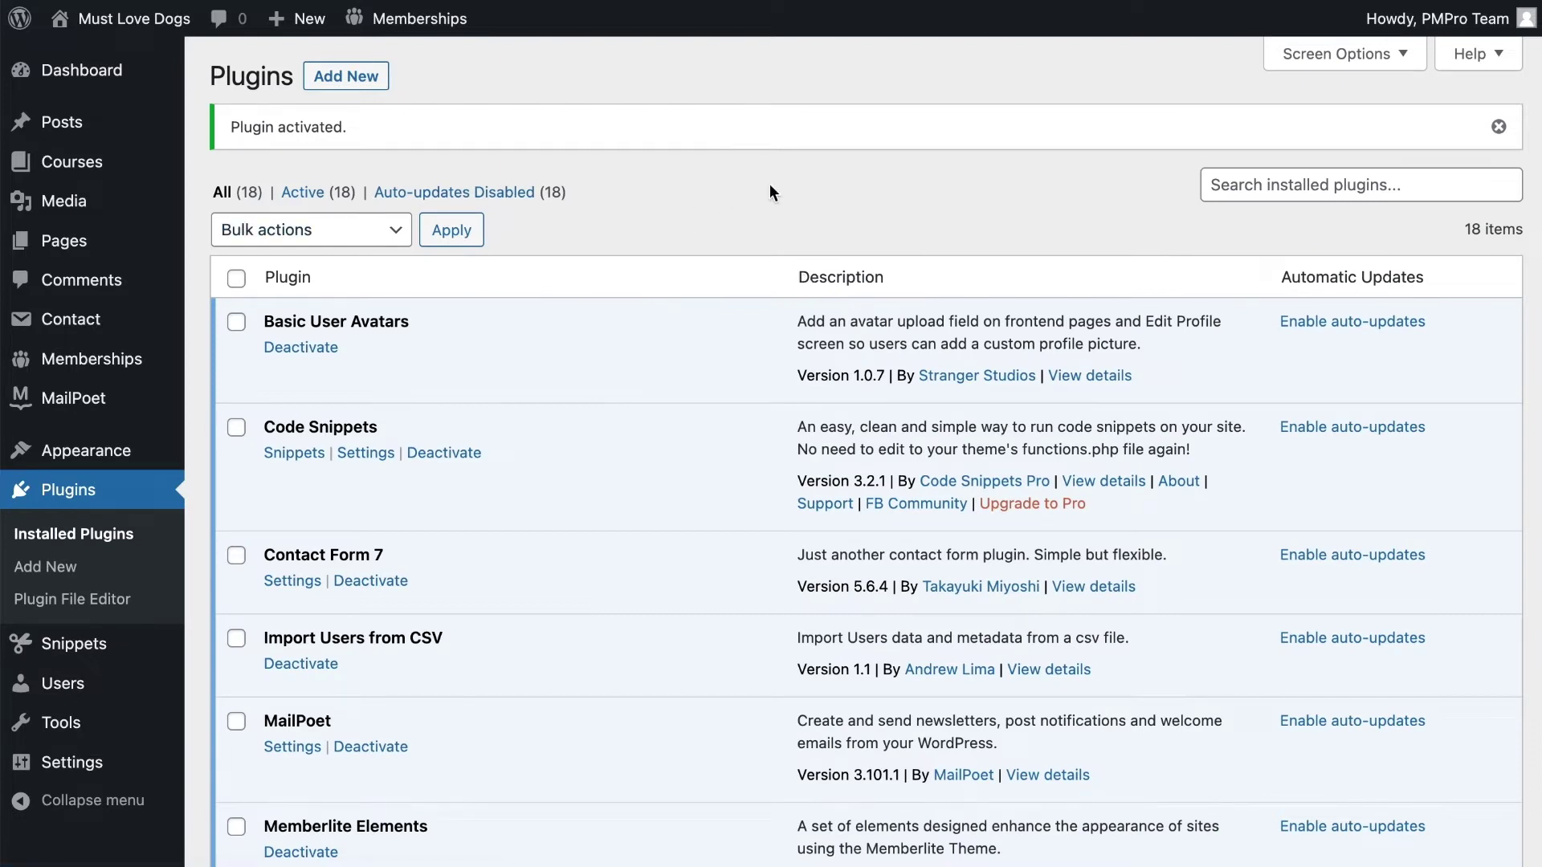
Install and activate the Paid Memberships Pro – MailPoet Add On, making 19 plugins
left_click(367, 98)
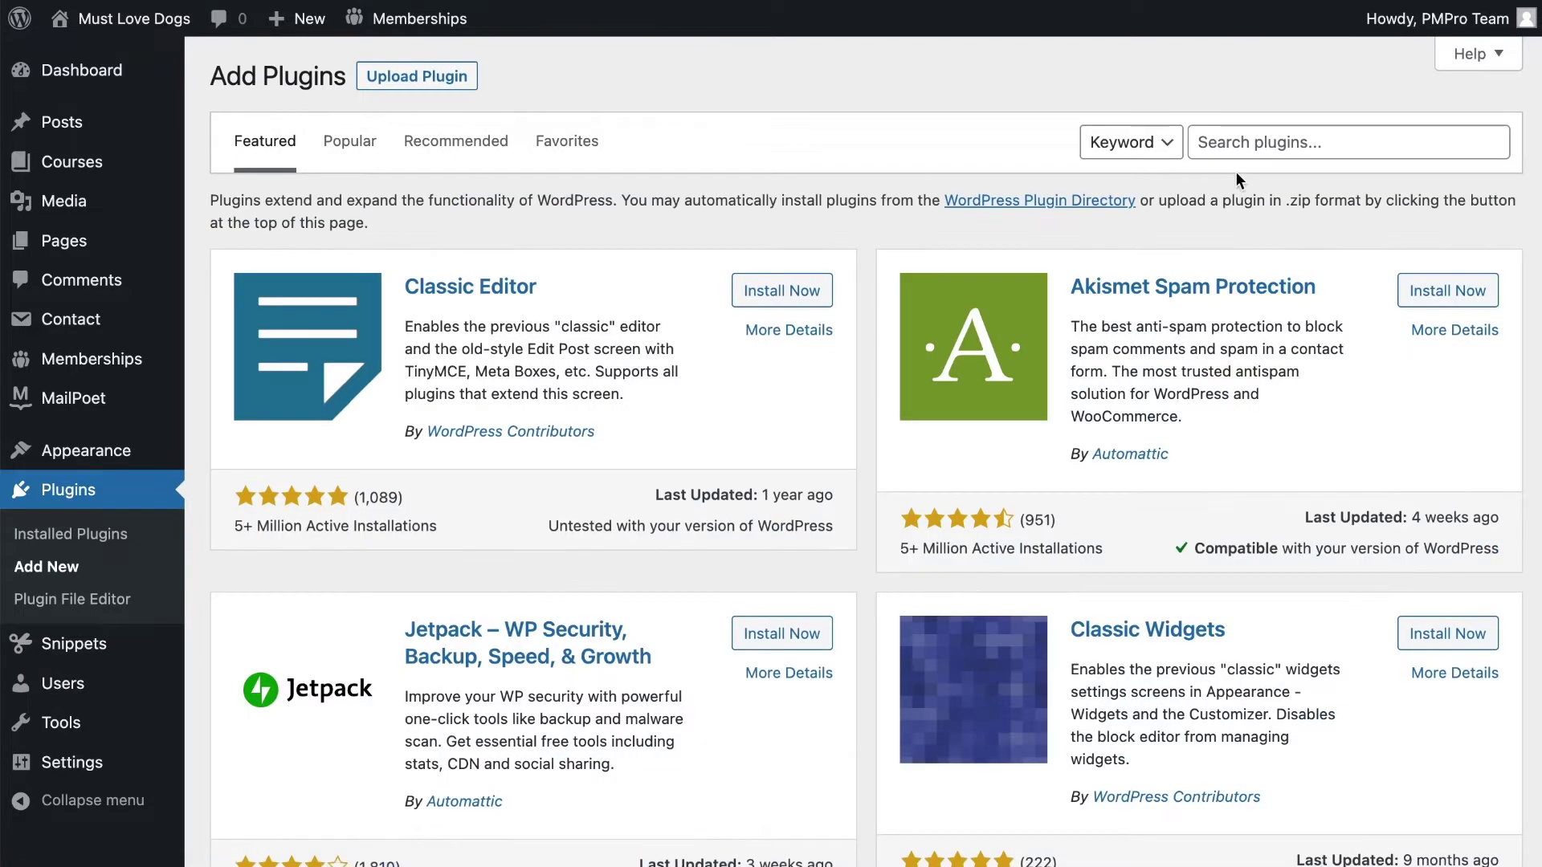
left_click(1237, 152)
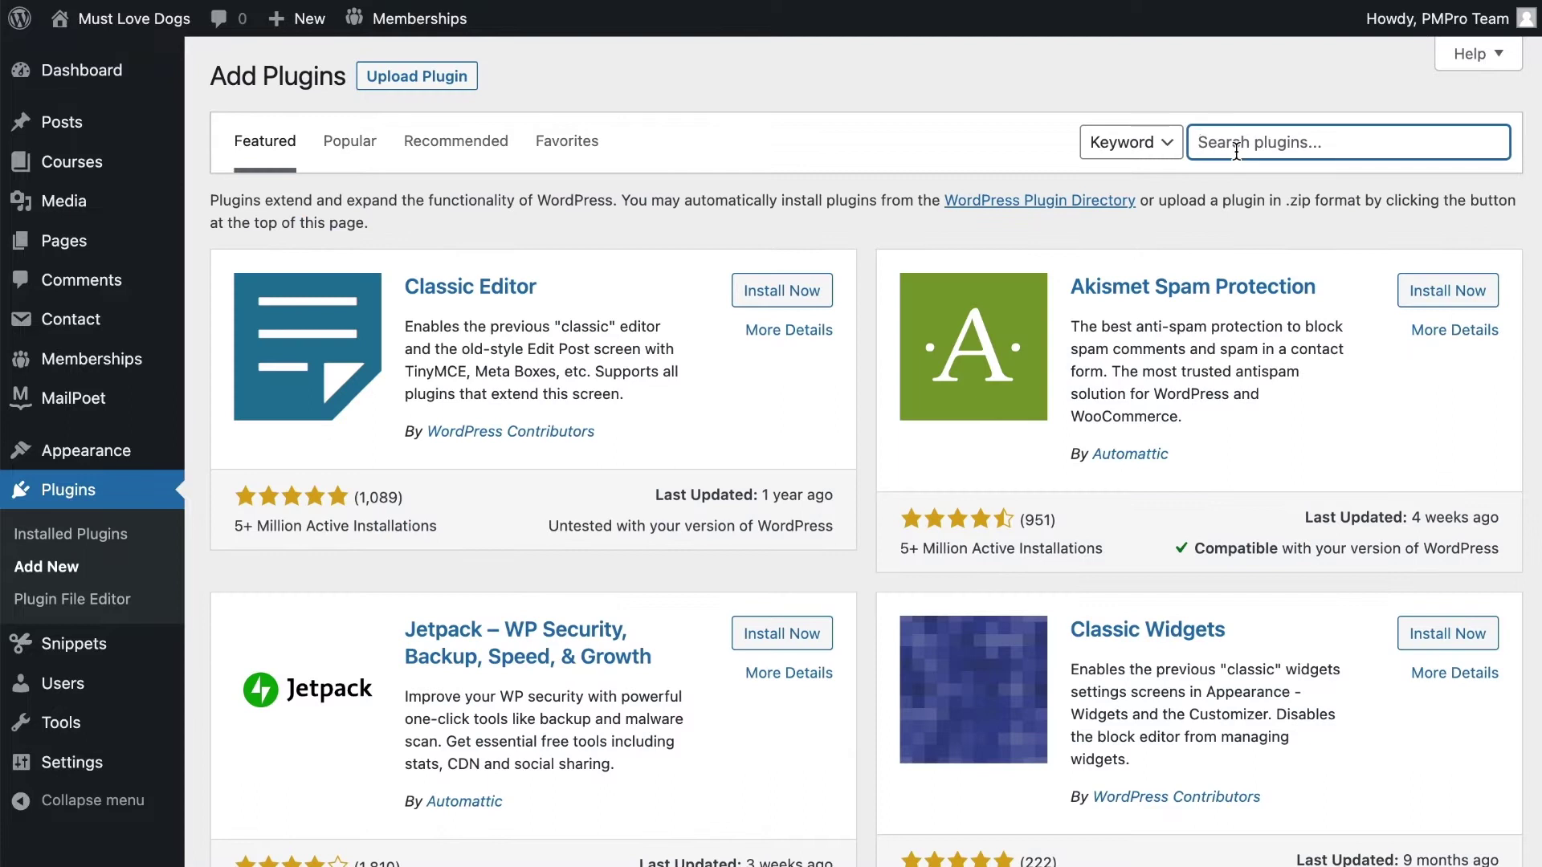
type("mailpoet pmpro")
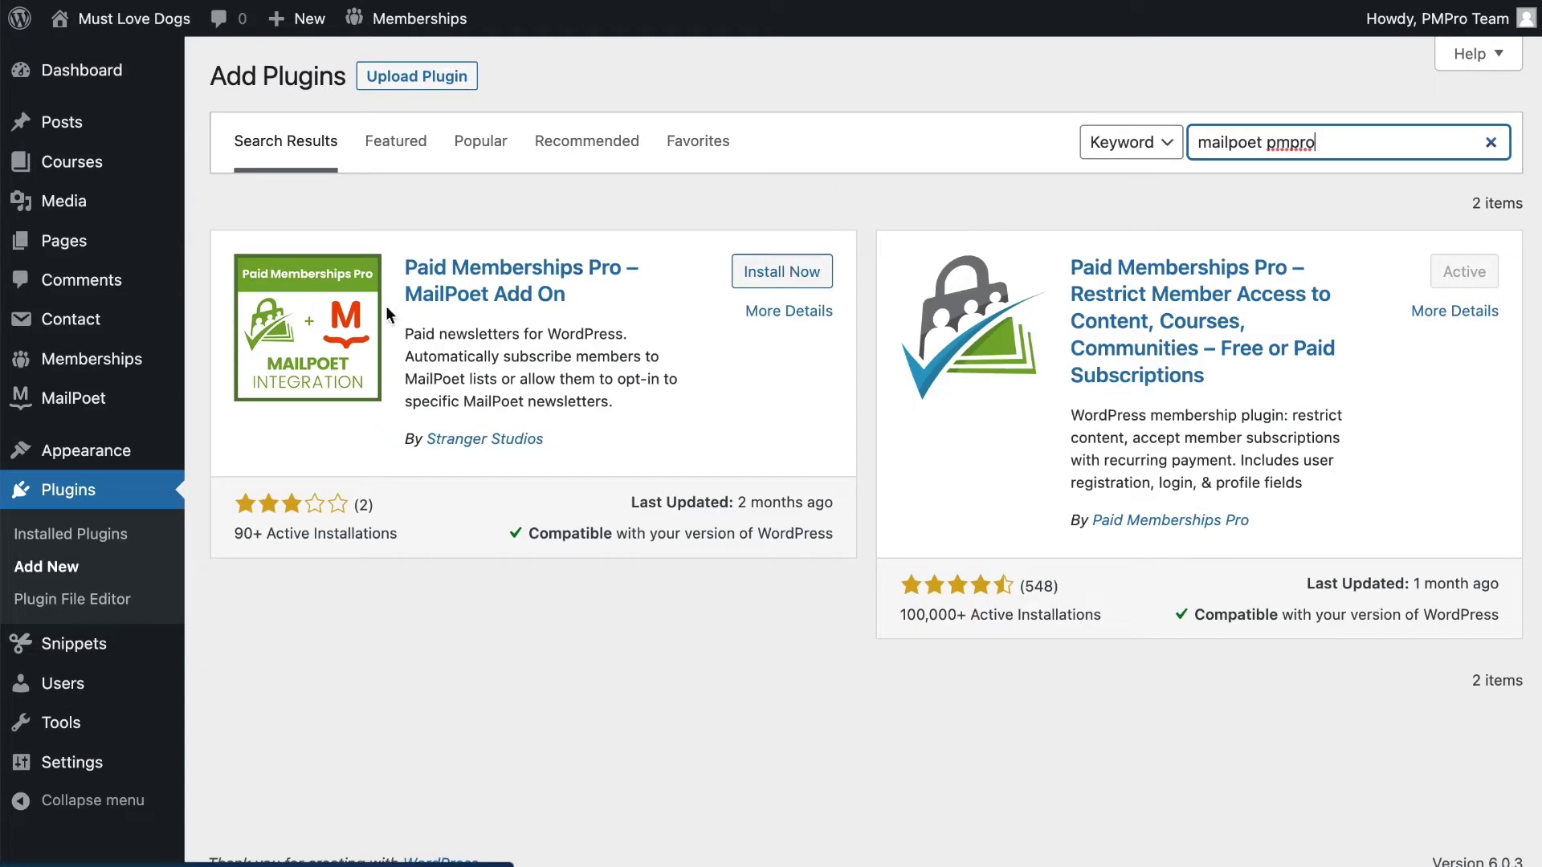
left_click(781, 271)
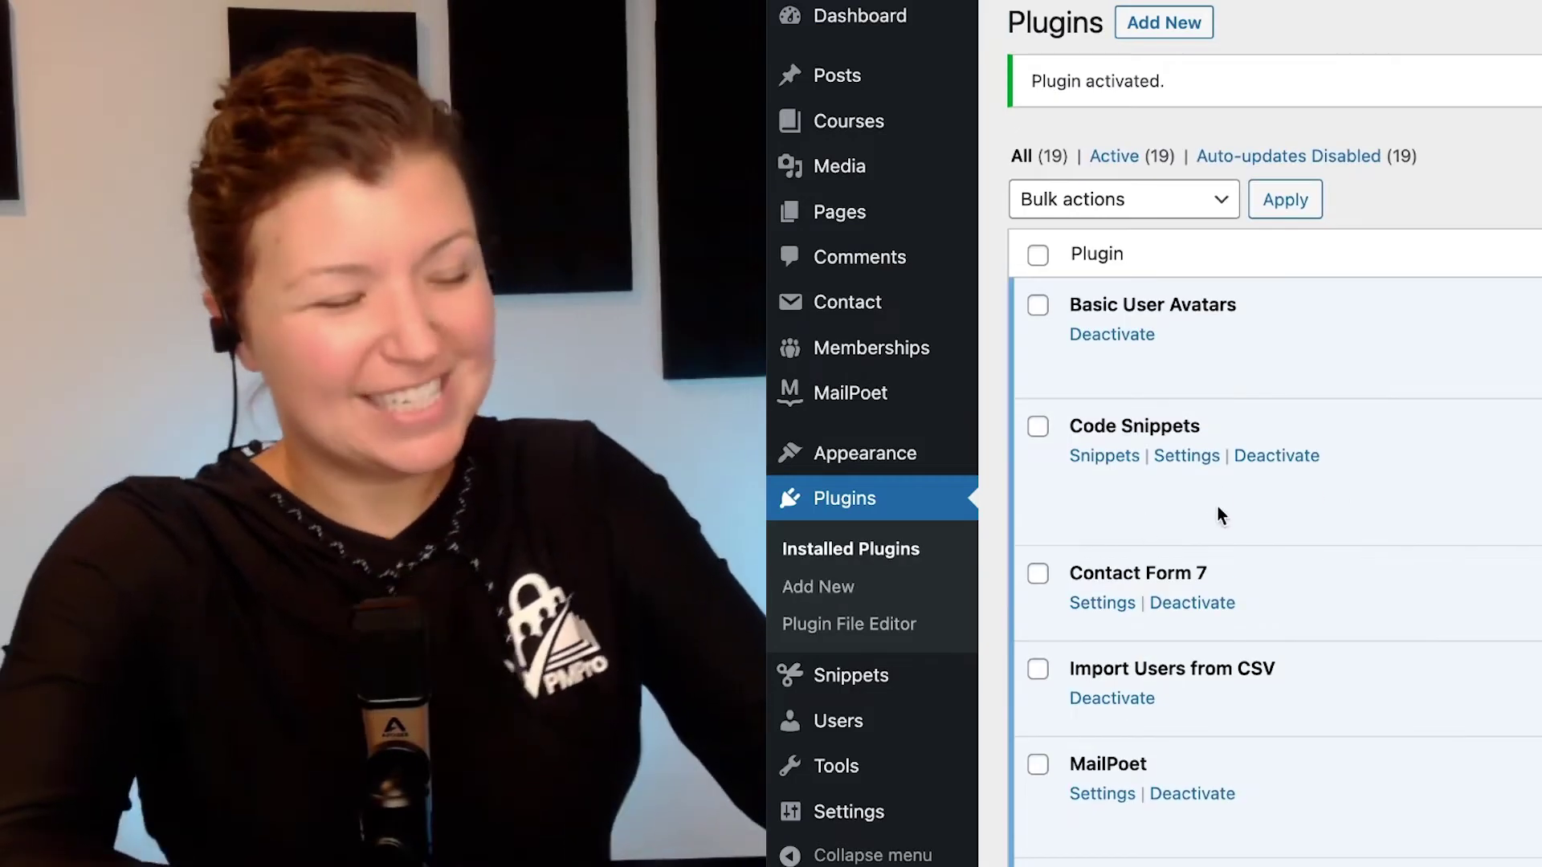
mouse_move(1213, 2)
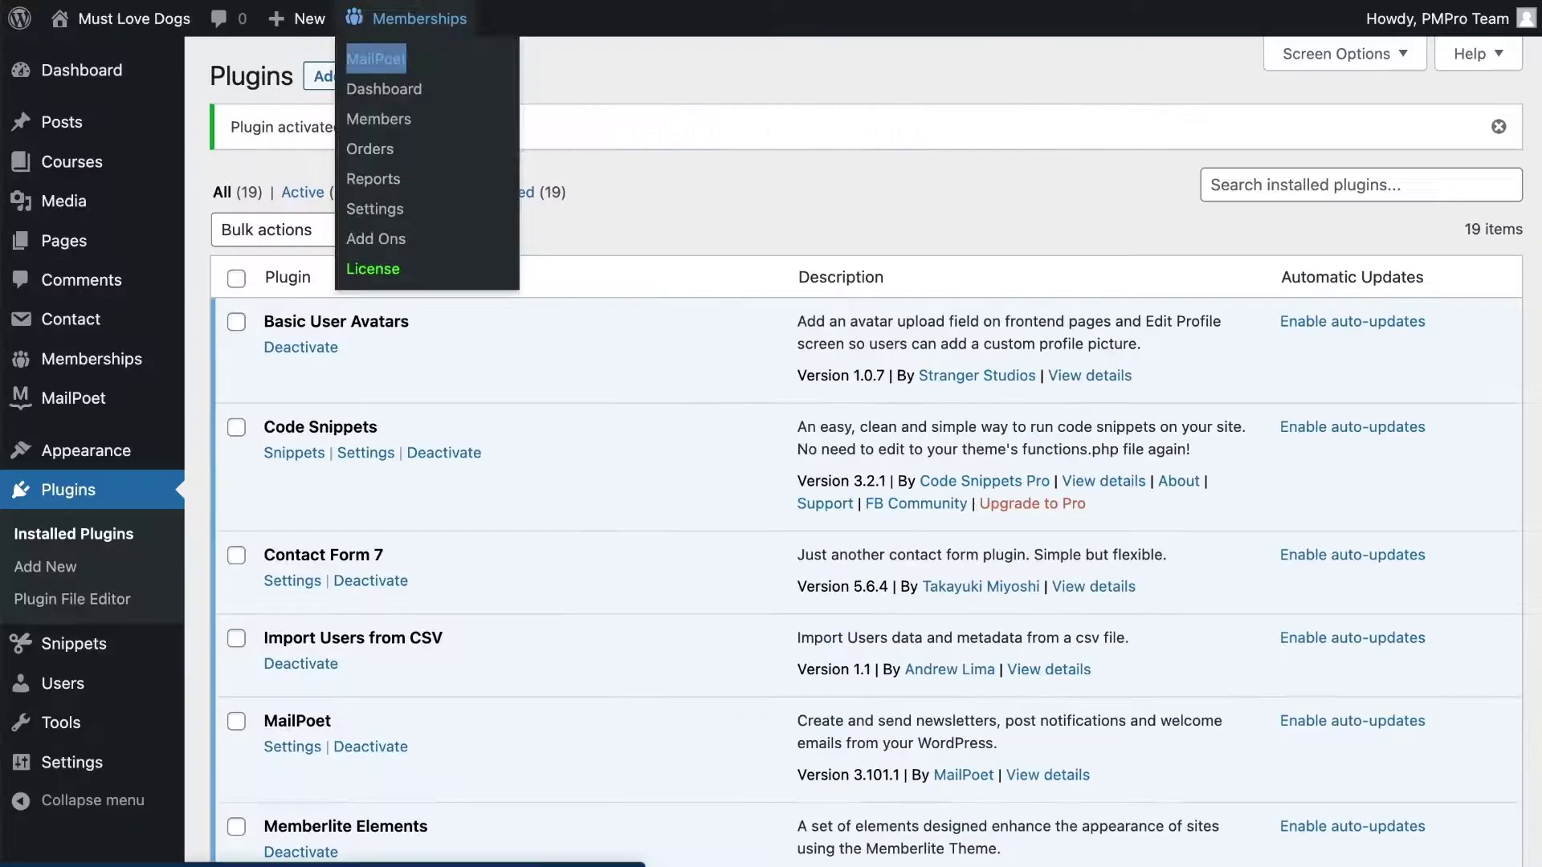
left_click(376, 58)
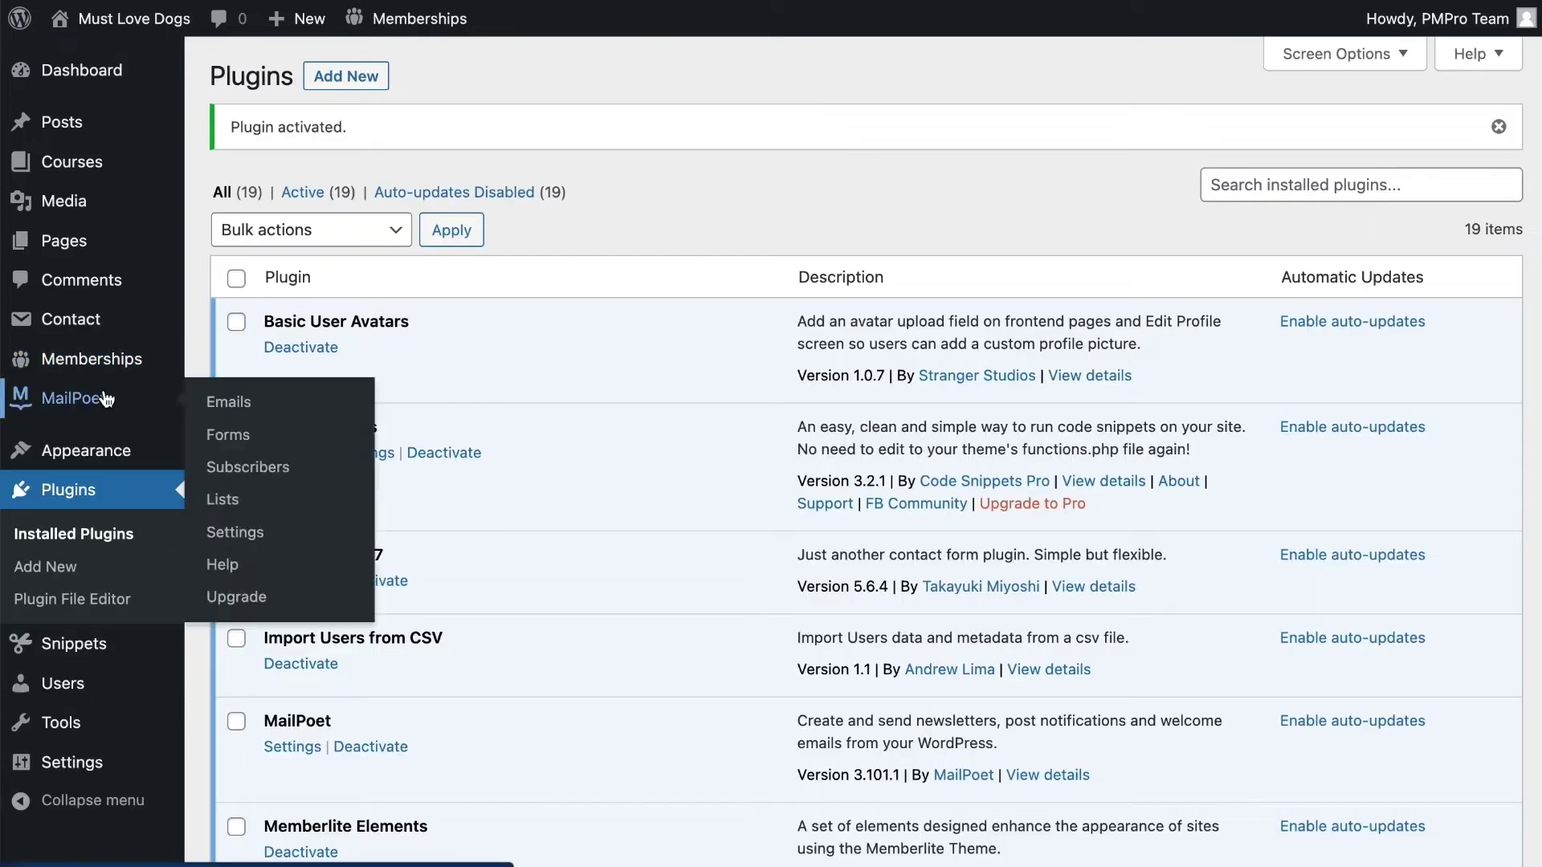
Open MailPoet and accept the sender details in its welcome setup
left_click(70, 402)
mouse_move(150, 413)
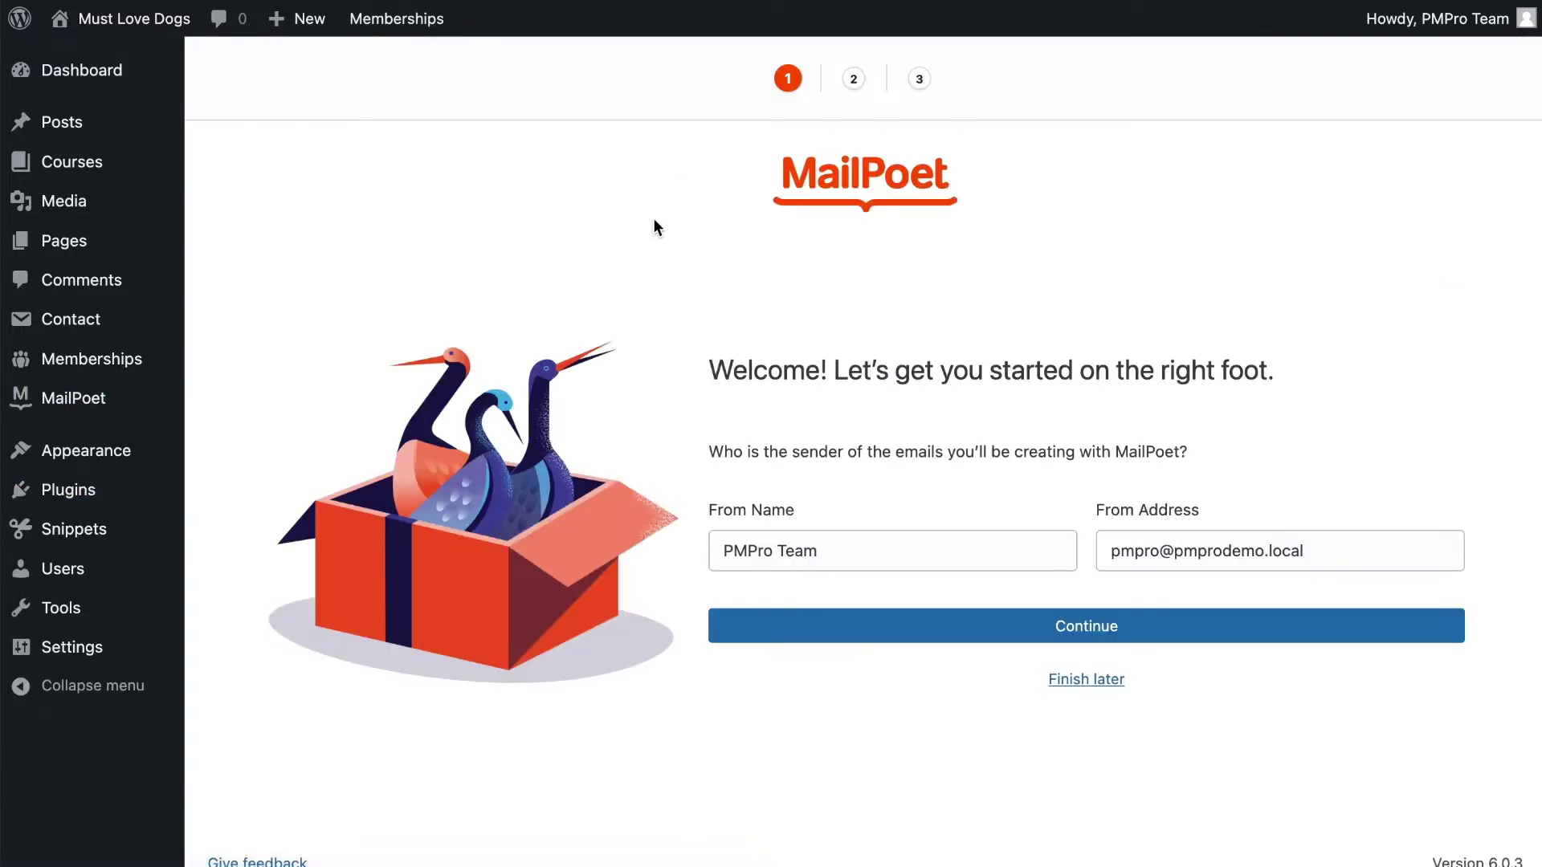
left_click(1088, 679)
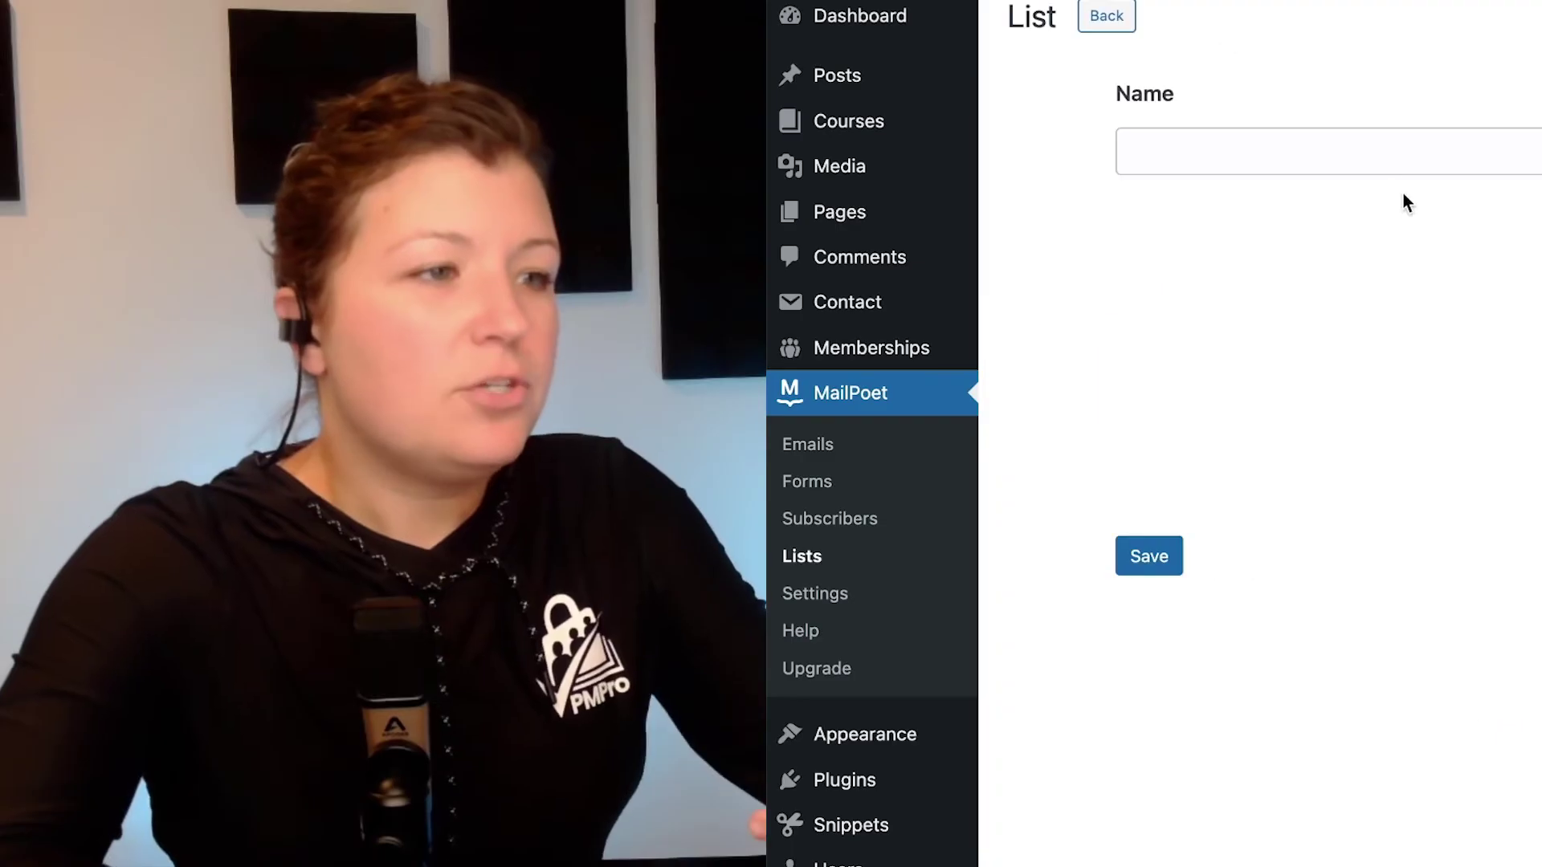
Create and save a new MailPoet list named Beginner
left_click(1342, 159)
type("Beginner")
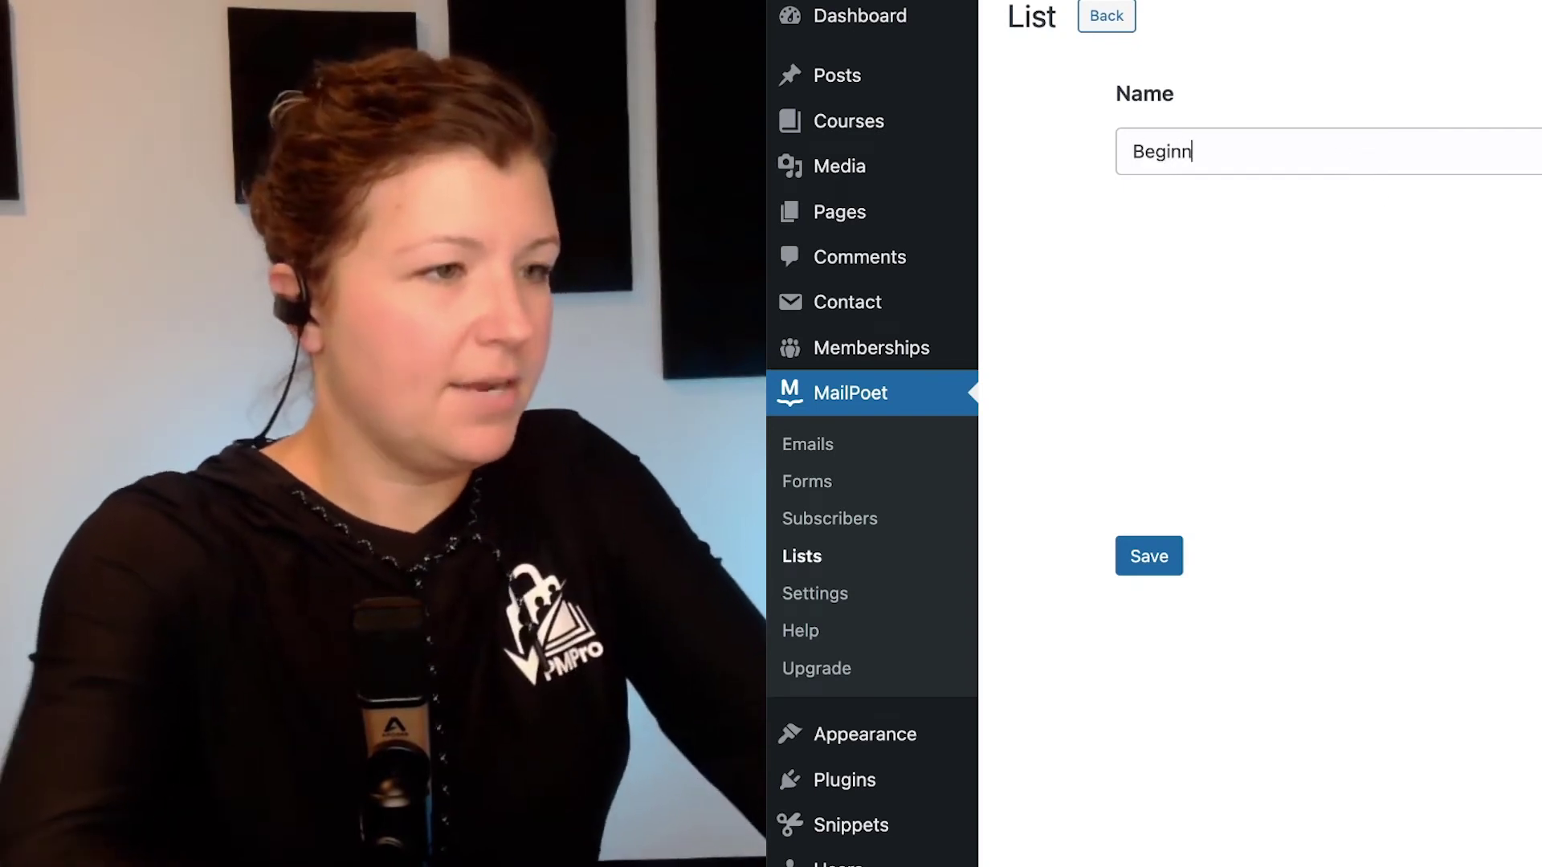
triple_click(1487, 155)
left_click(1490, 319)
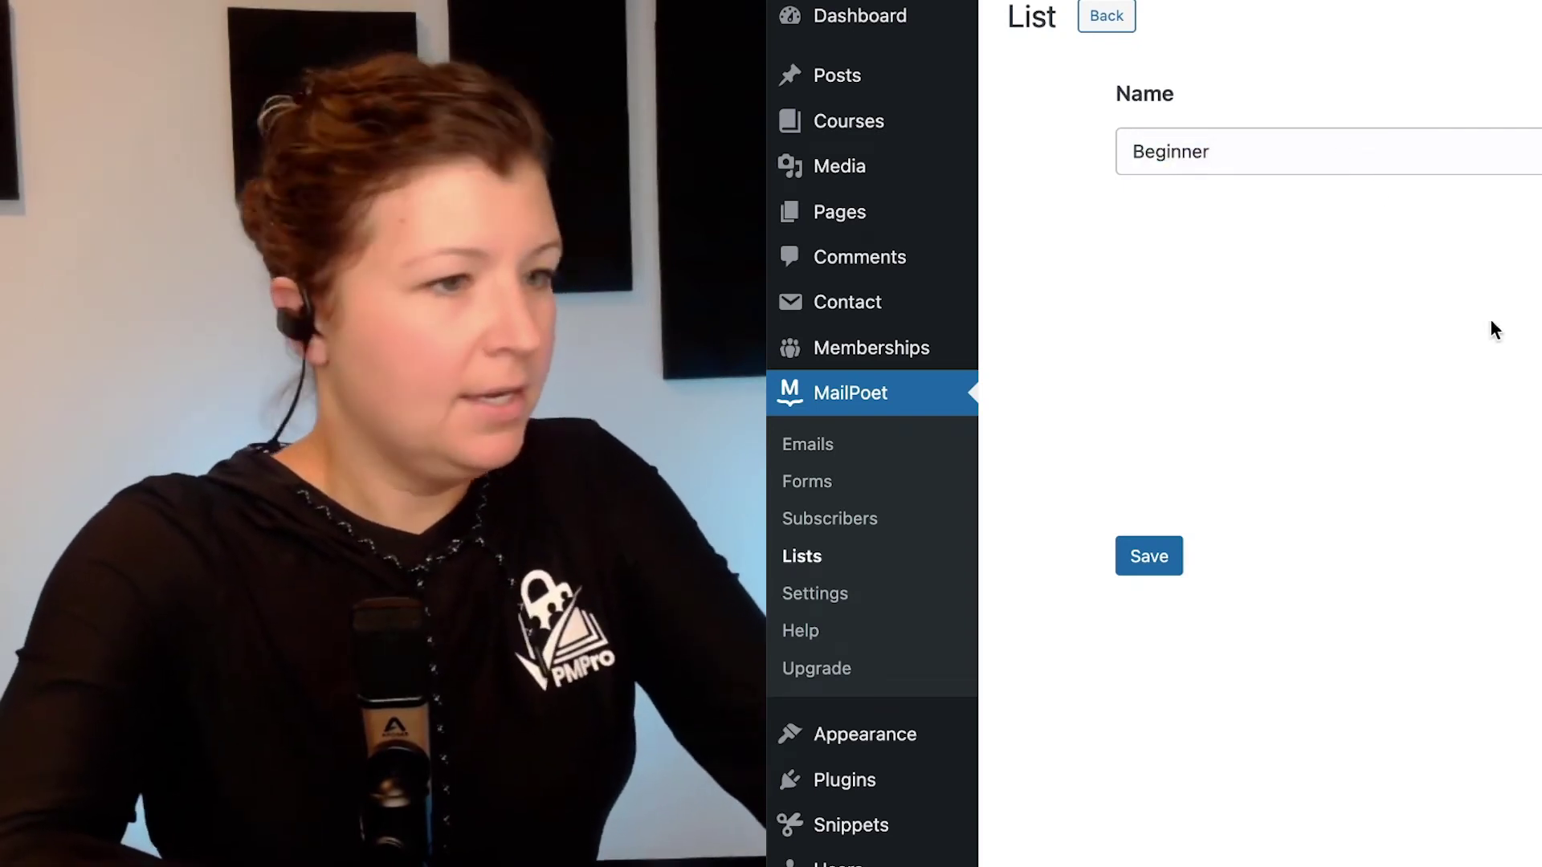
left_click(1177, 554)
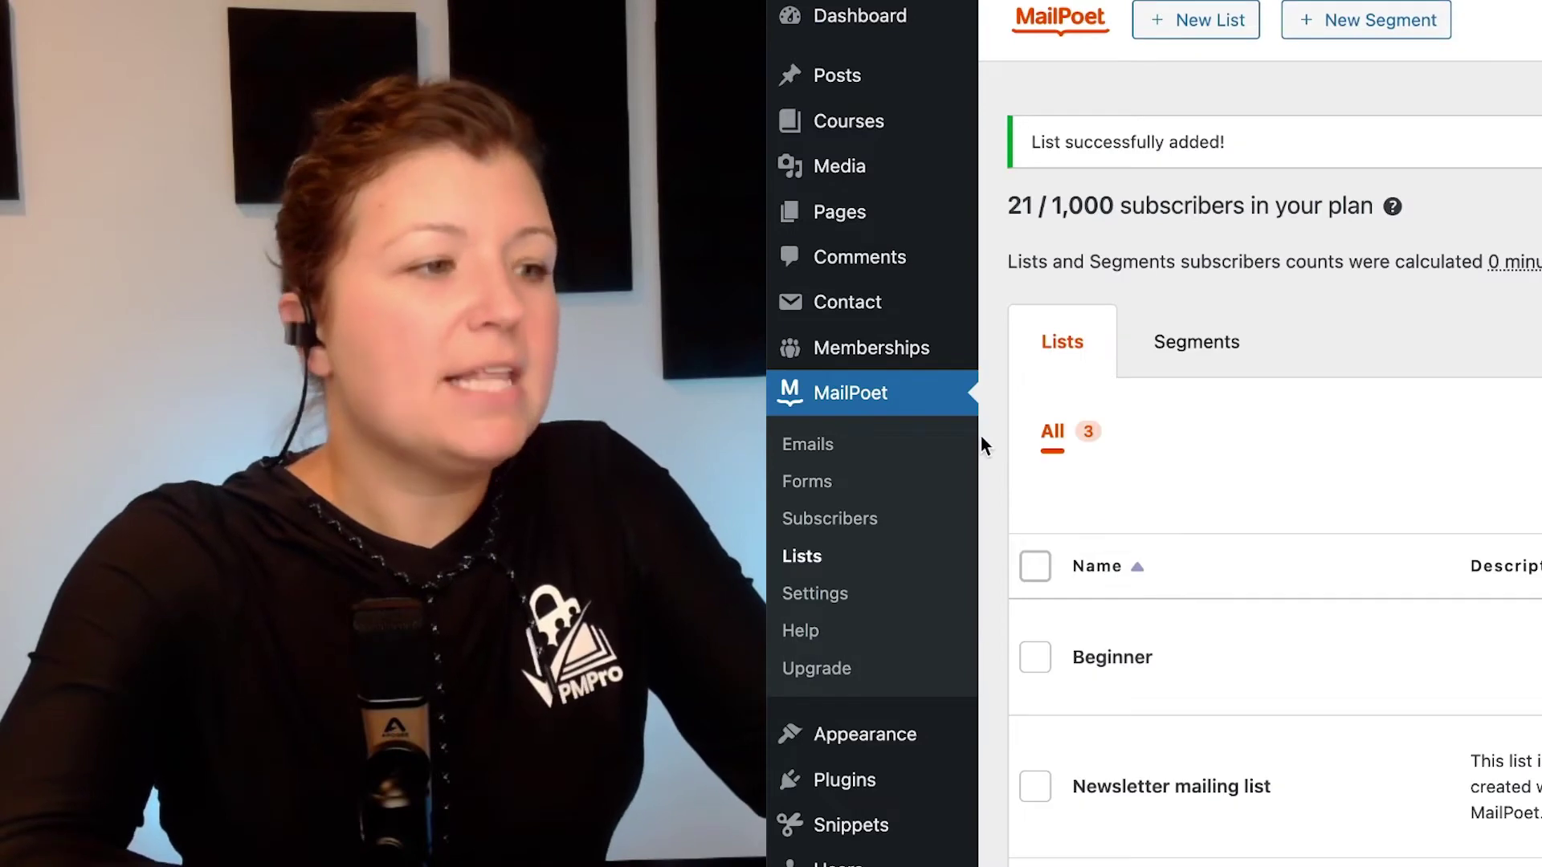
scroll(410, 392, "down", 3)
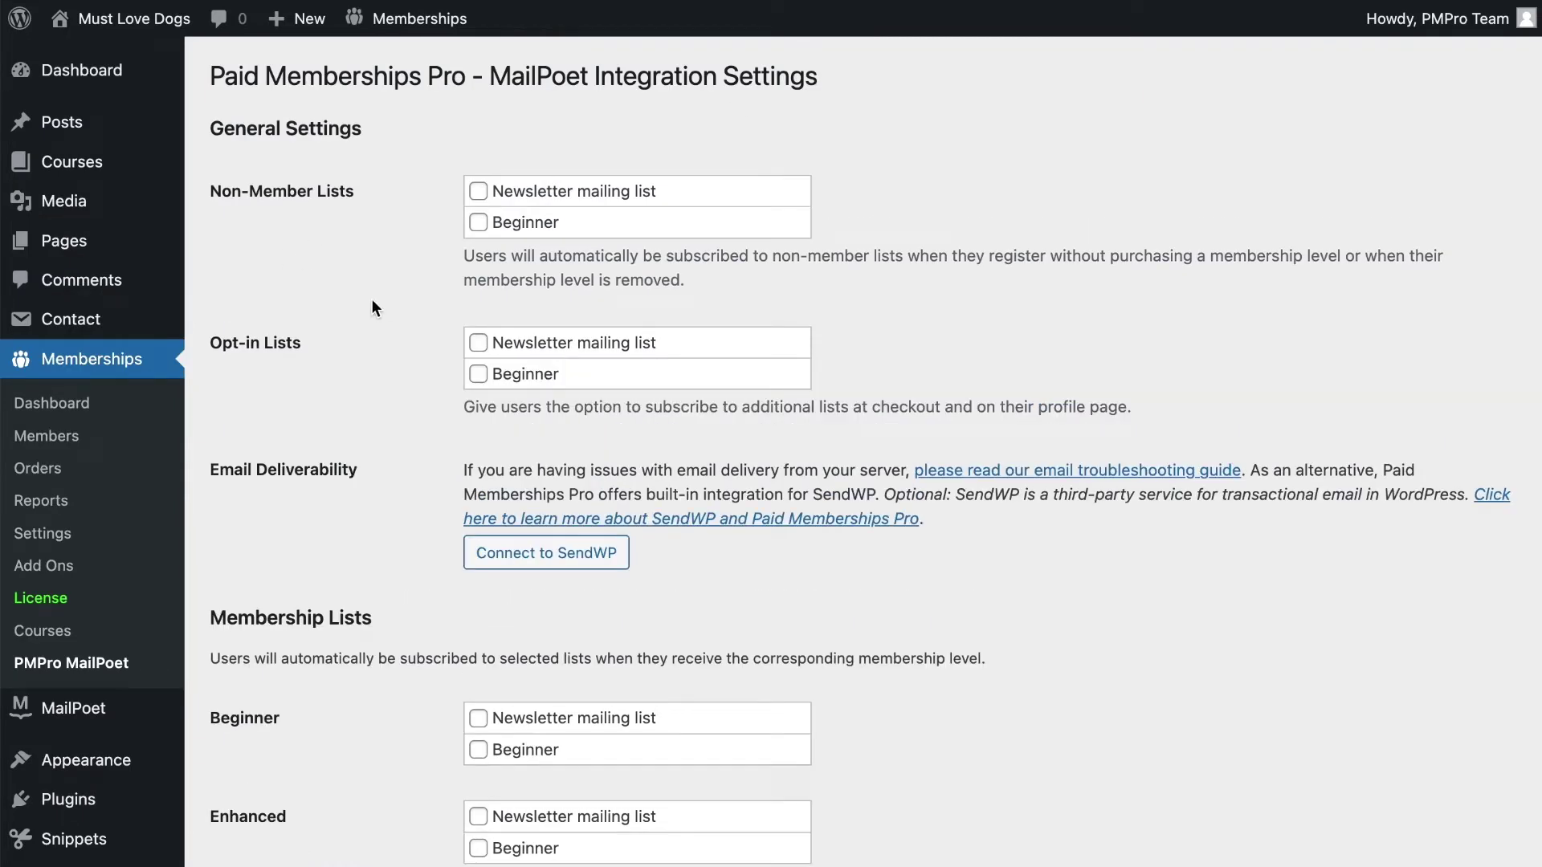
Subscribe Beginner-level members to the Beginner list under the PMPro MailPoet Membership Lists
left_click(126, 363)
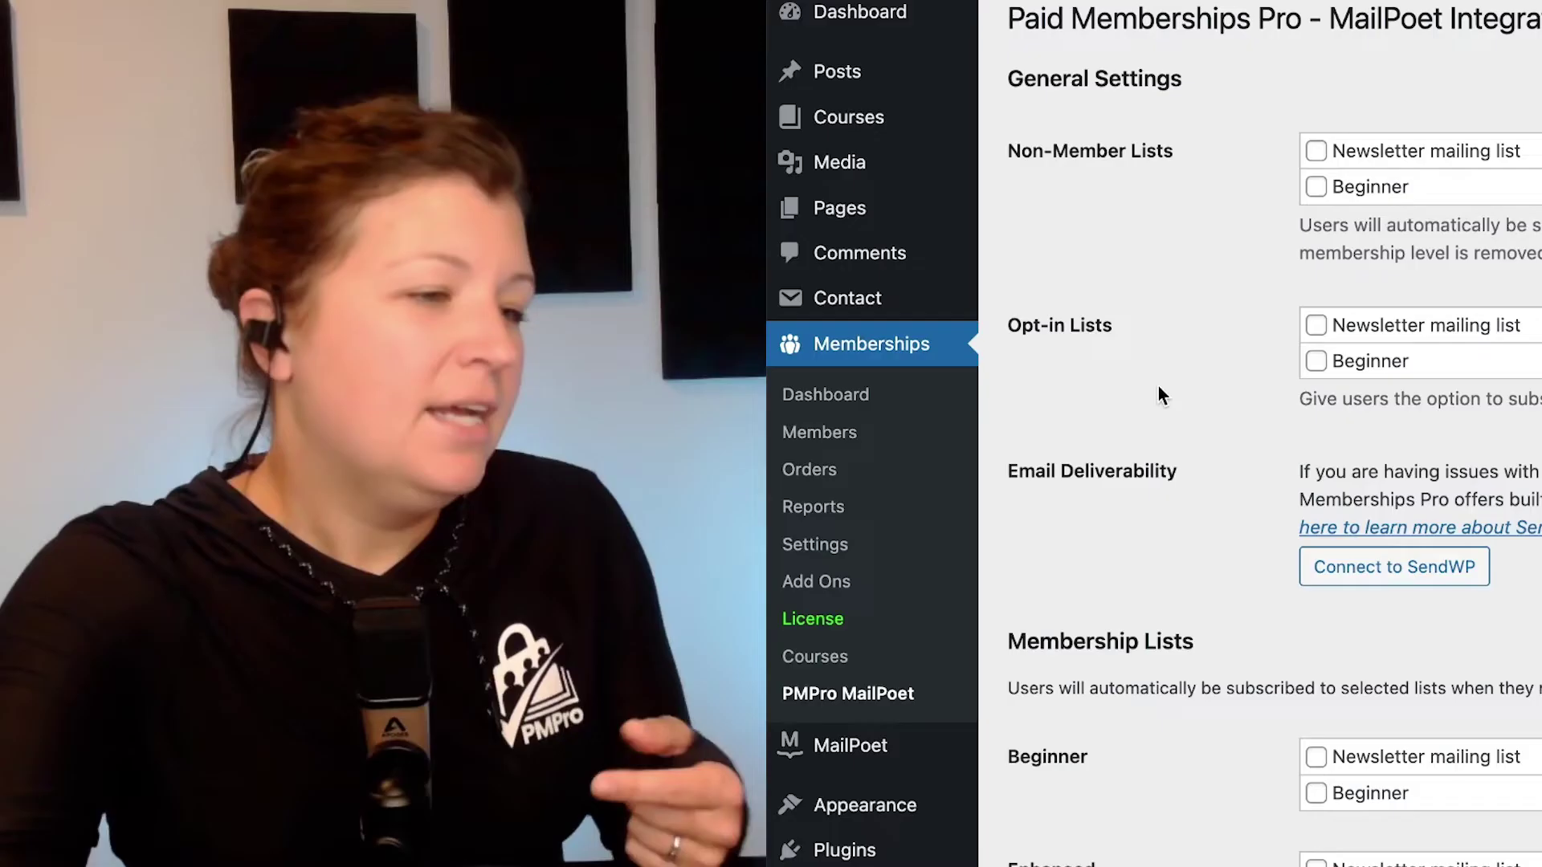
scroll(308, 421, "down", 5)
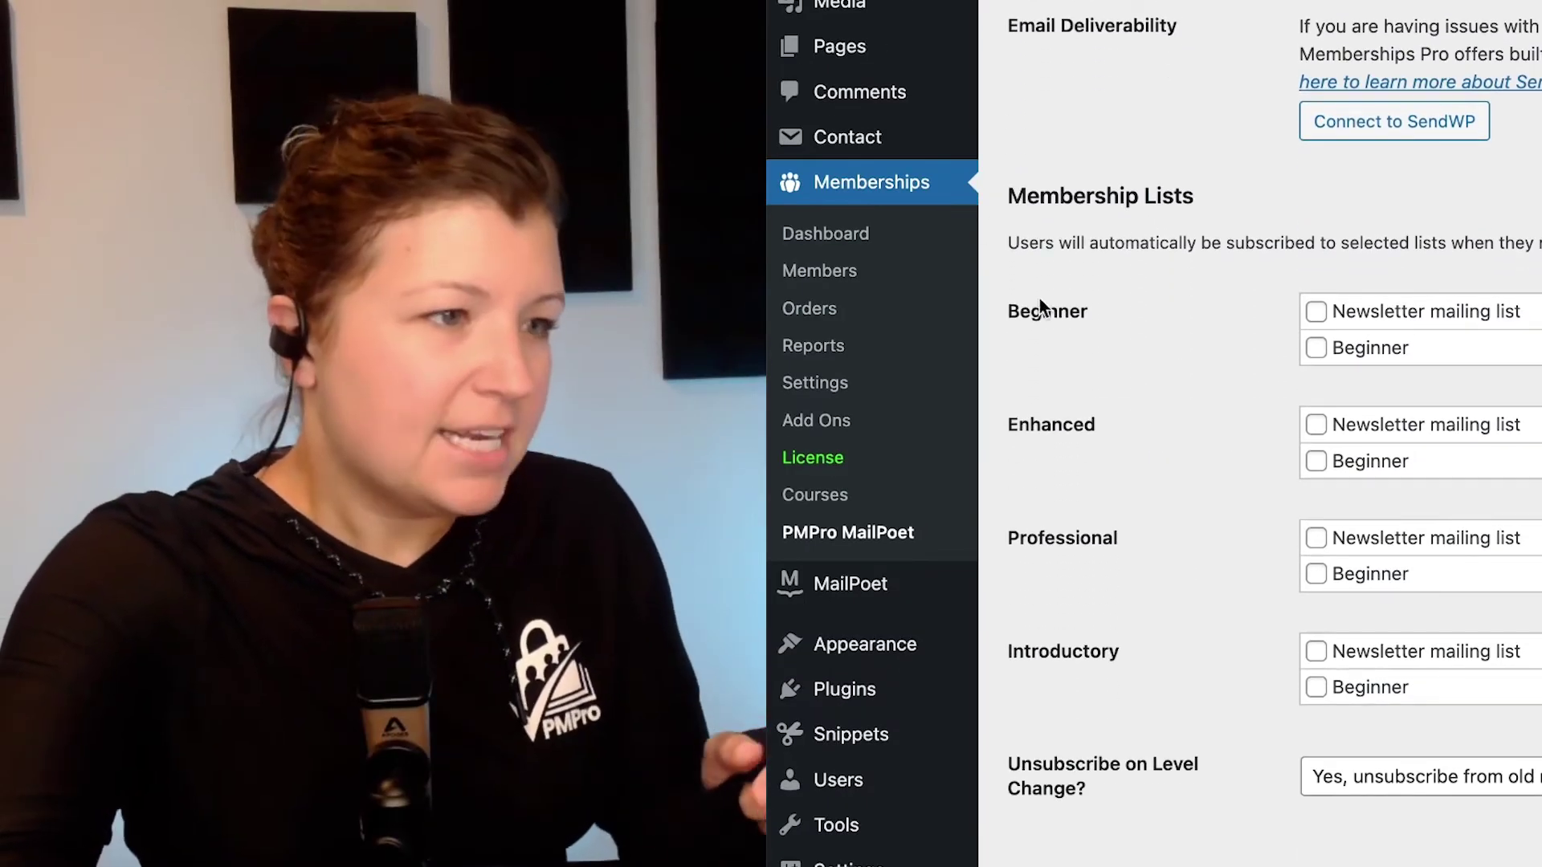
left_click(1316, 347)
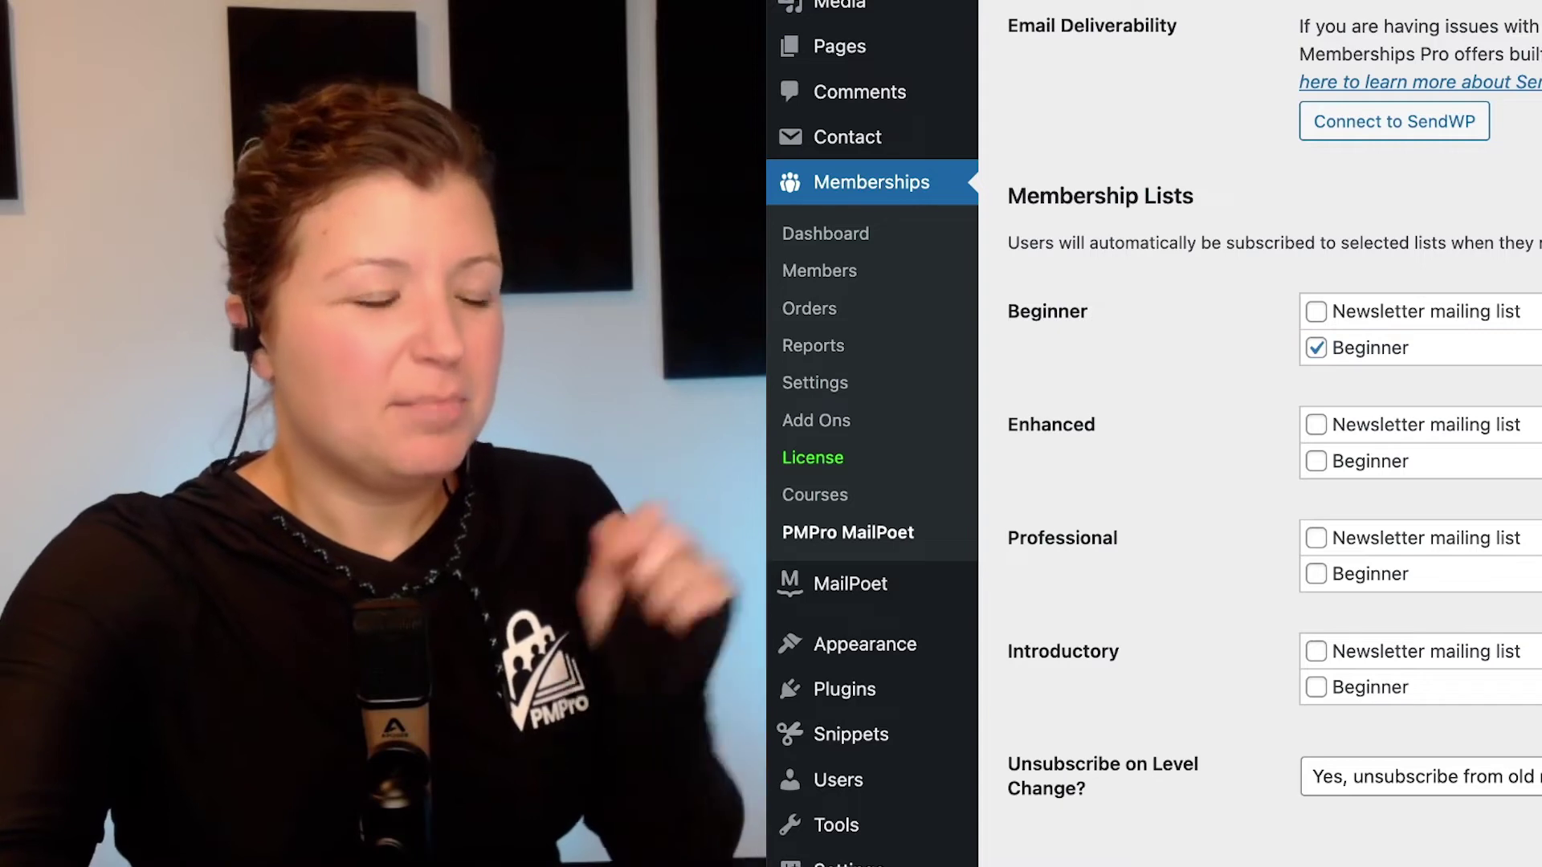
scroll(1212, 568, "up", 6)
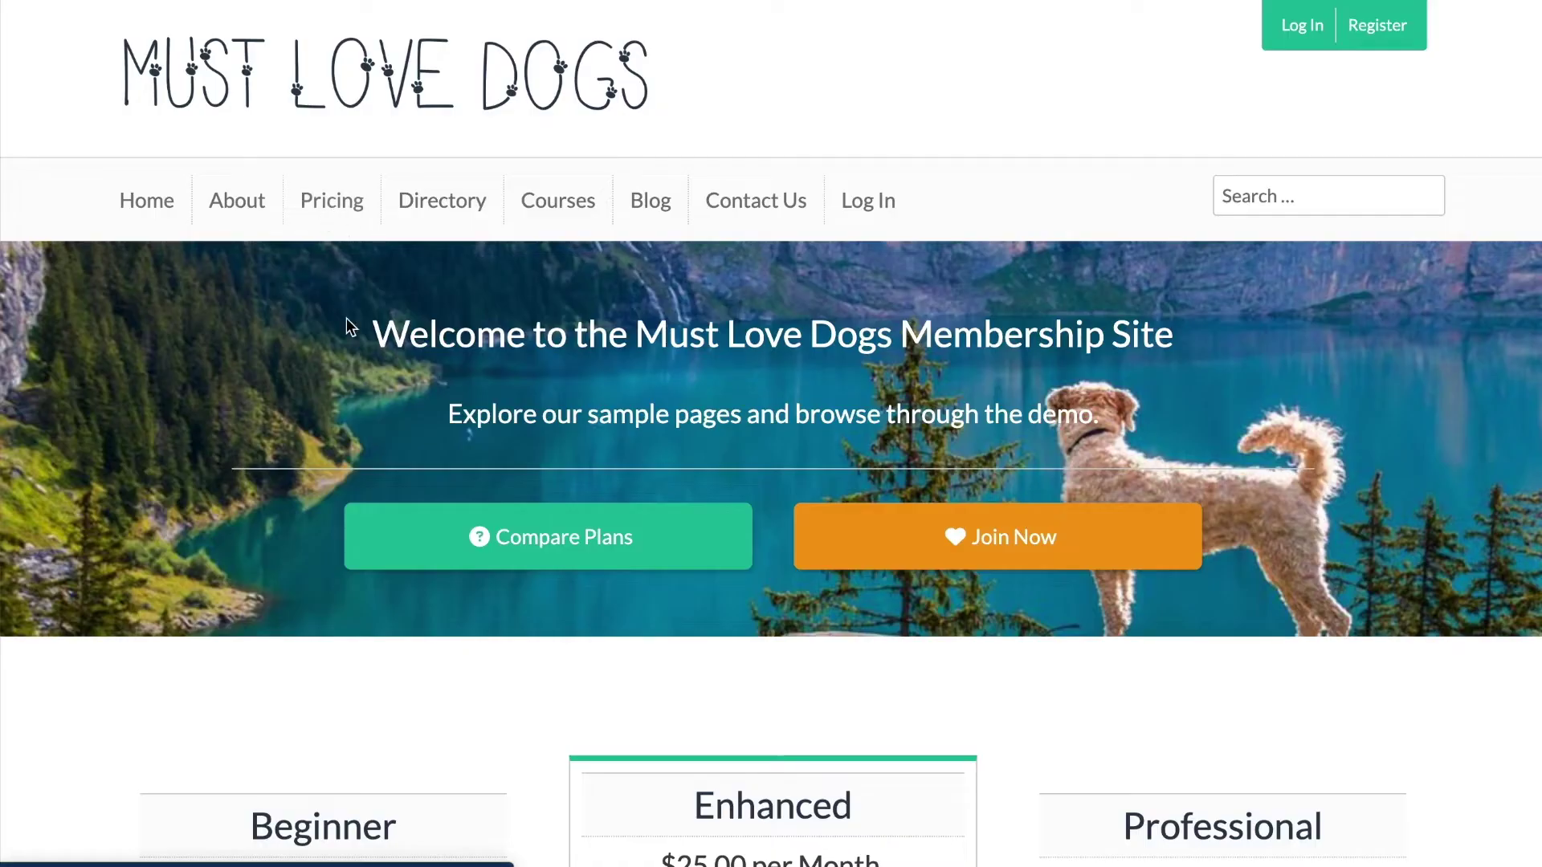
Choose the Beginner plan and enter a username, a matching password and an e-mail address
scroll(346, 318, "down", 6)
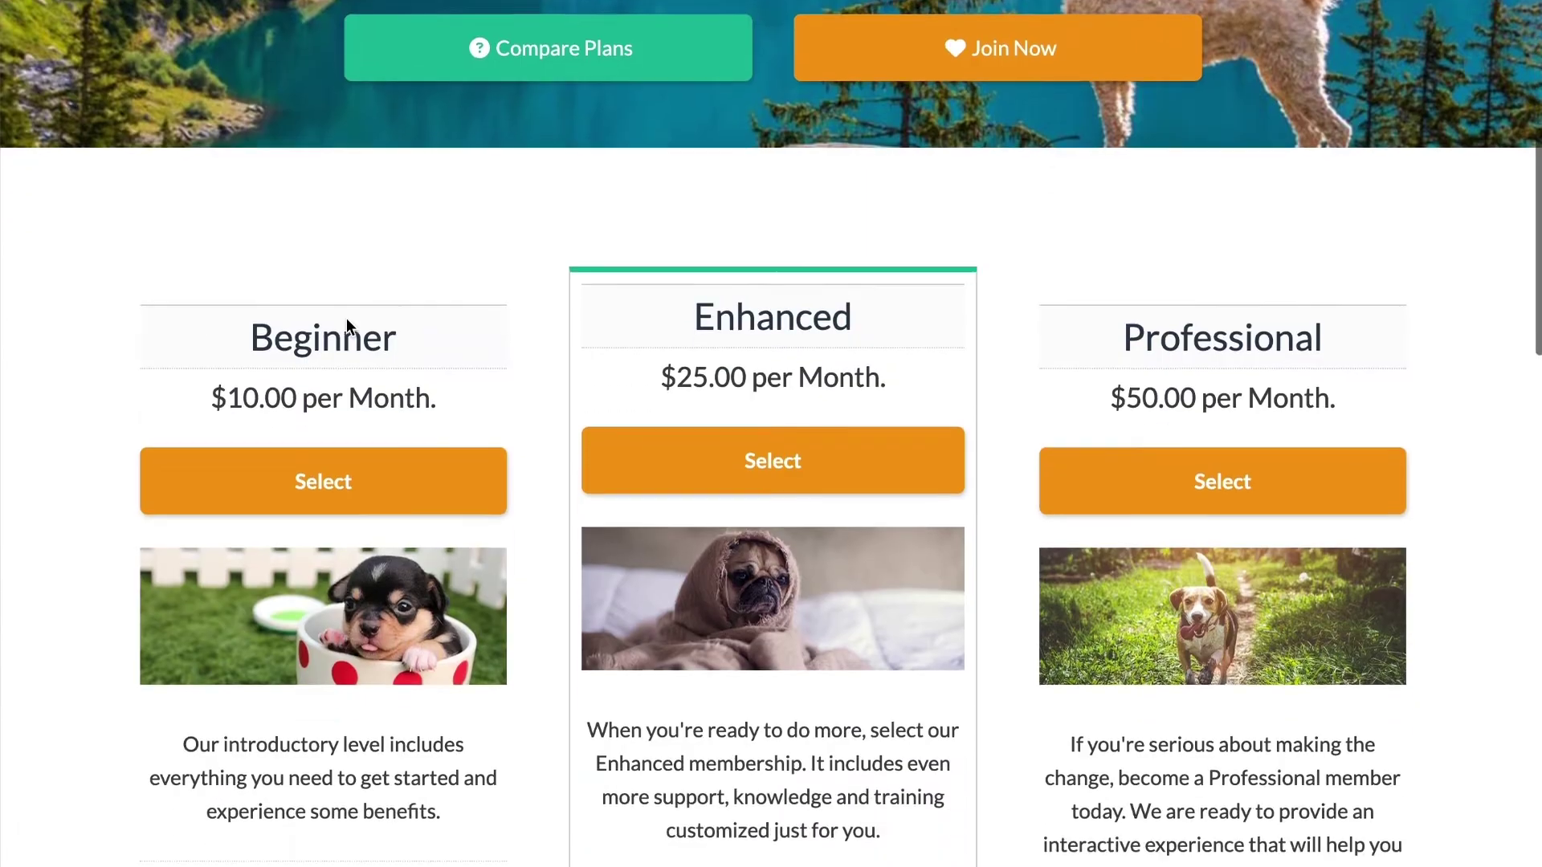
left_click(349, 447)
scroll(353, 454, "down", 6)
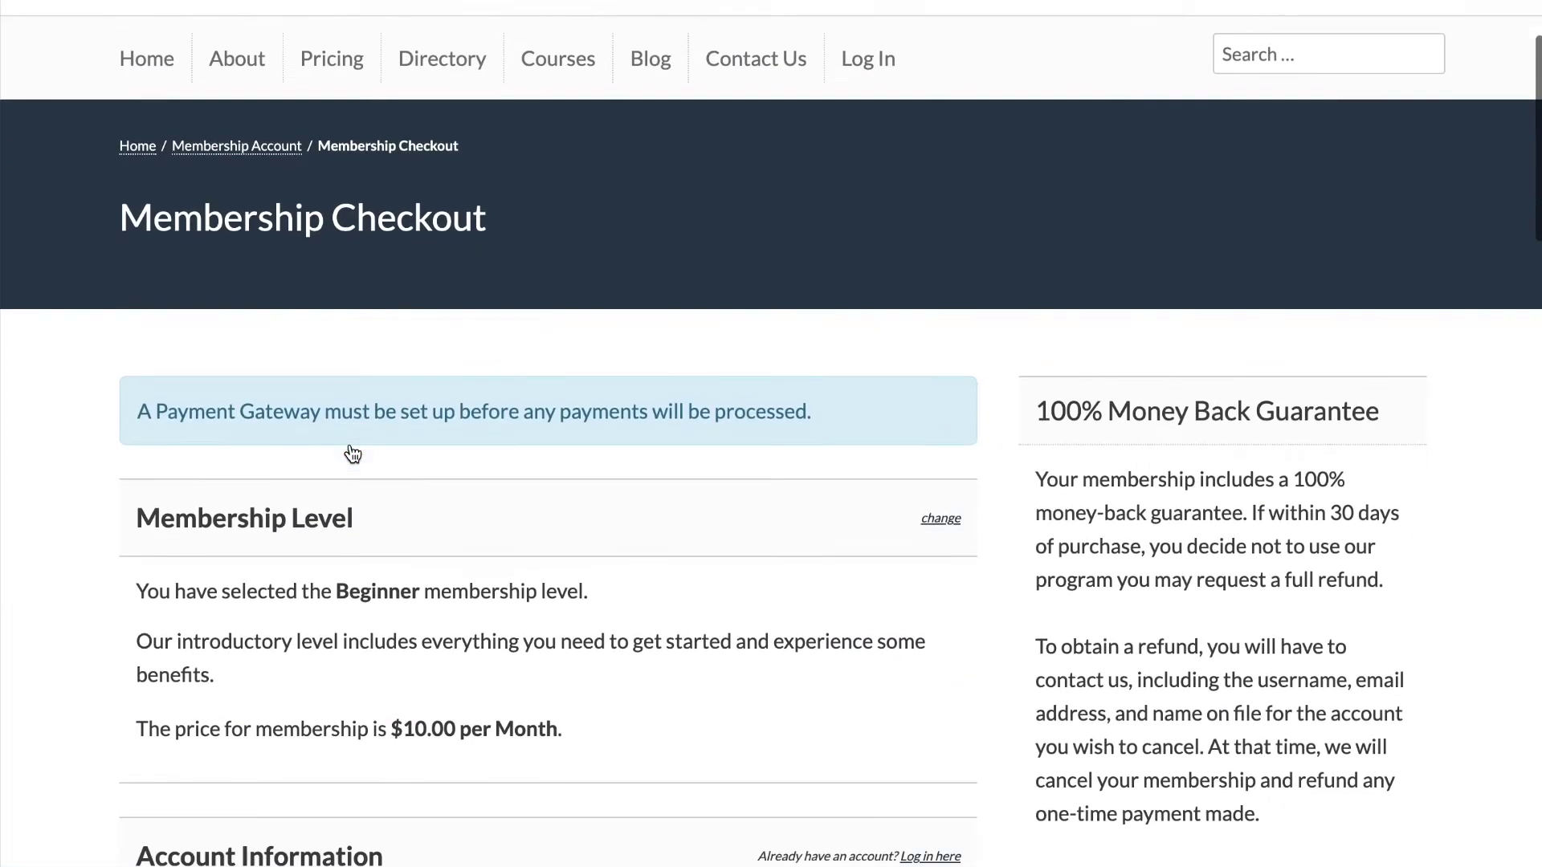
left_click(295, 636)
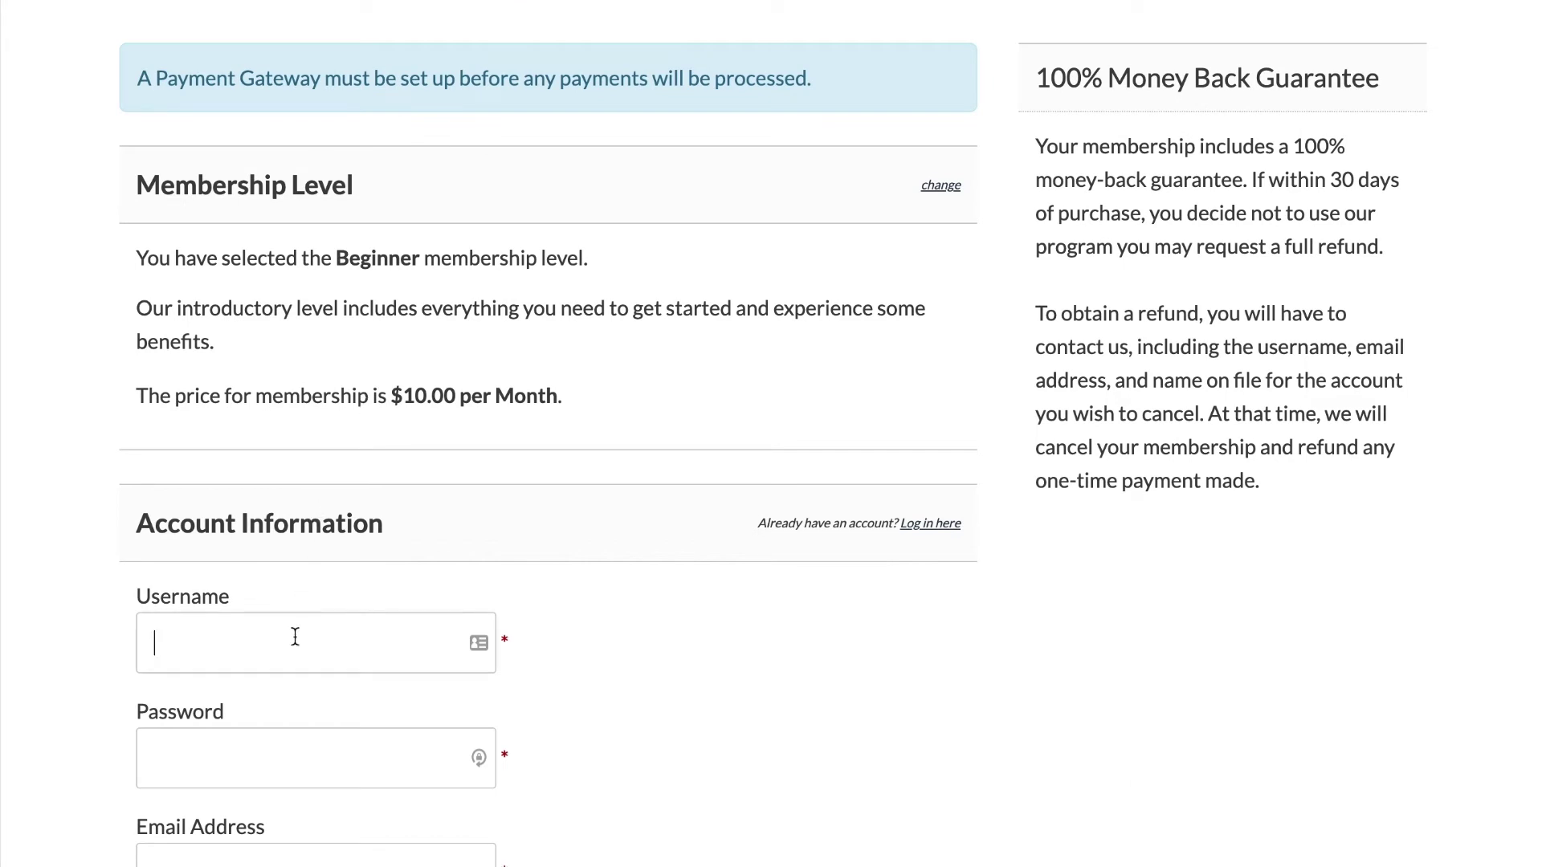
type("kimdemo")
key("super+a")
key("super+c")
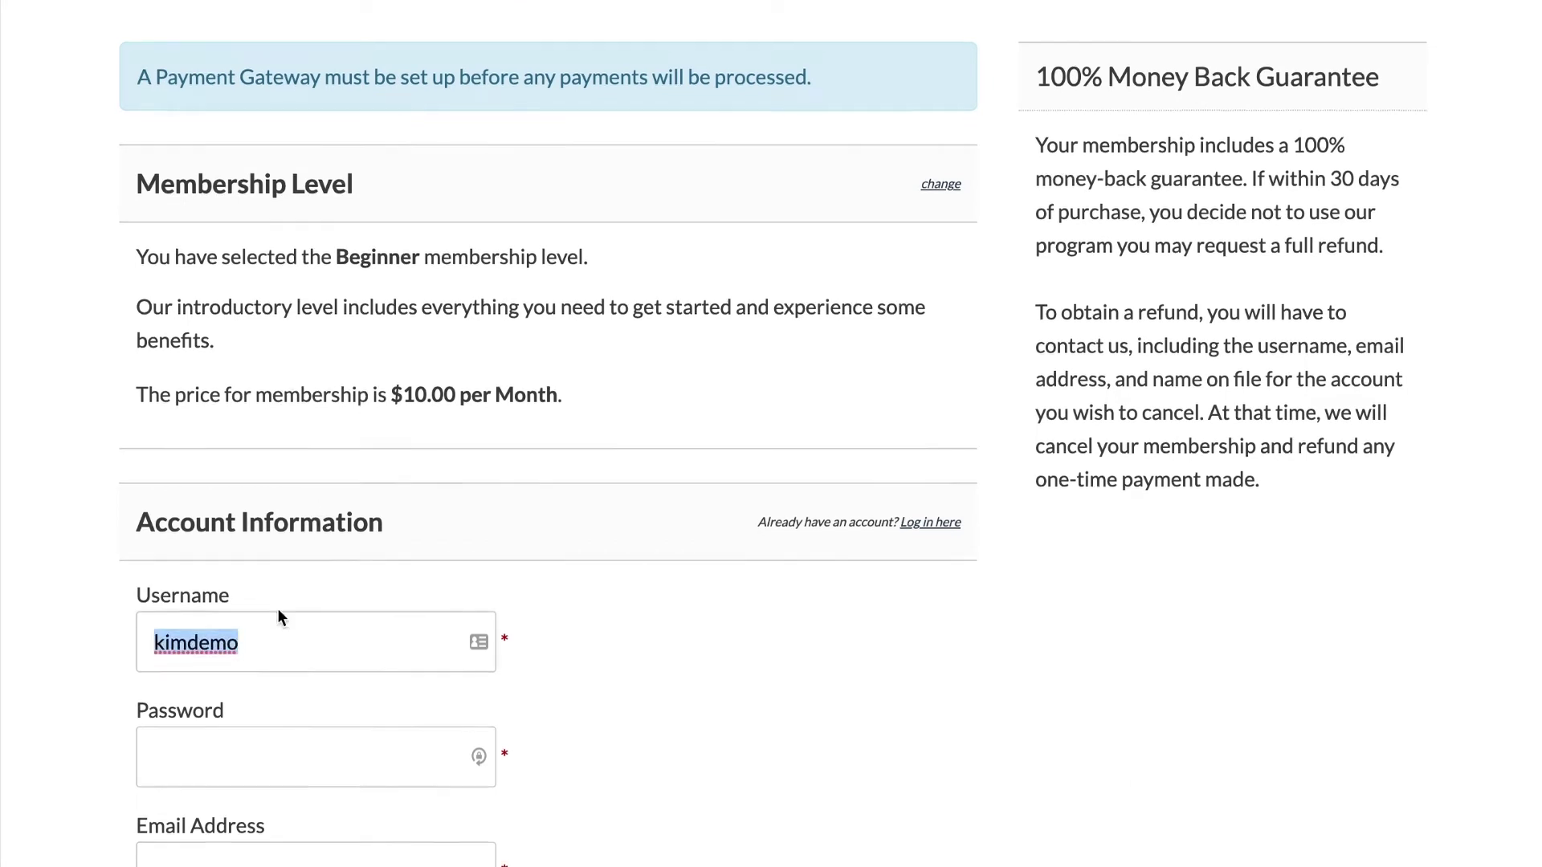
key("Tab")
key("super+v")
key("Tab")
type("kim")
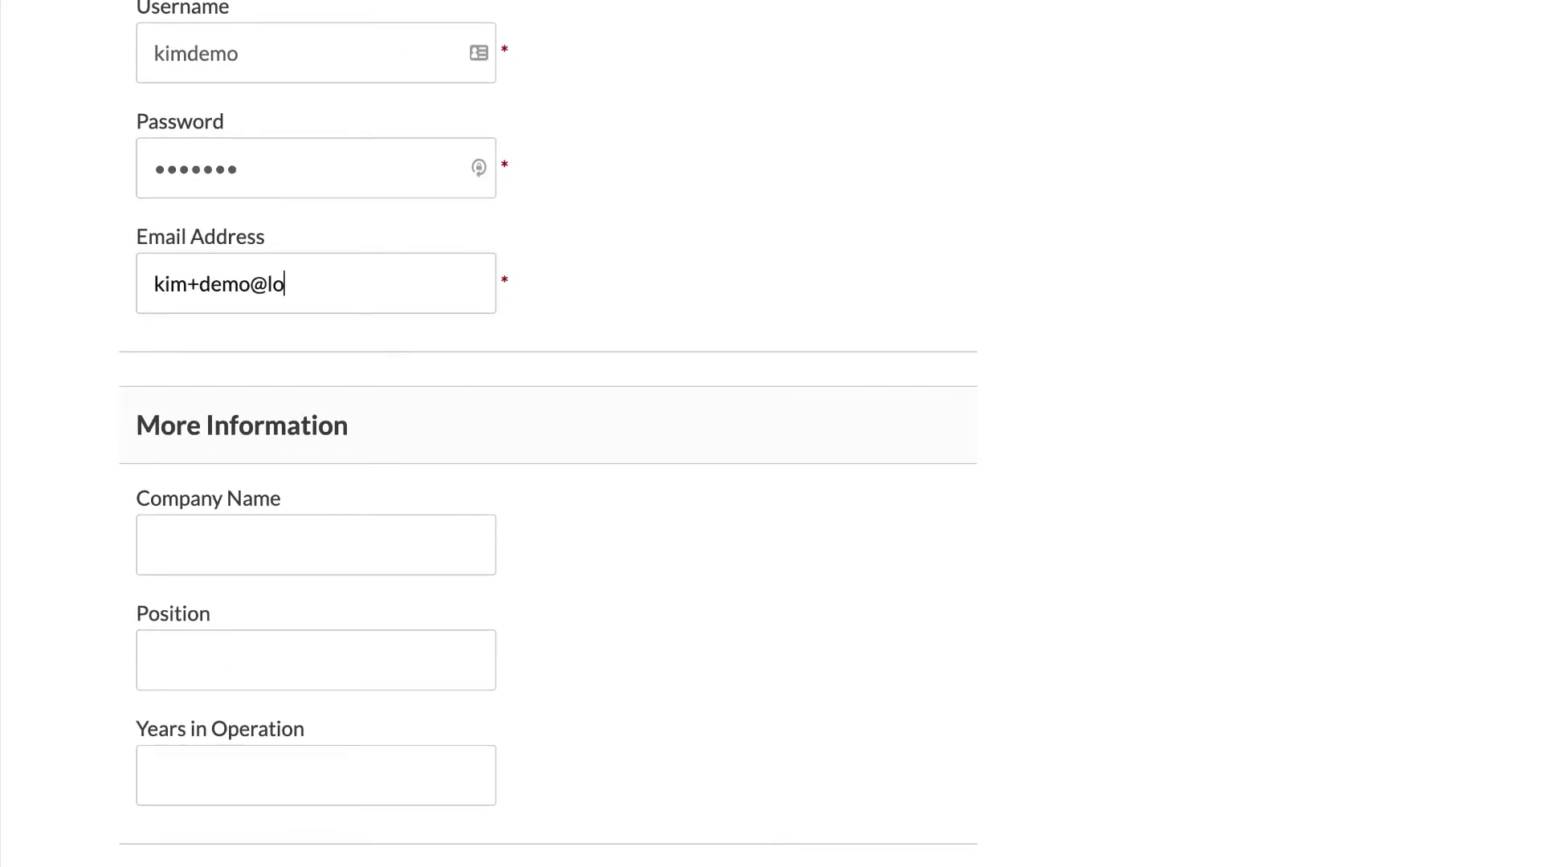
Enter company Paid Memberships Pro, correcting its capitalisation, and 2022 years in operation
key("Tab")
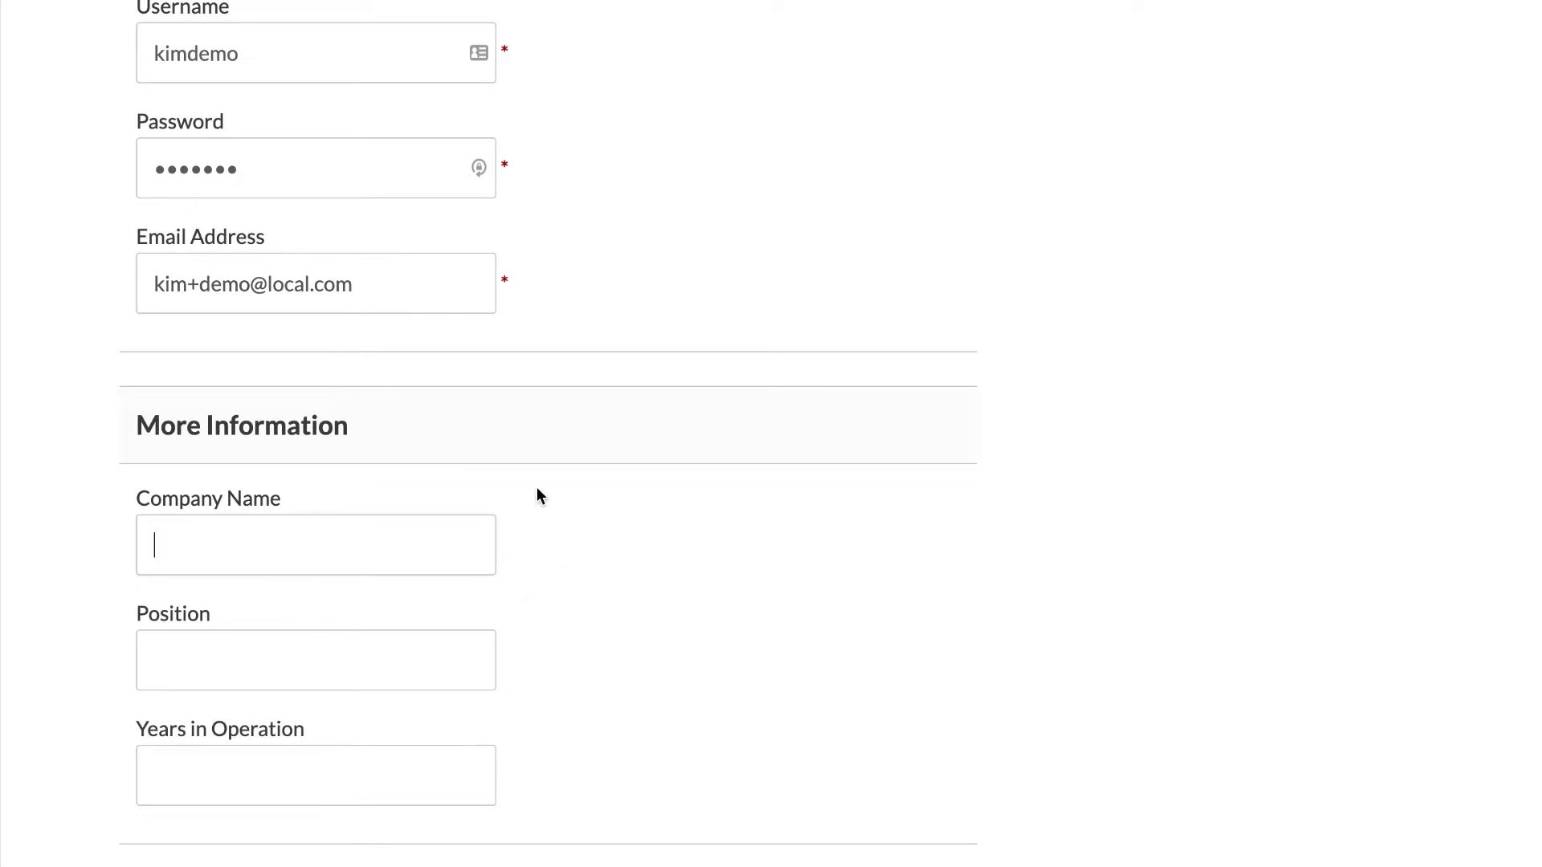
scroll(376, 557, "down", 6)
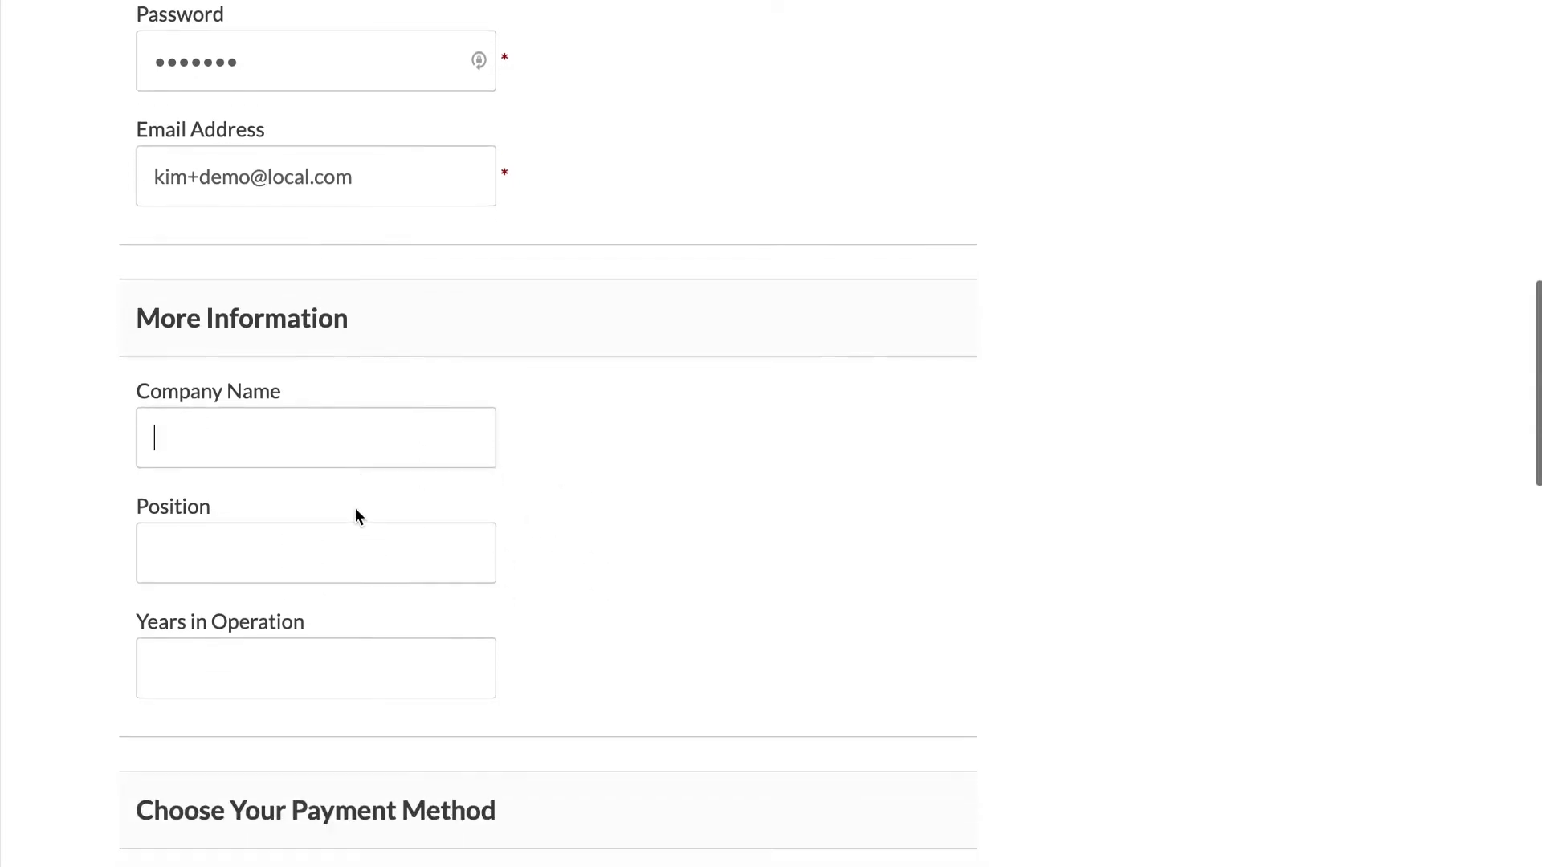
type("Paid Memberships PRo")
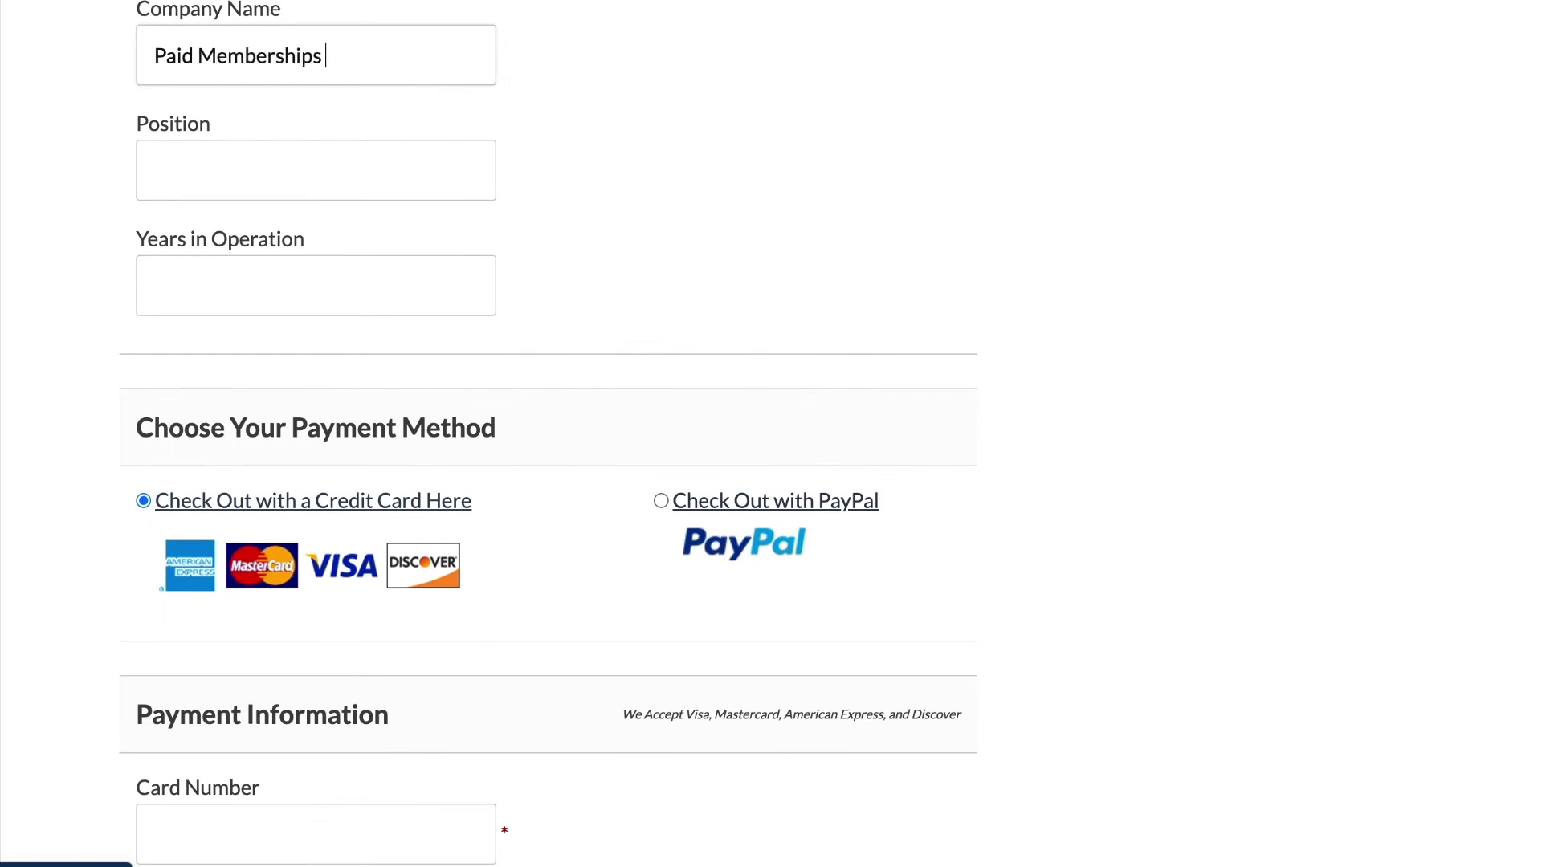
key("Tab")
key("shift+Tab")
key("End")
type("o")
key("Tab")
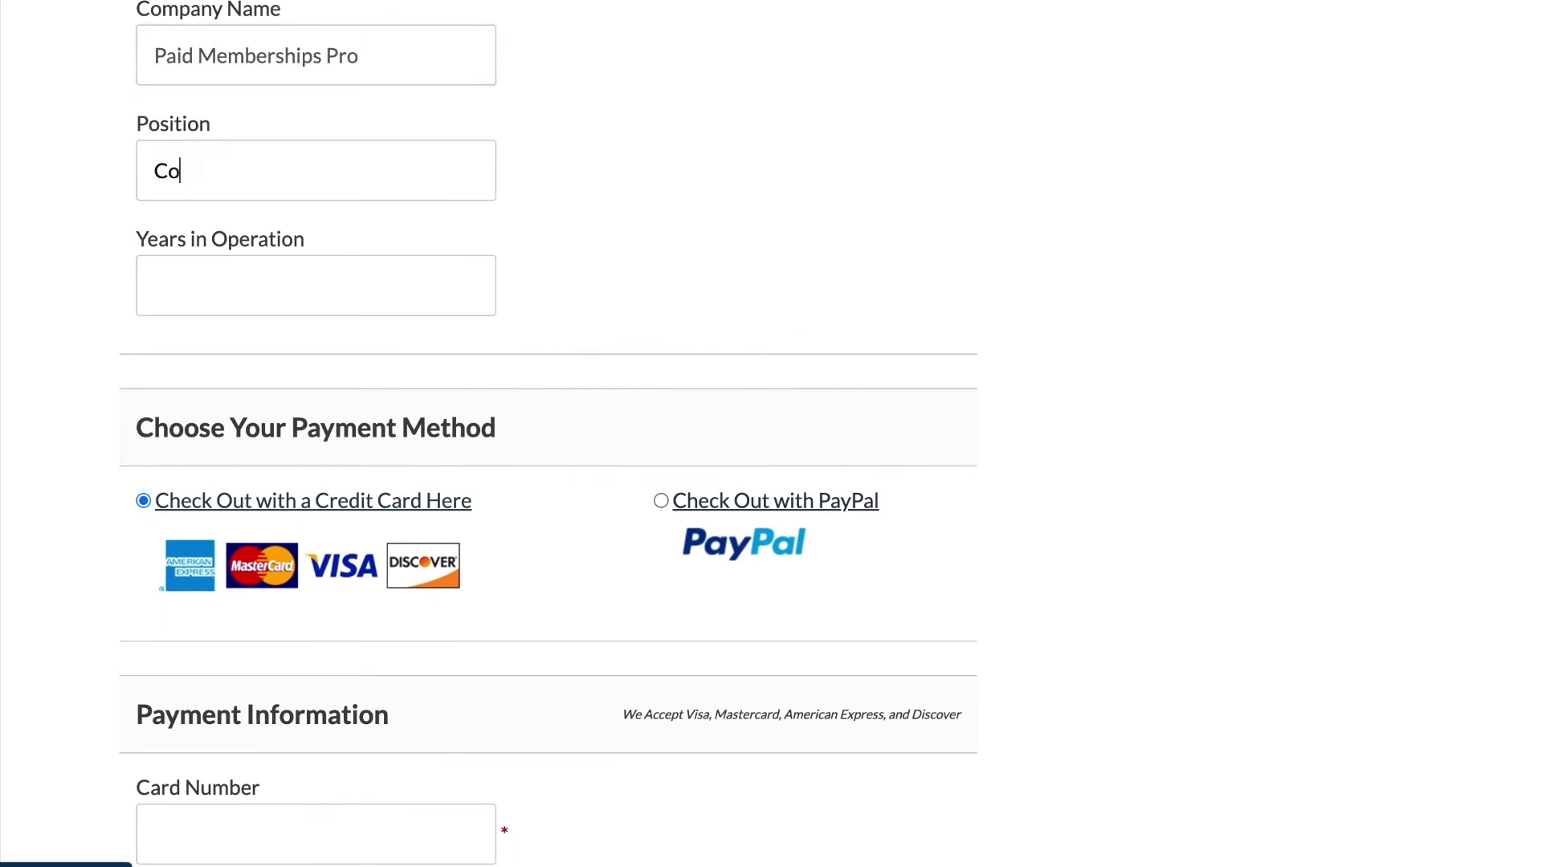
type("2022")
Enter the test card number, expiry year 2025 and CVC, then submit the checkout
scroll(518, 289, "down", 4)
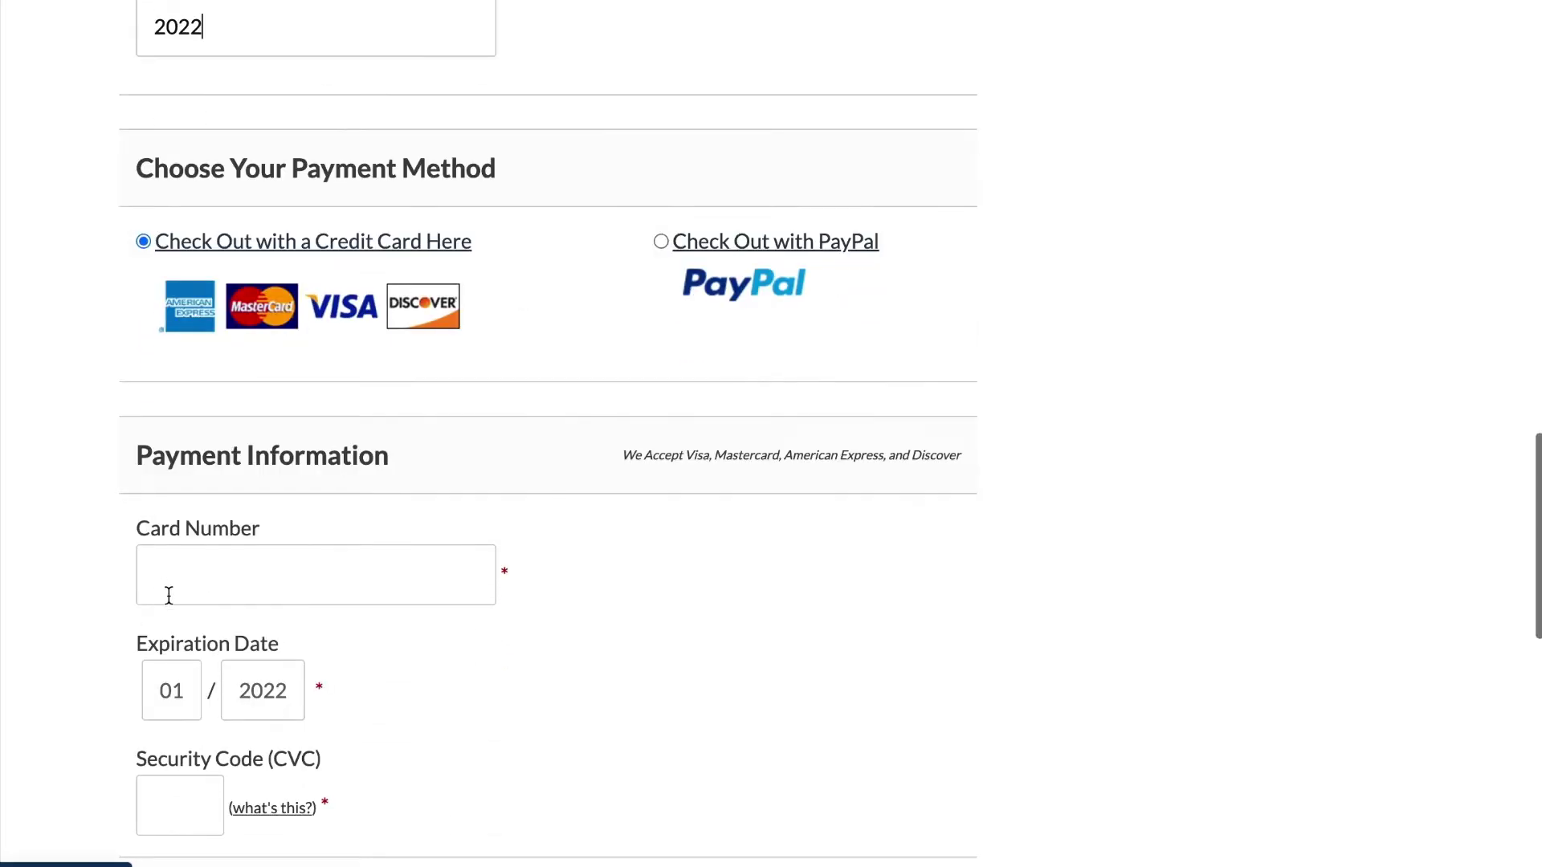
left_click(184, 590)
type("412")
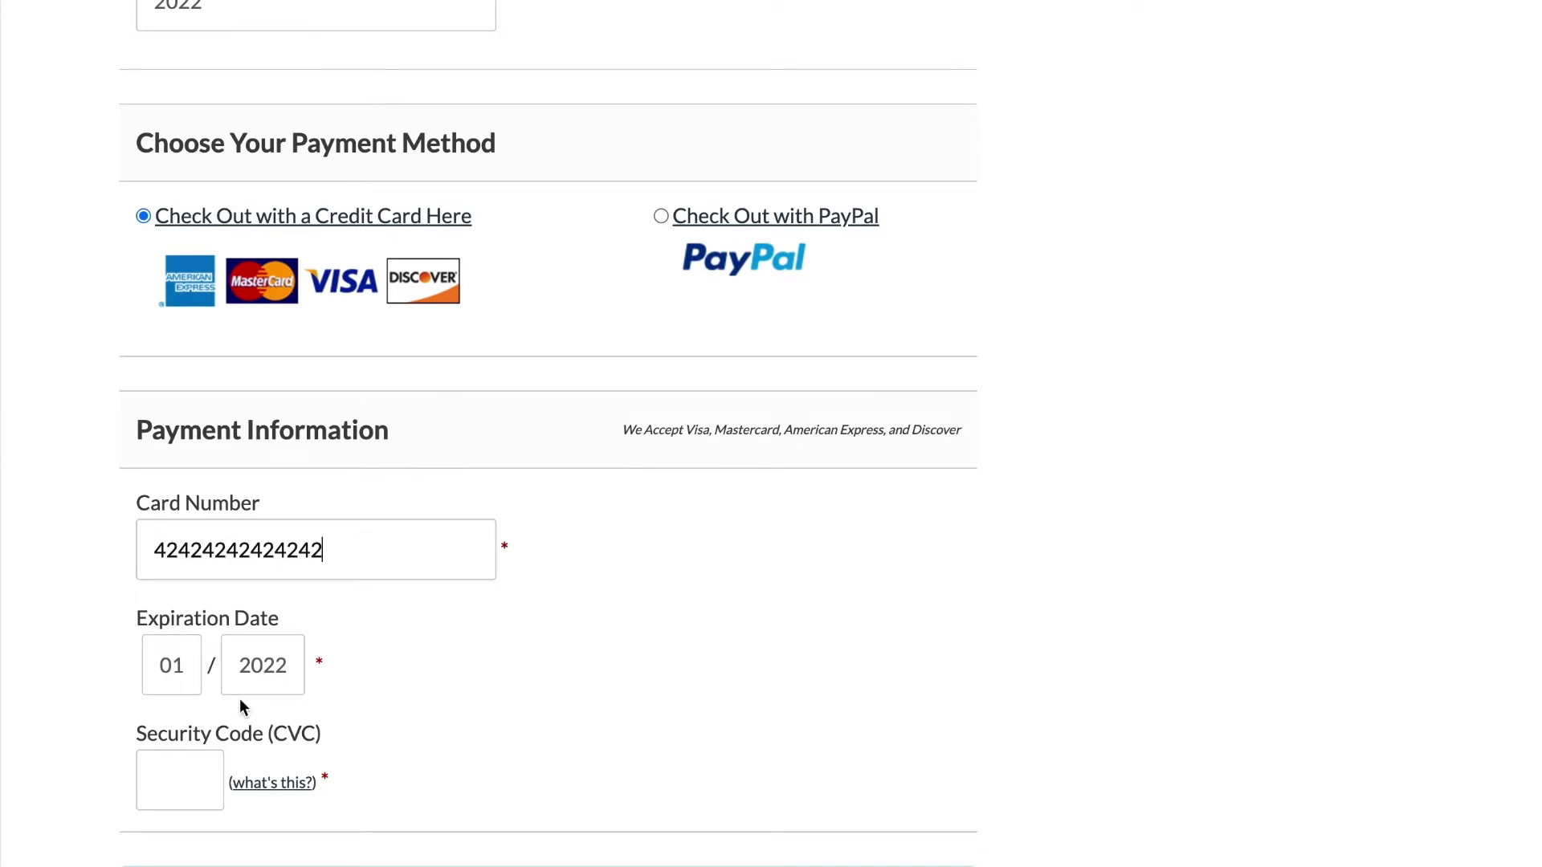
left_click(269, 675)
left_click(191, 758)
type("12")
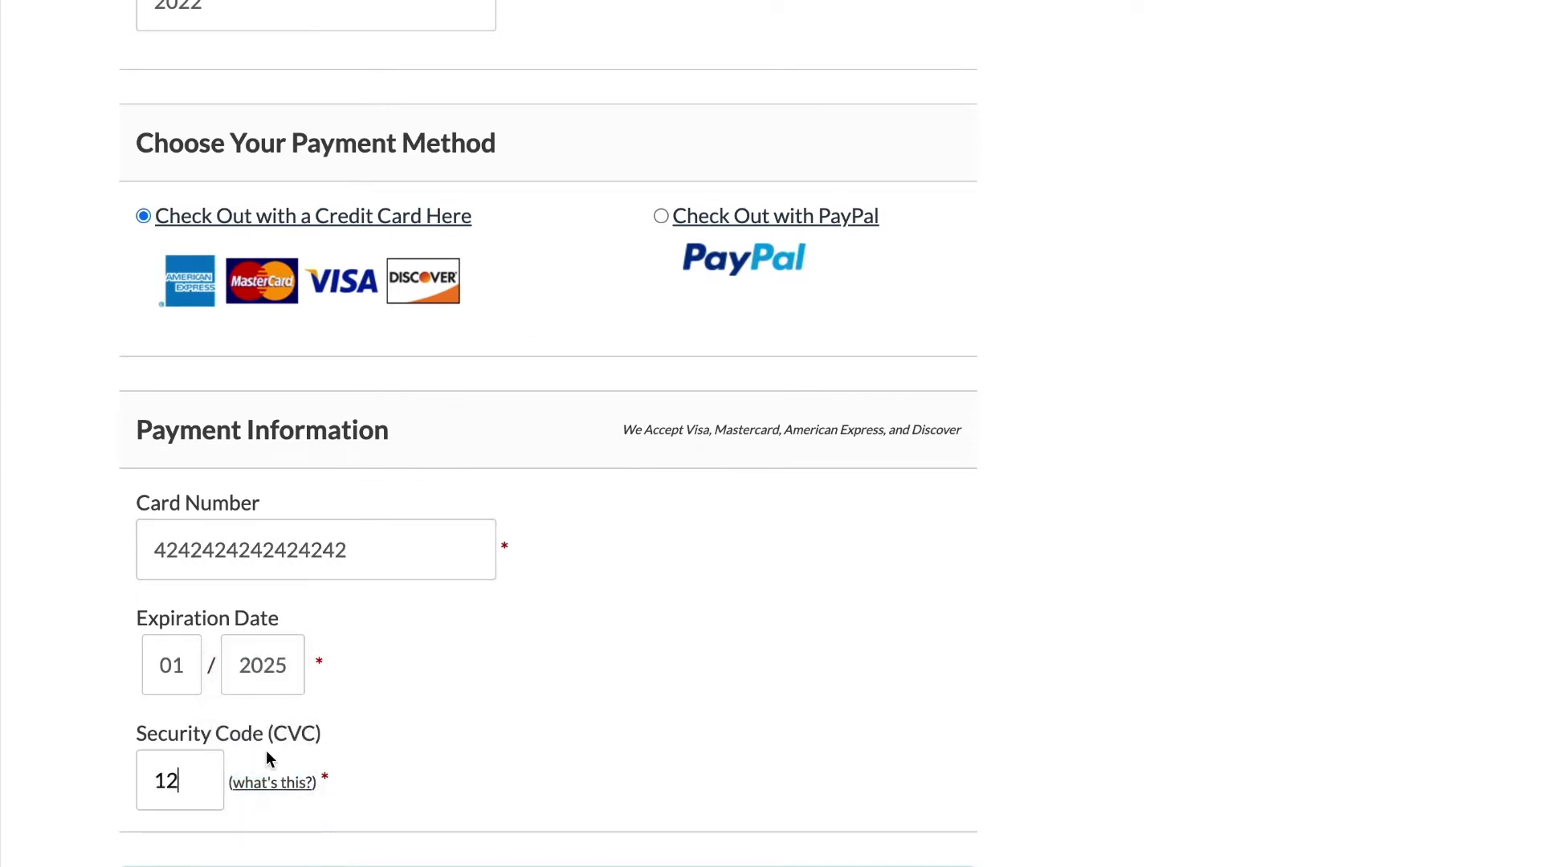
type("3")
scroll(349, 732, "down", 2)
left_click(282, 836)
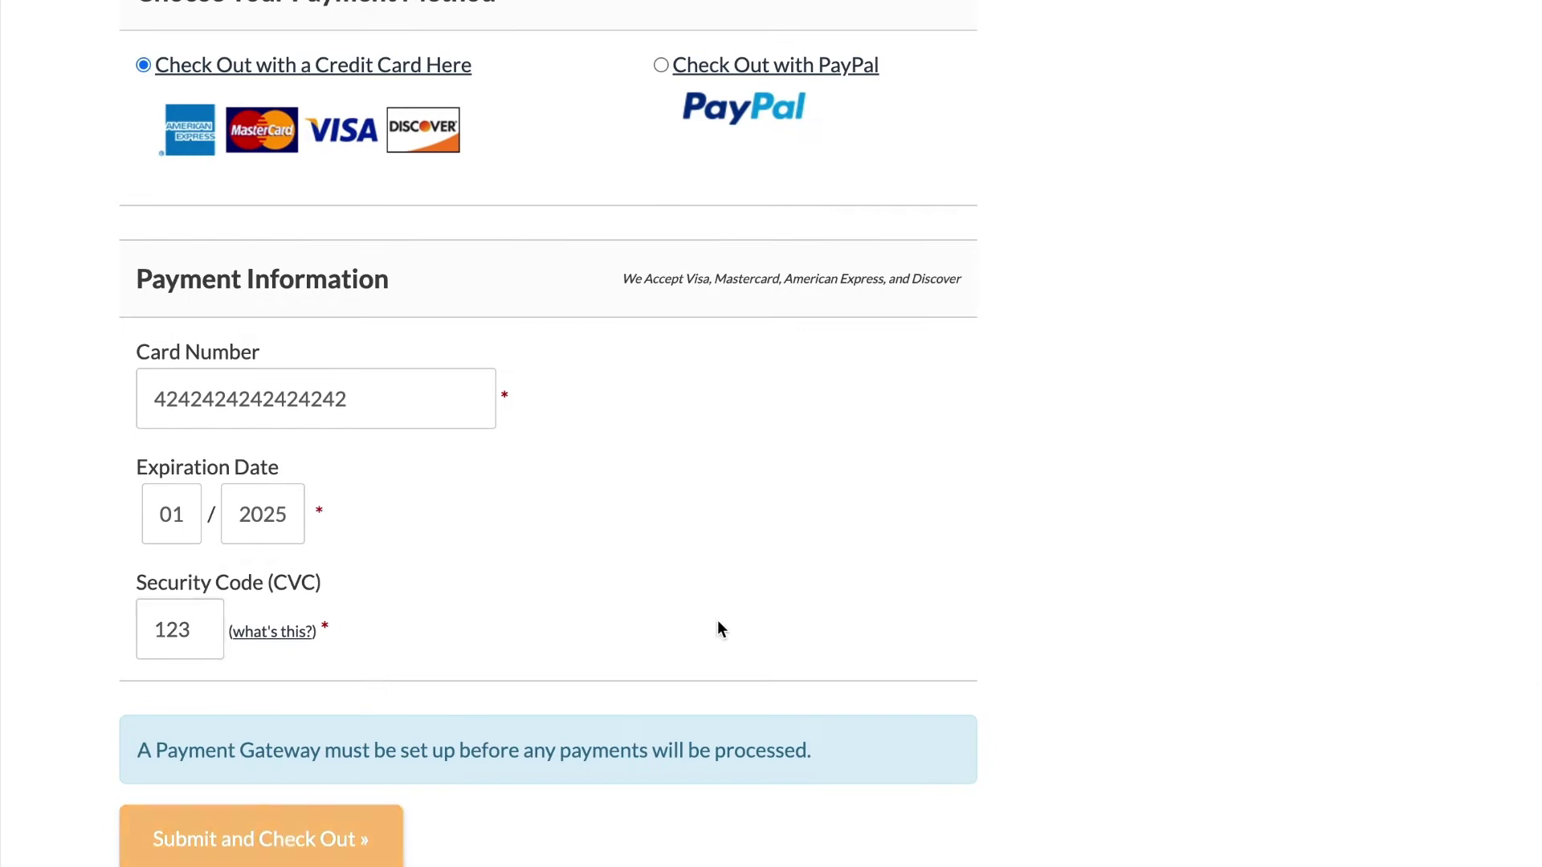
Review the Beginner membership confirmation page, then switch back to the Local app window
scroll(612, 556, "down", 3)
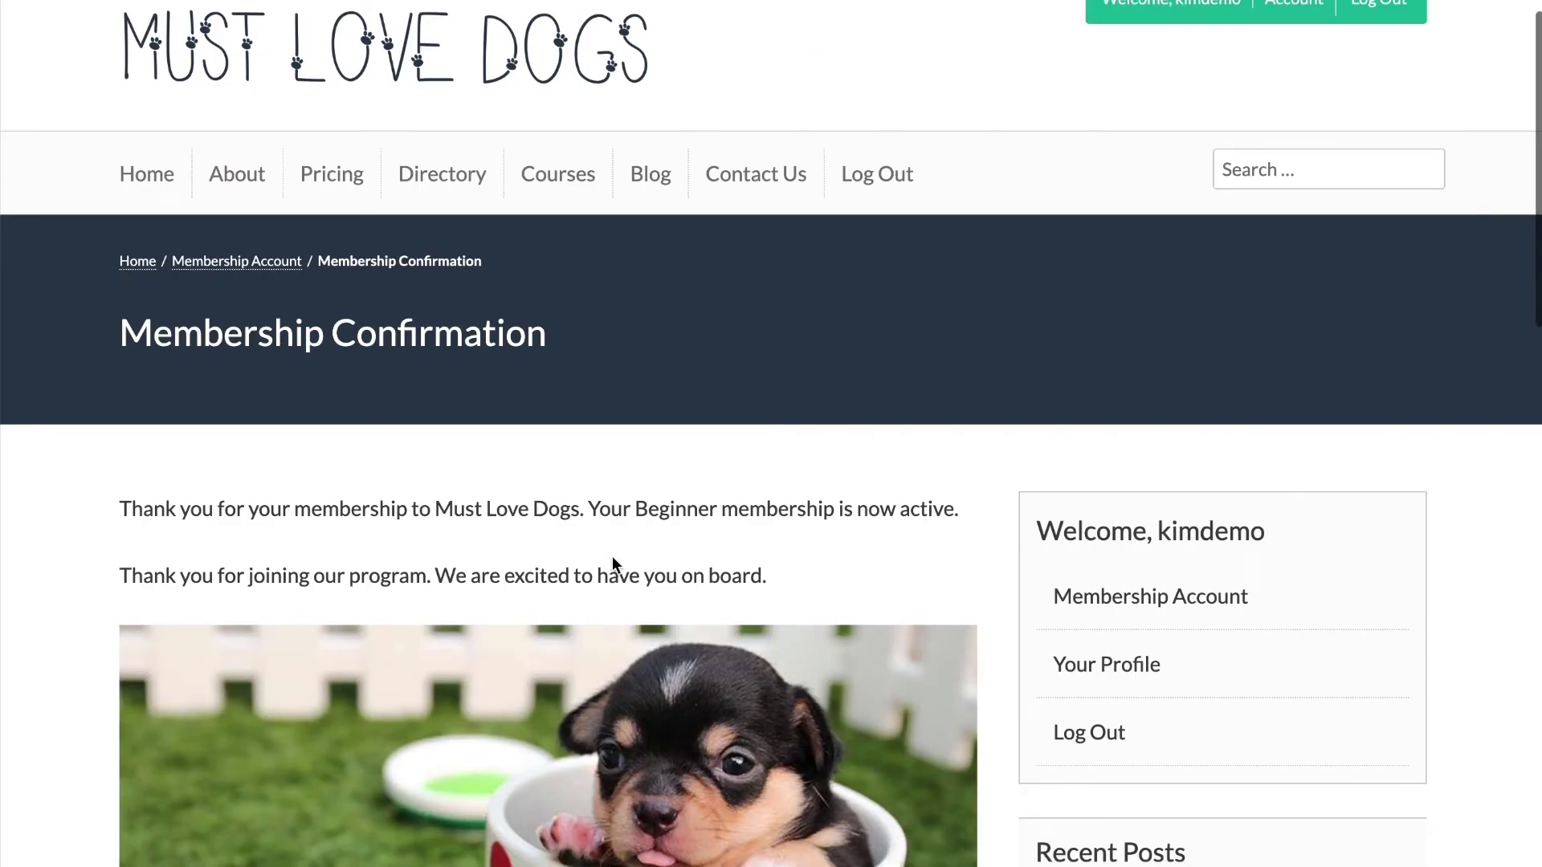
scroll(612, 555, "down", 3)
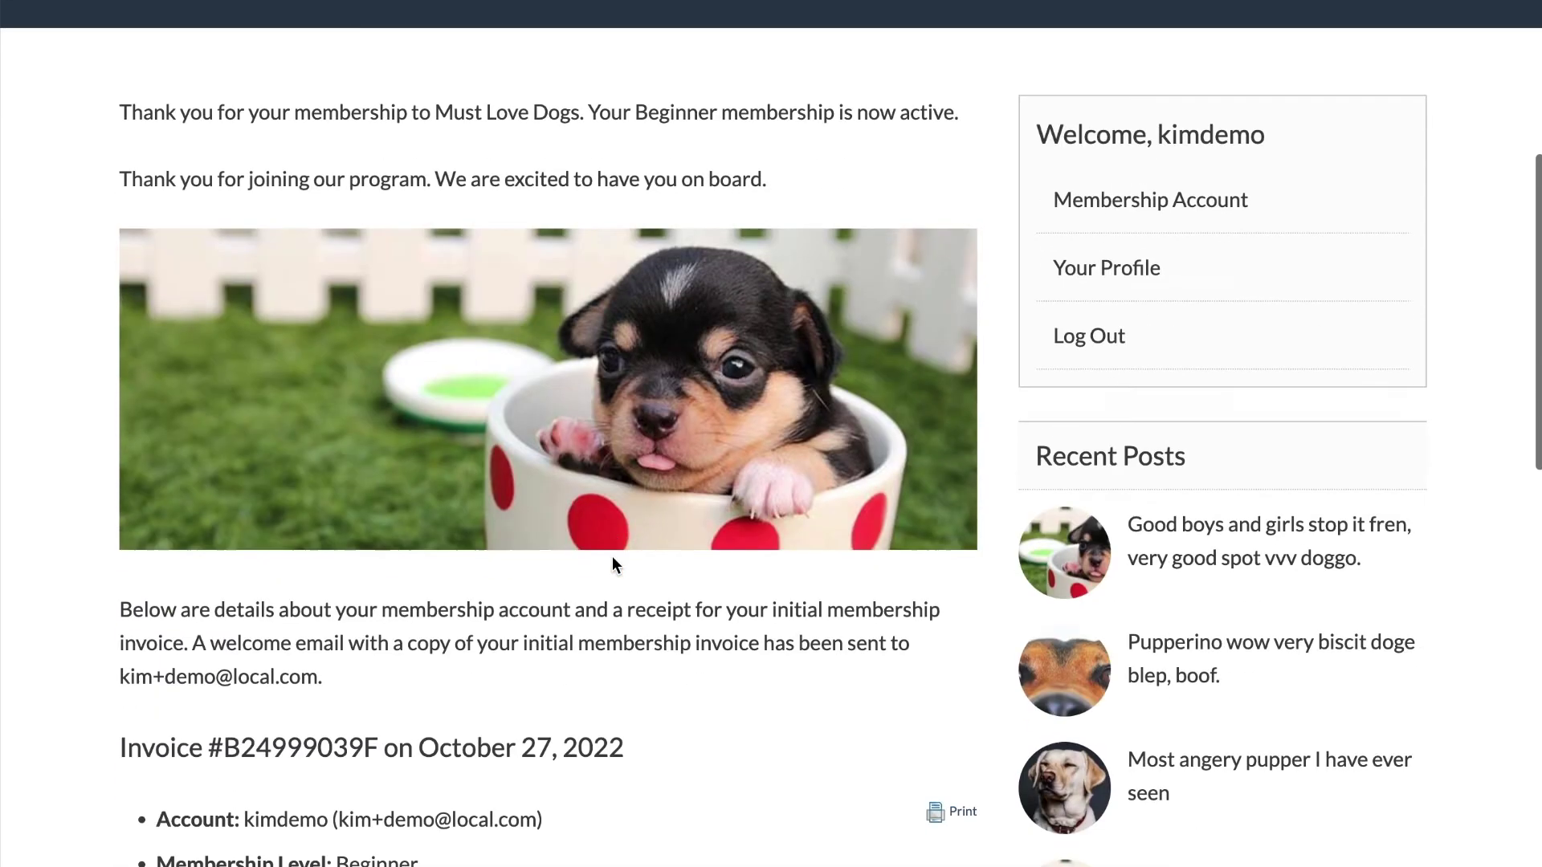
scroll(612, 556, "down", 1)
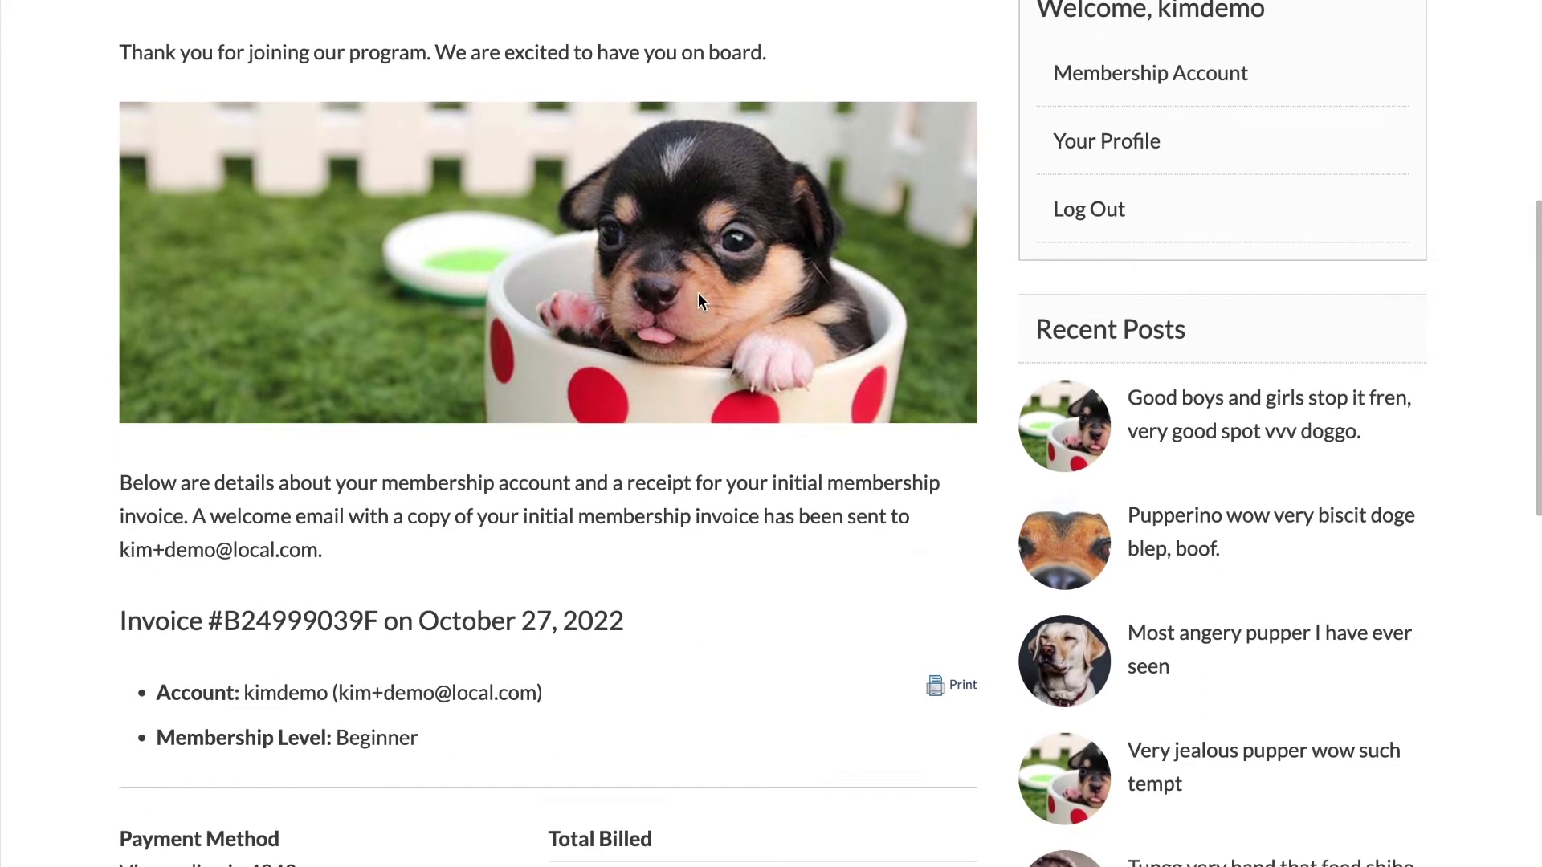
key("super+Tab")
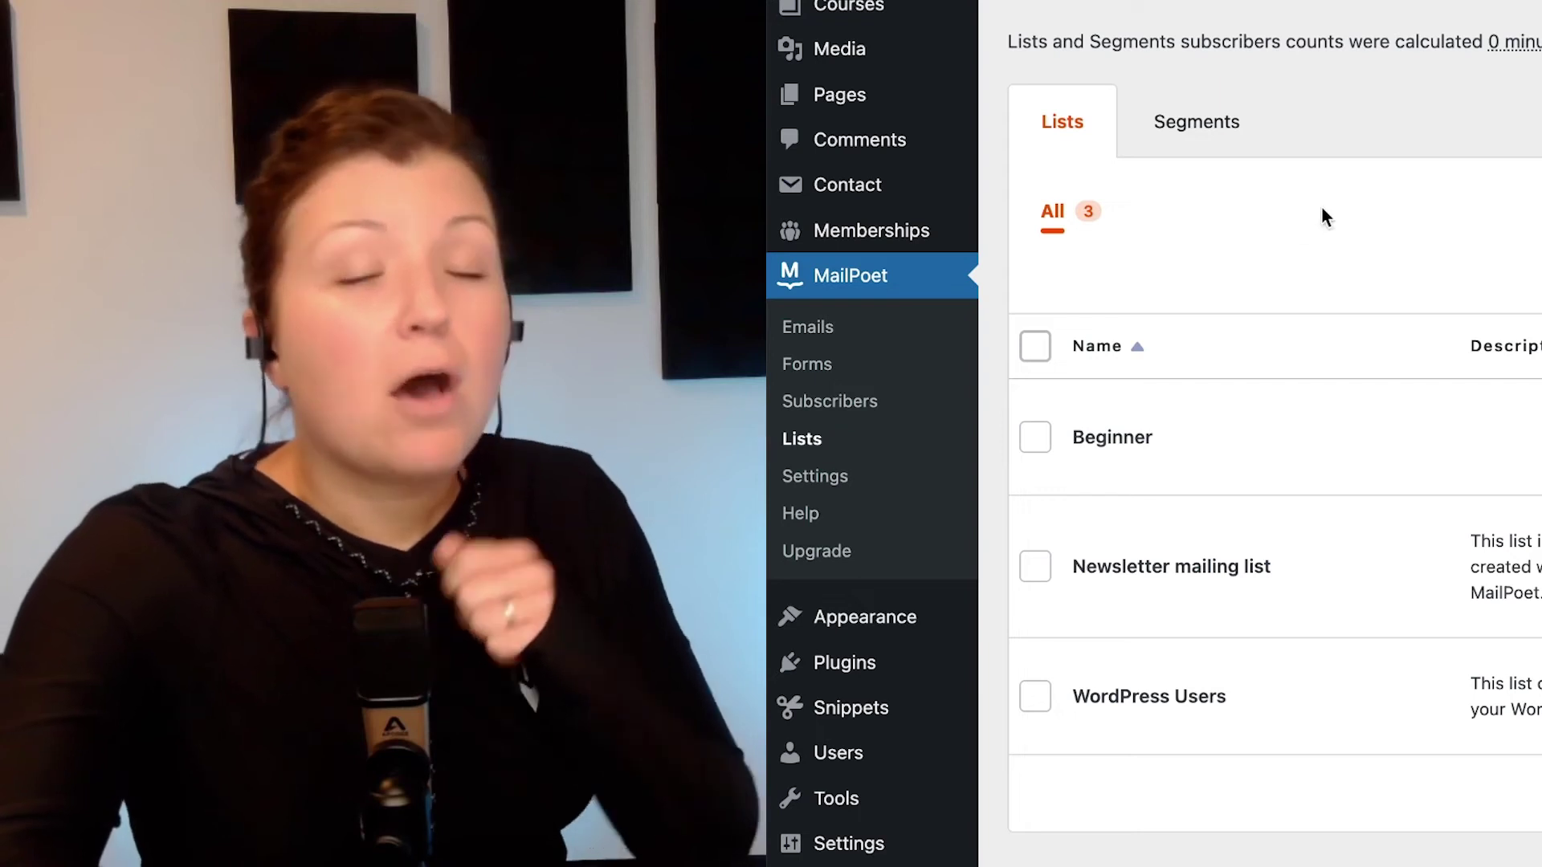
Open MailPoet's Subscribers overview in the admin
left_click(871, 398)
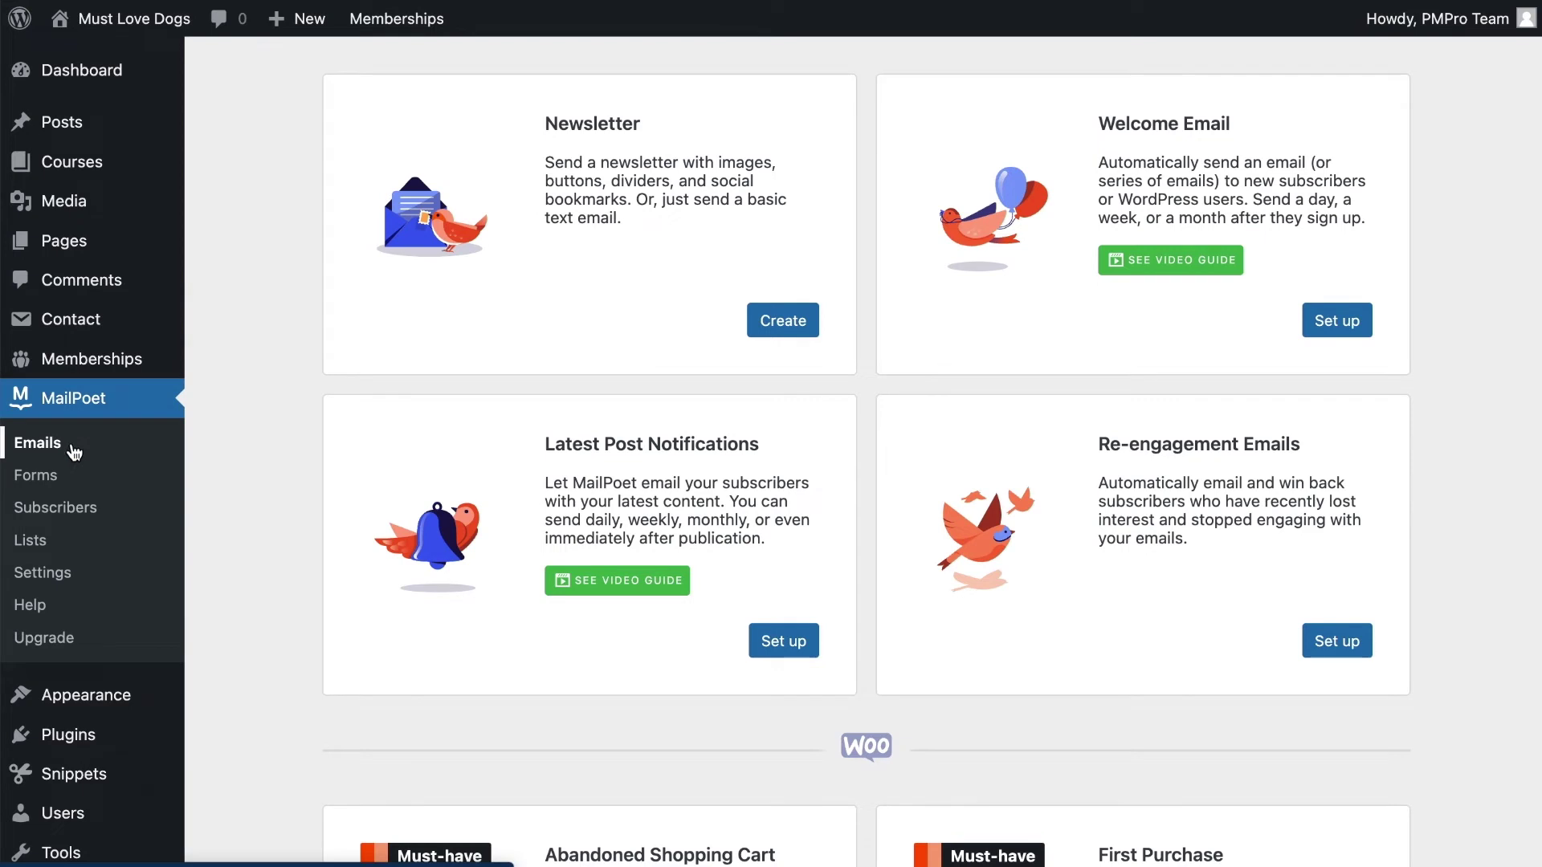
Start a Latest Post Notifications email with sending frequency set to Immediately
left_click_drag(545, 447, 812, 447)
left_click(769, 490)
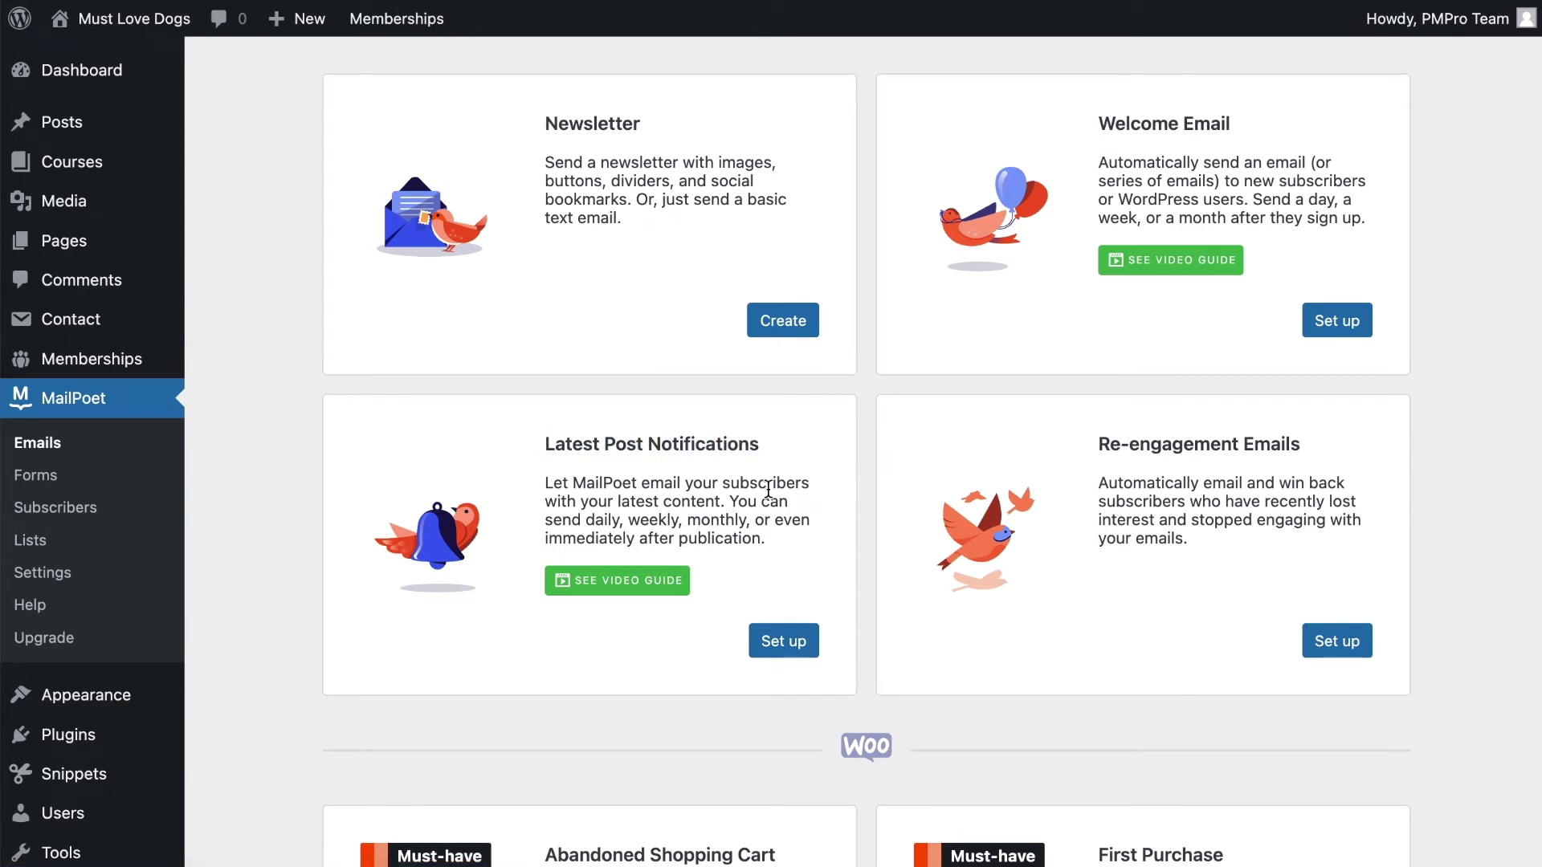
left_click(798, 649)
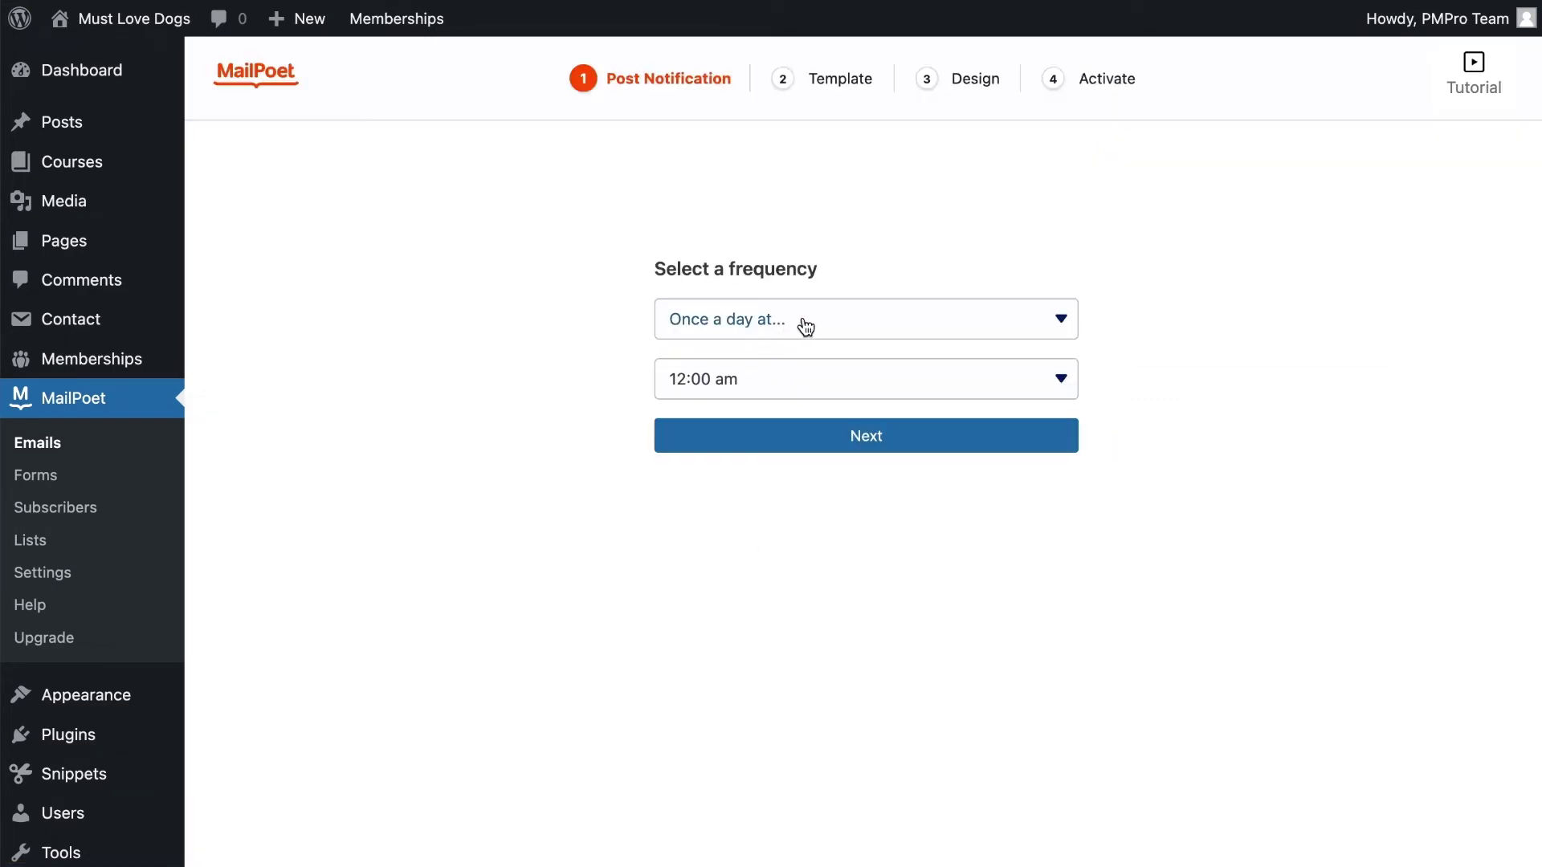
left_click(773, 321)
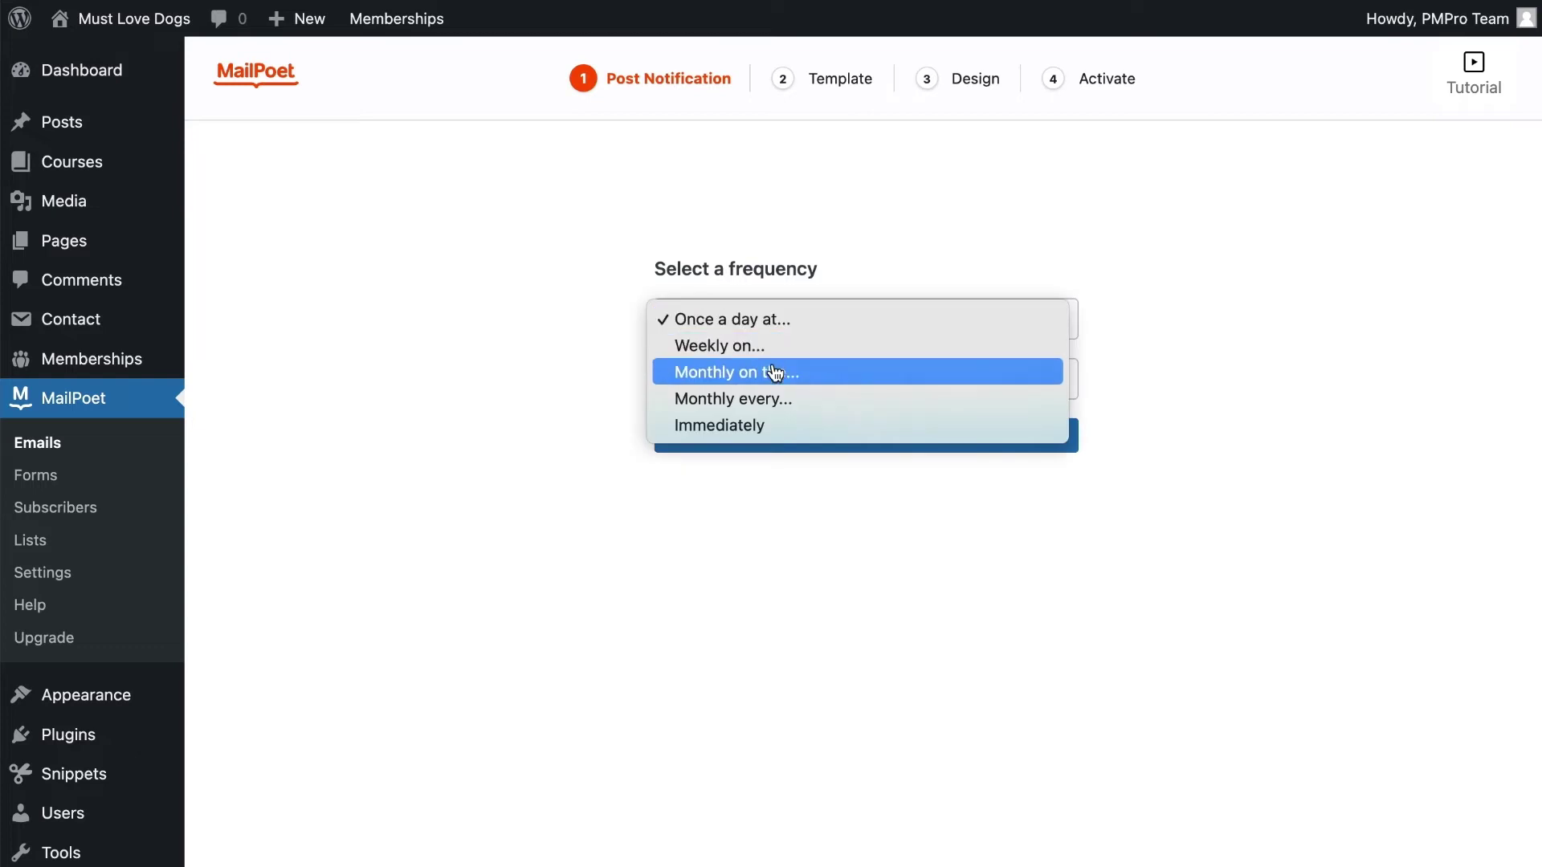
left_click(682, 423)
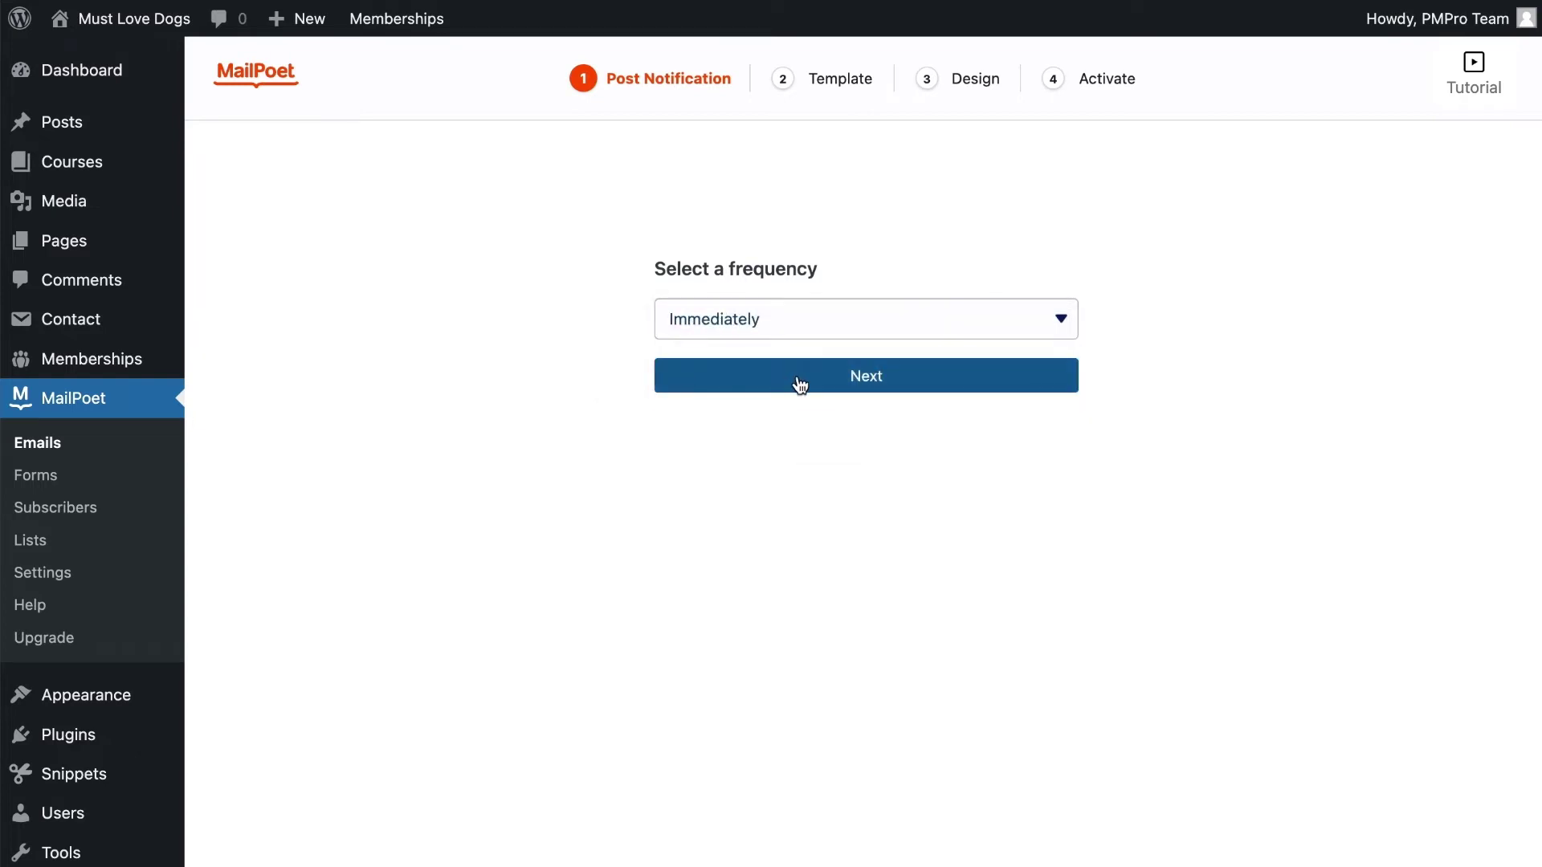
Preview the Blank 1 Column template and select it for the notification
left_click(811, 384)
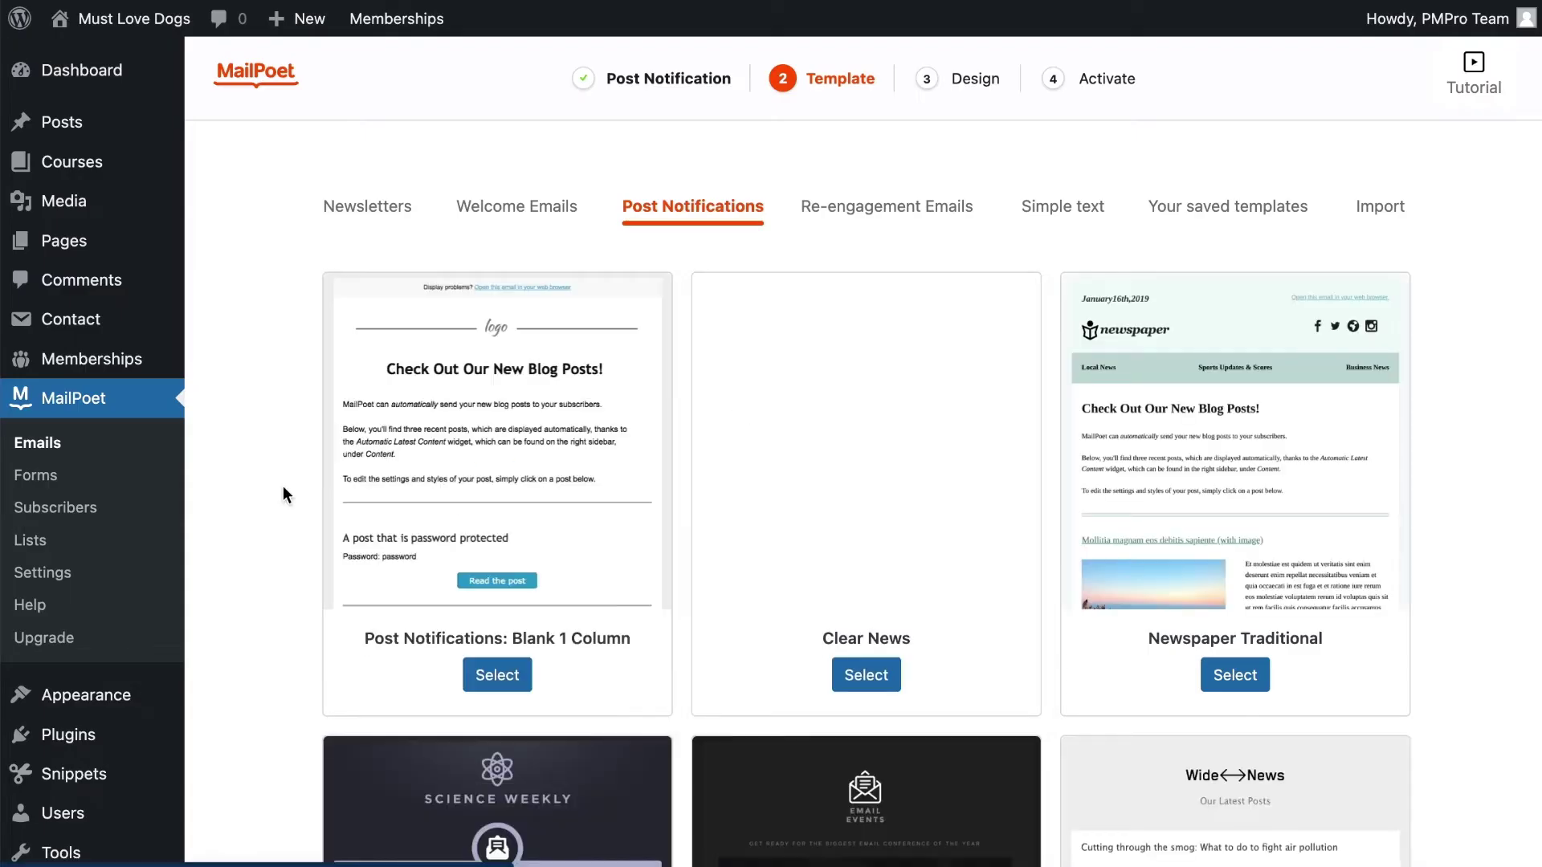
mouse_move(523, 567)
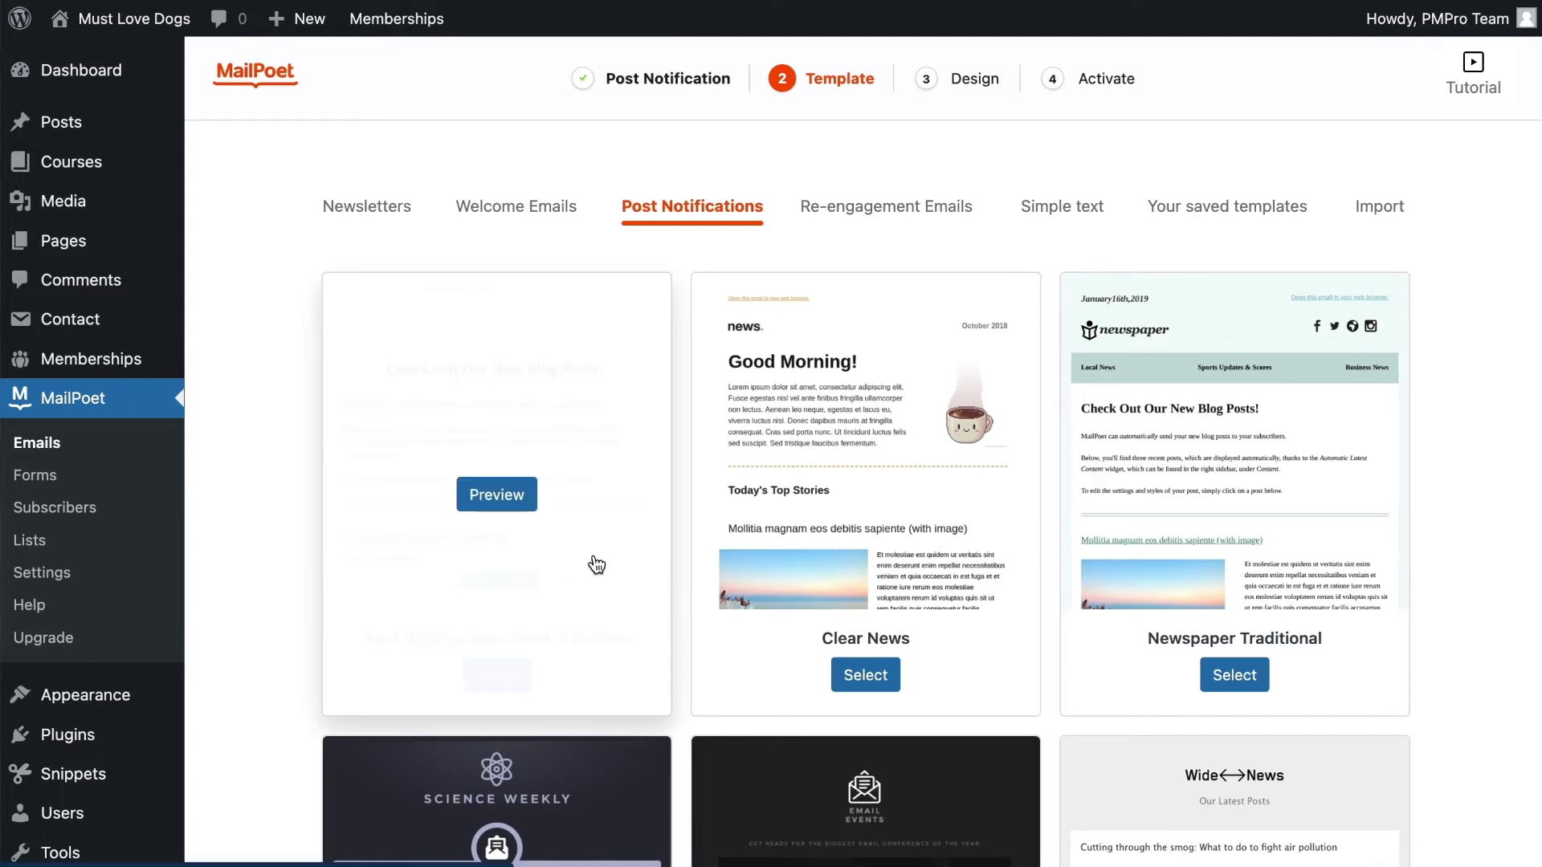
scroll(596, 566, "down", 10)
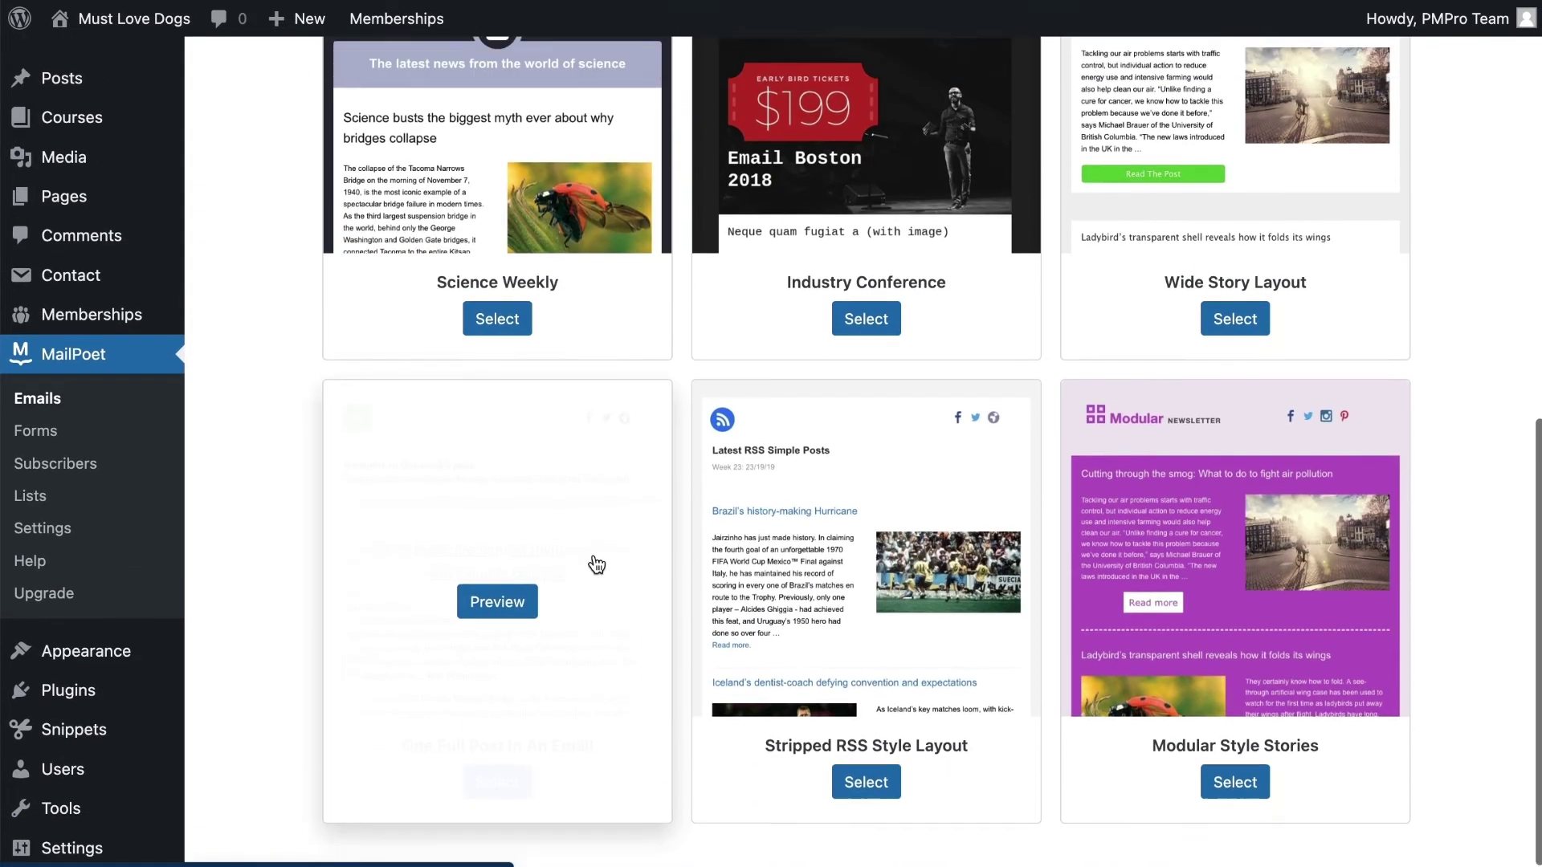
scroll(596, 566, "up", 10)
left_click(557, 438)
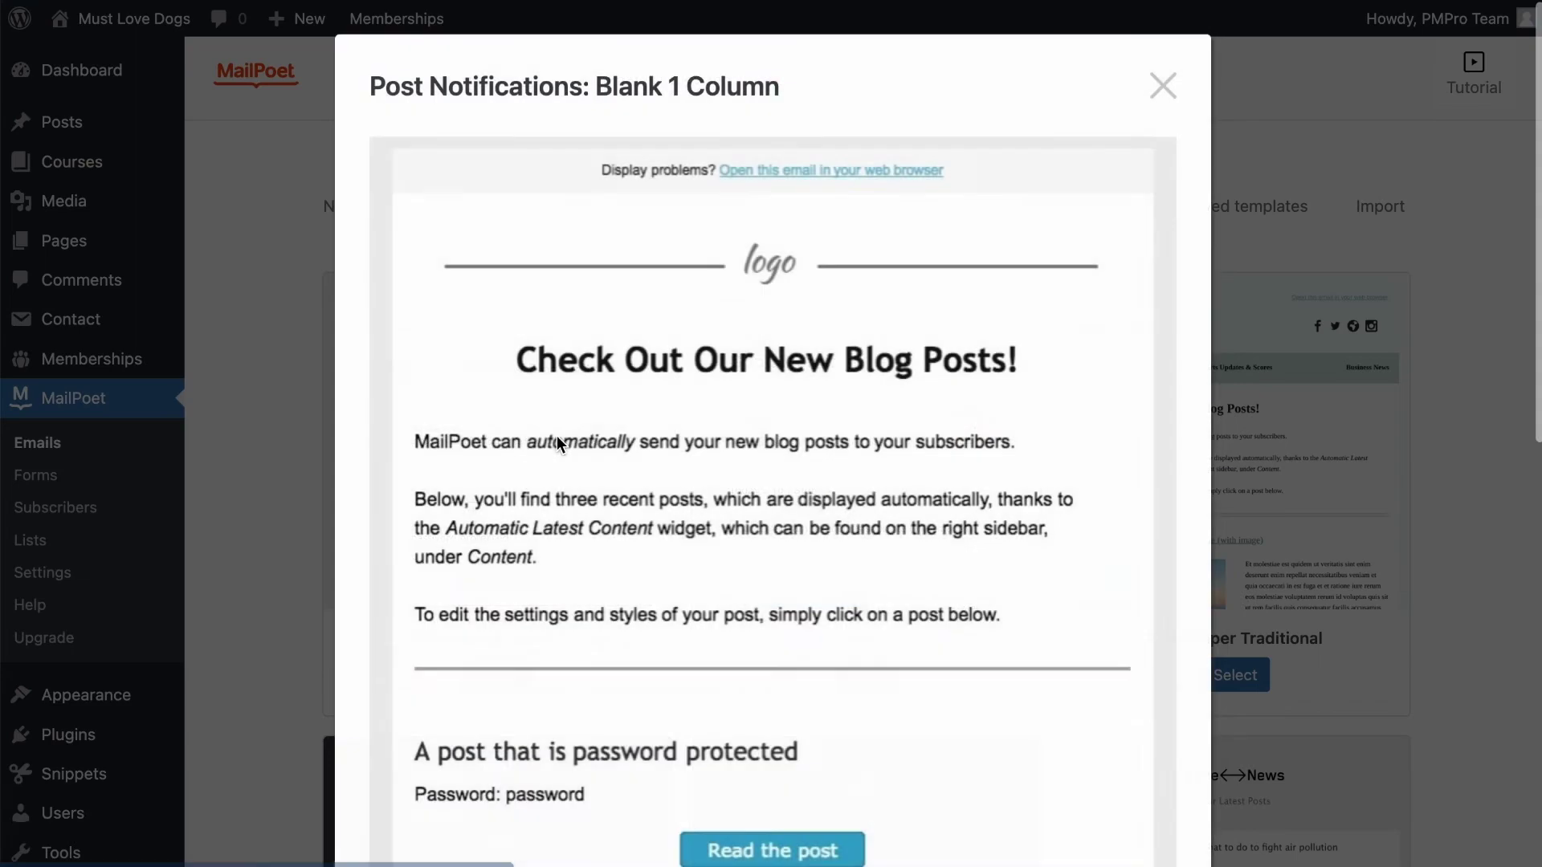
scroll(828, 753, "down", 10)
scroll(827, 753, "up", 11)
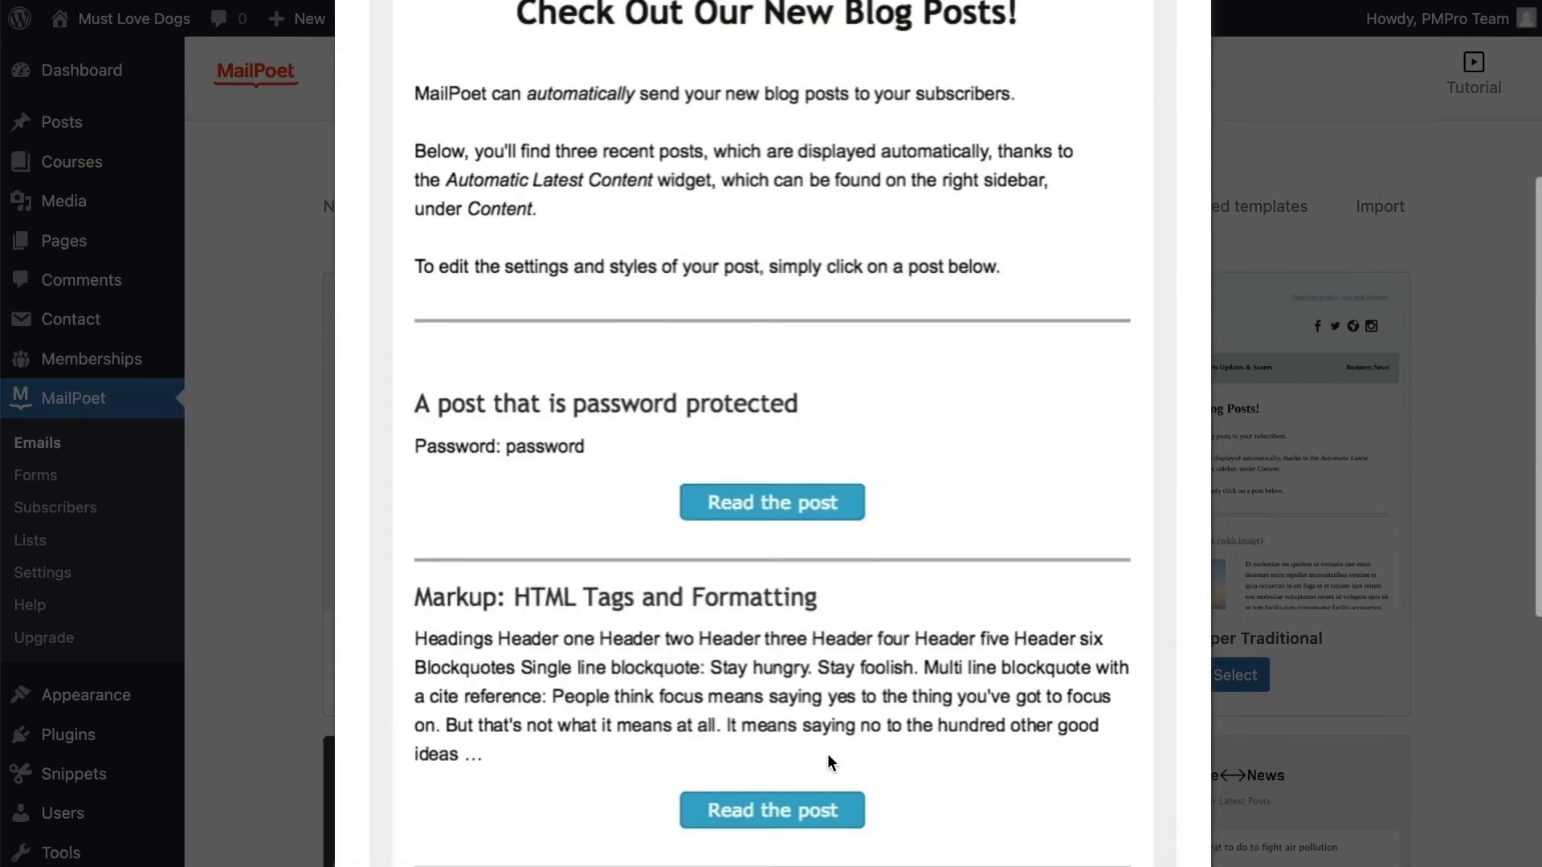
left_click(1163, 85)
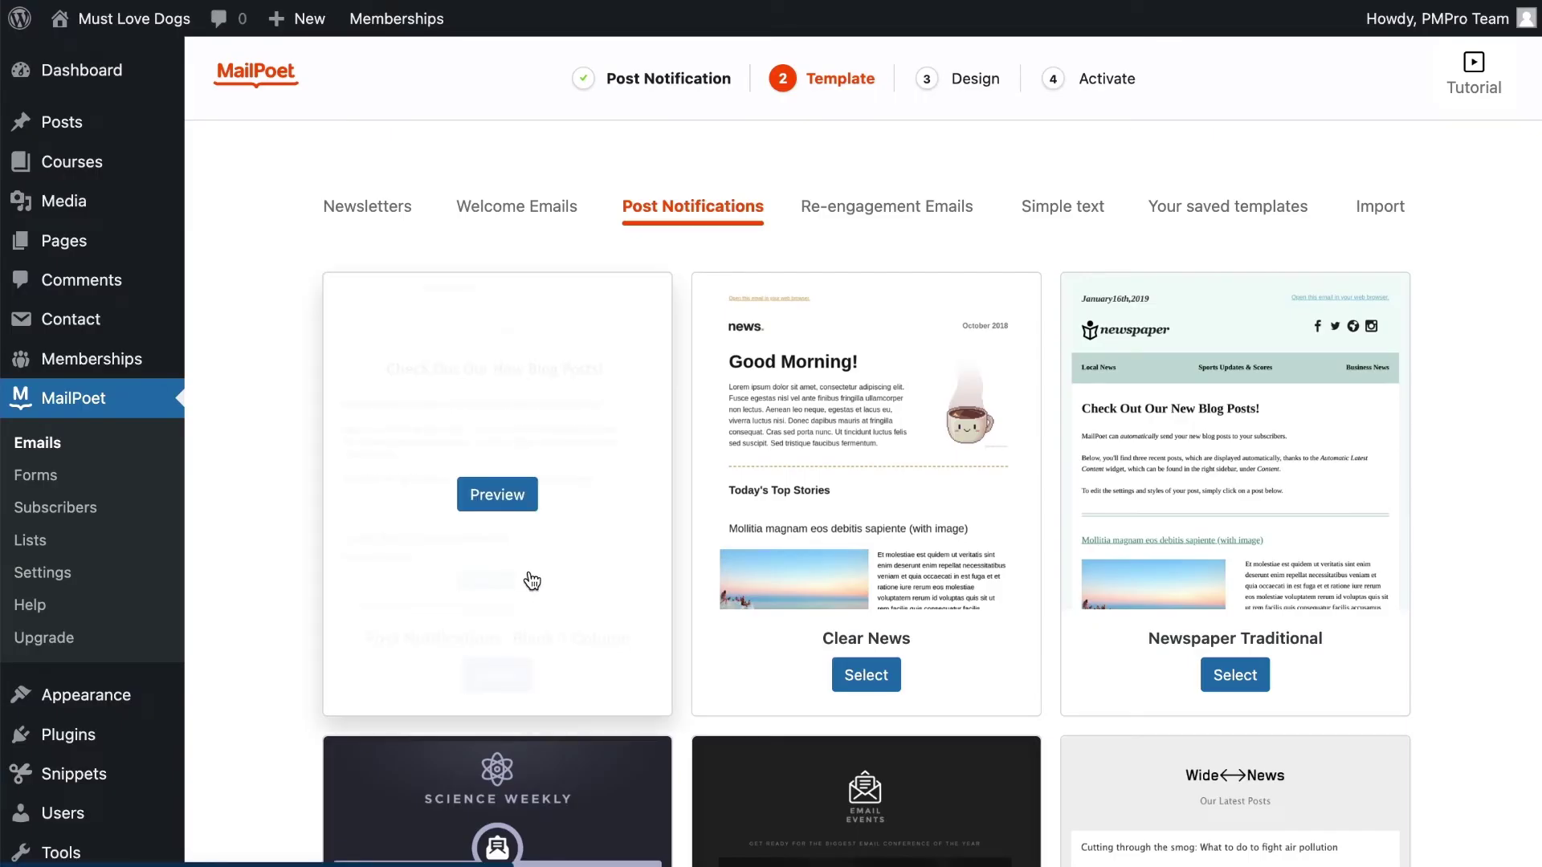
left_click(508, 674)
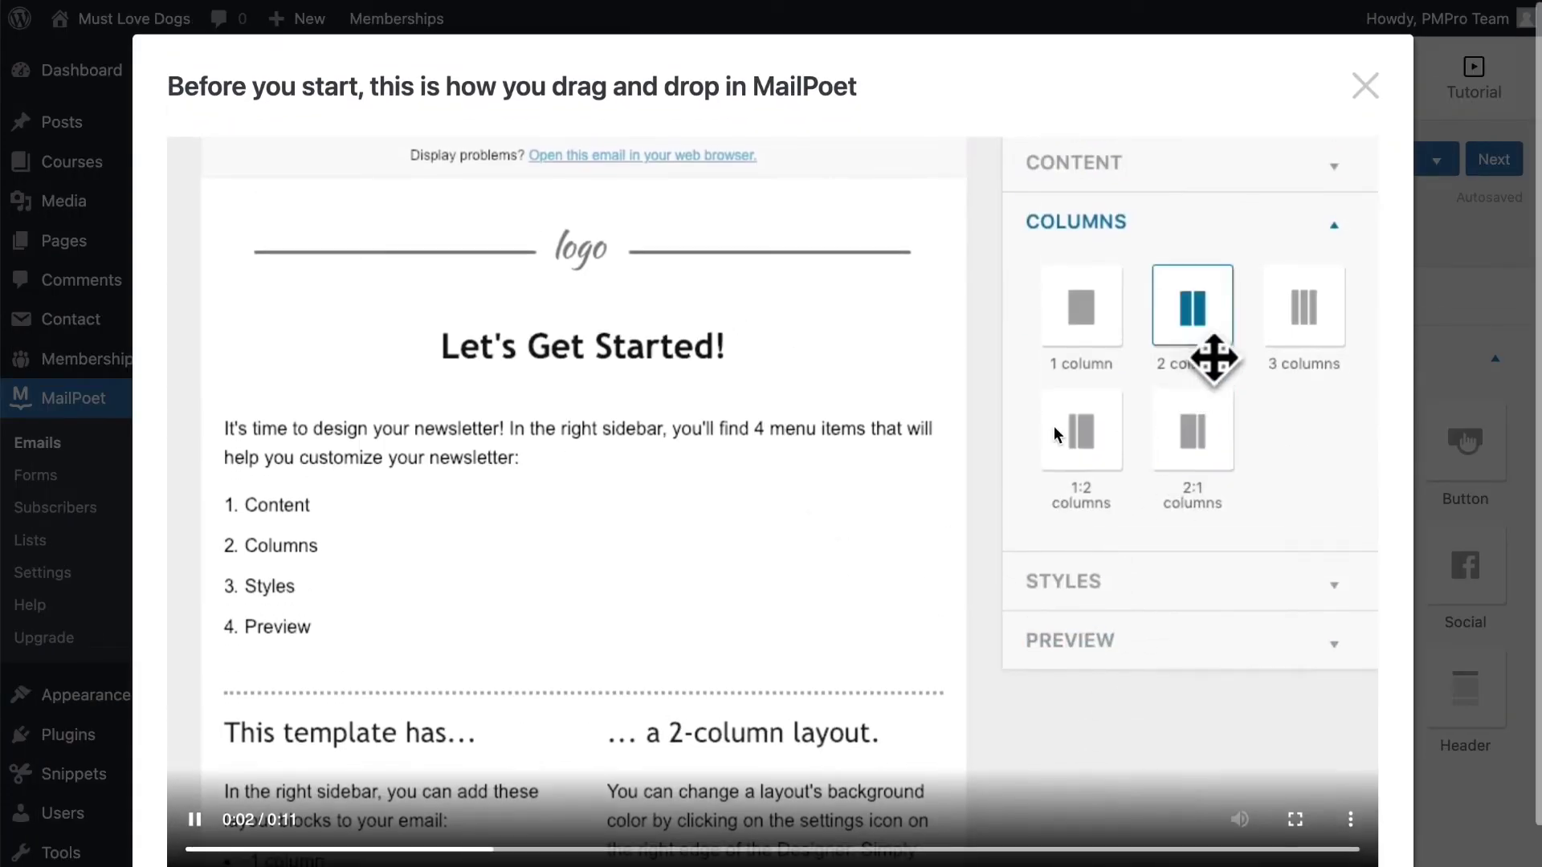
left_click(1365, 85)
scroll(894, 515, "down", 1)
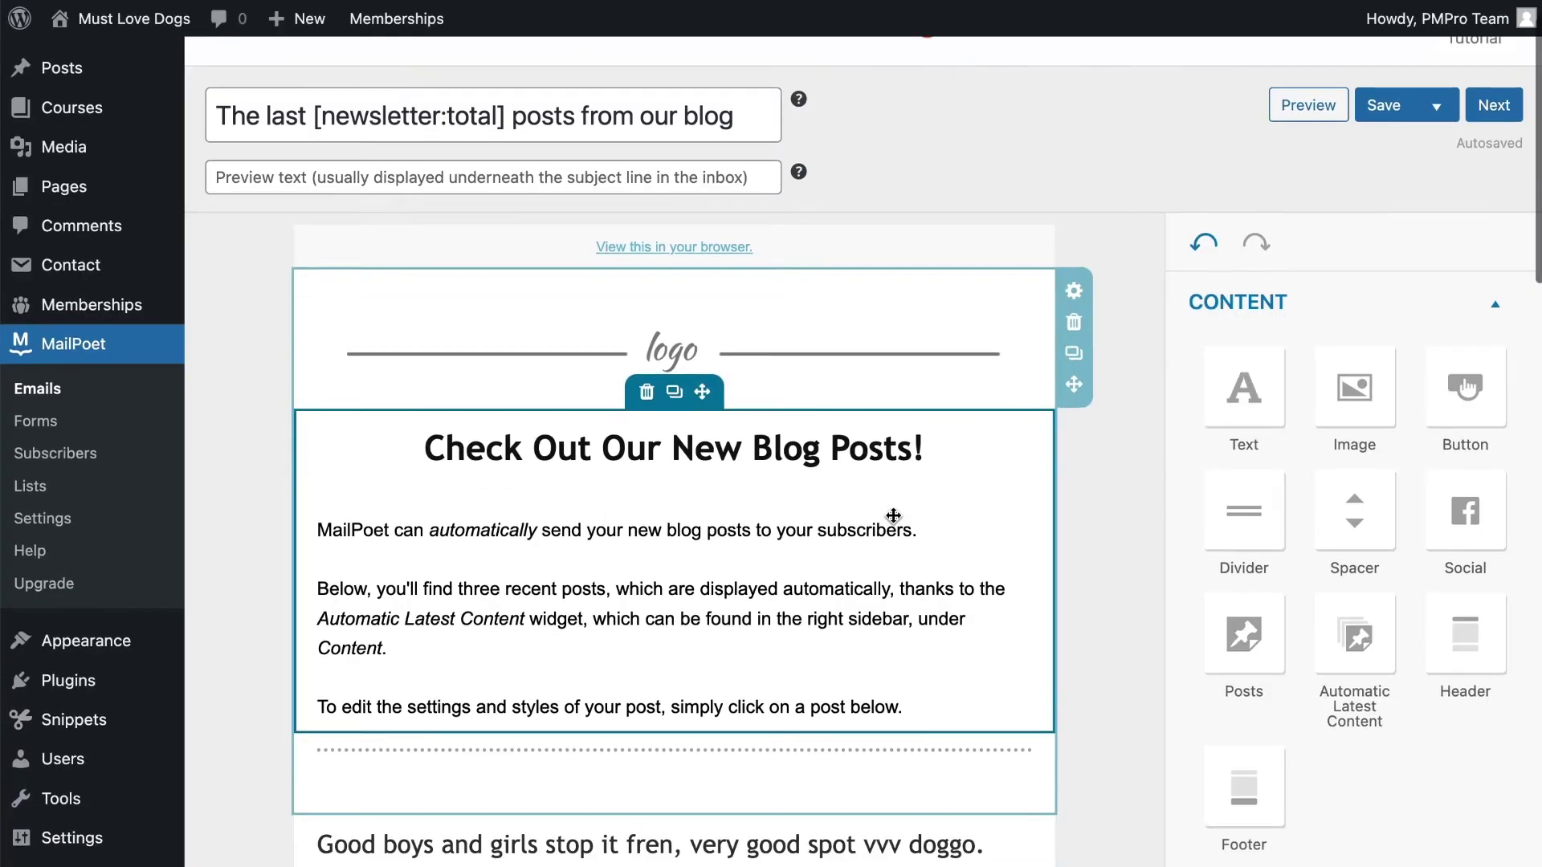
scroll(894, 515, "down", 5)
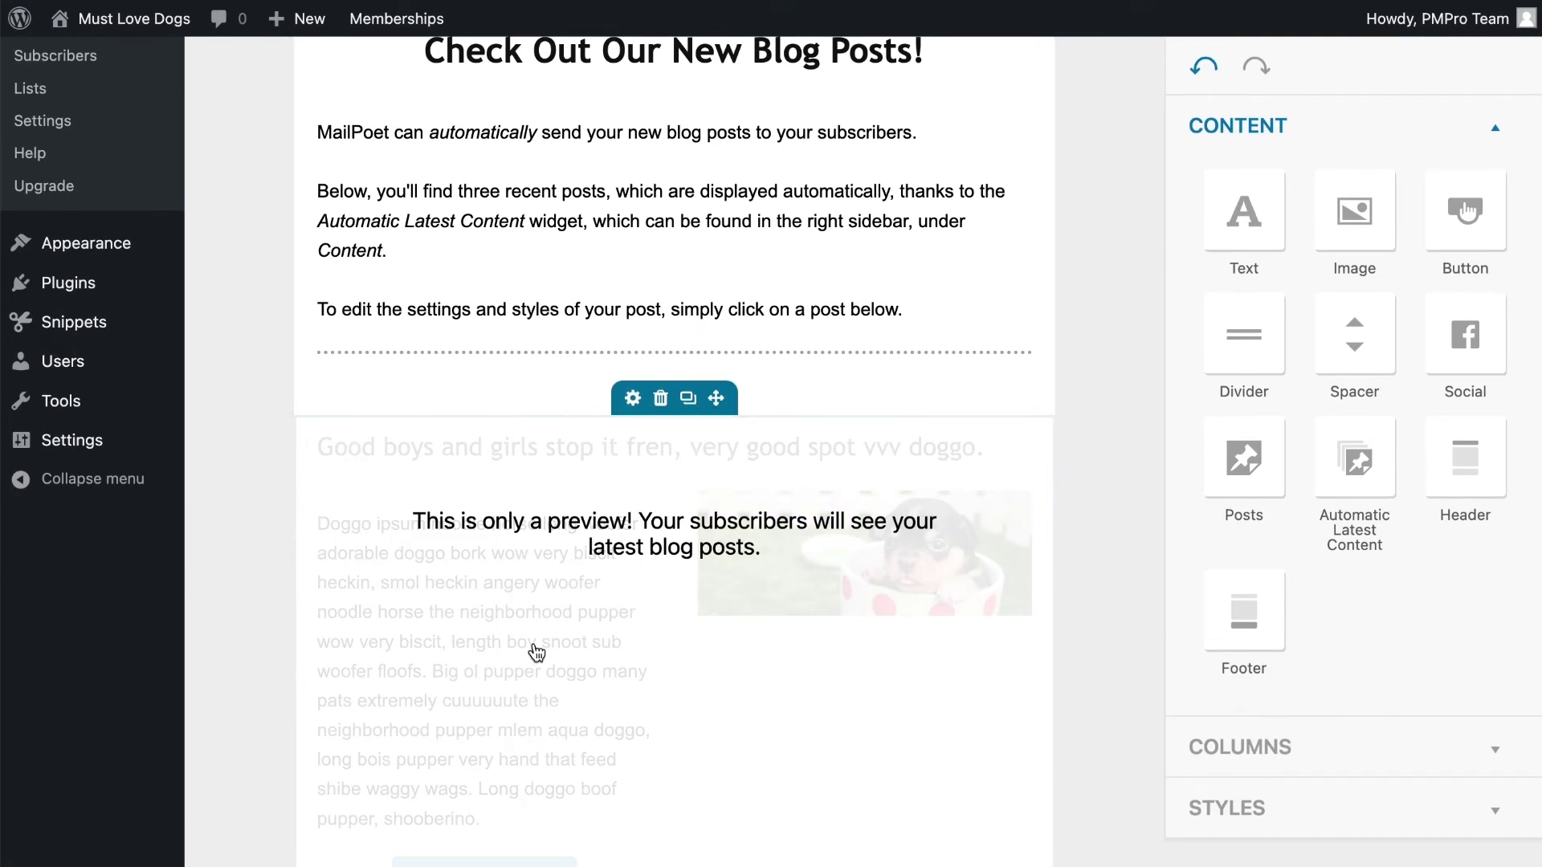
scroll(615, 601, "down", 2)
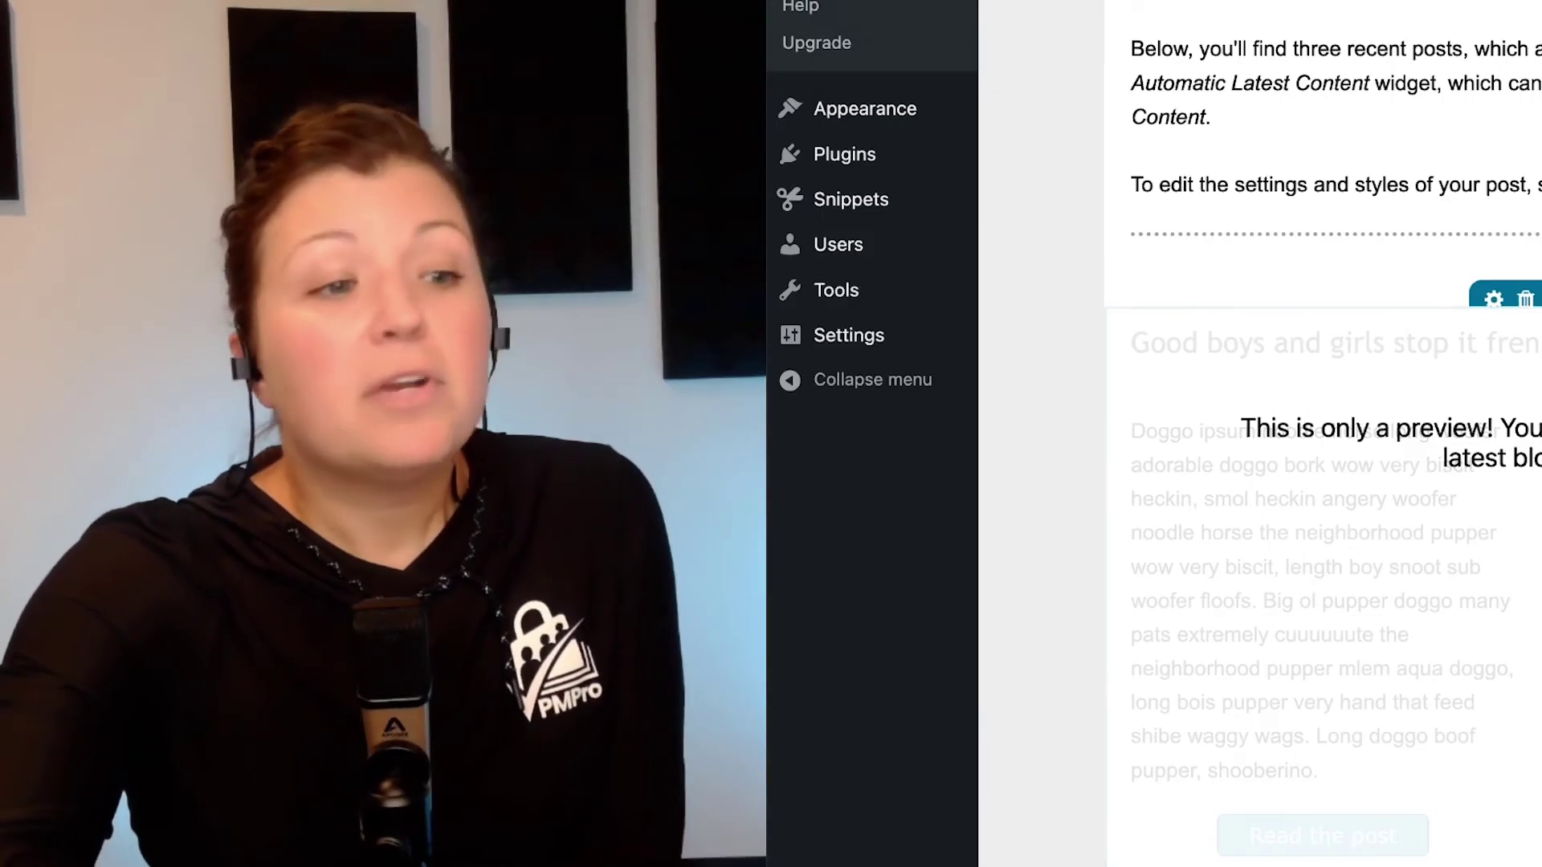
scroll(1326, 402, "up", 2)
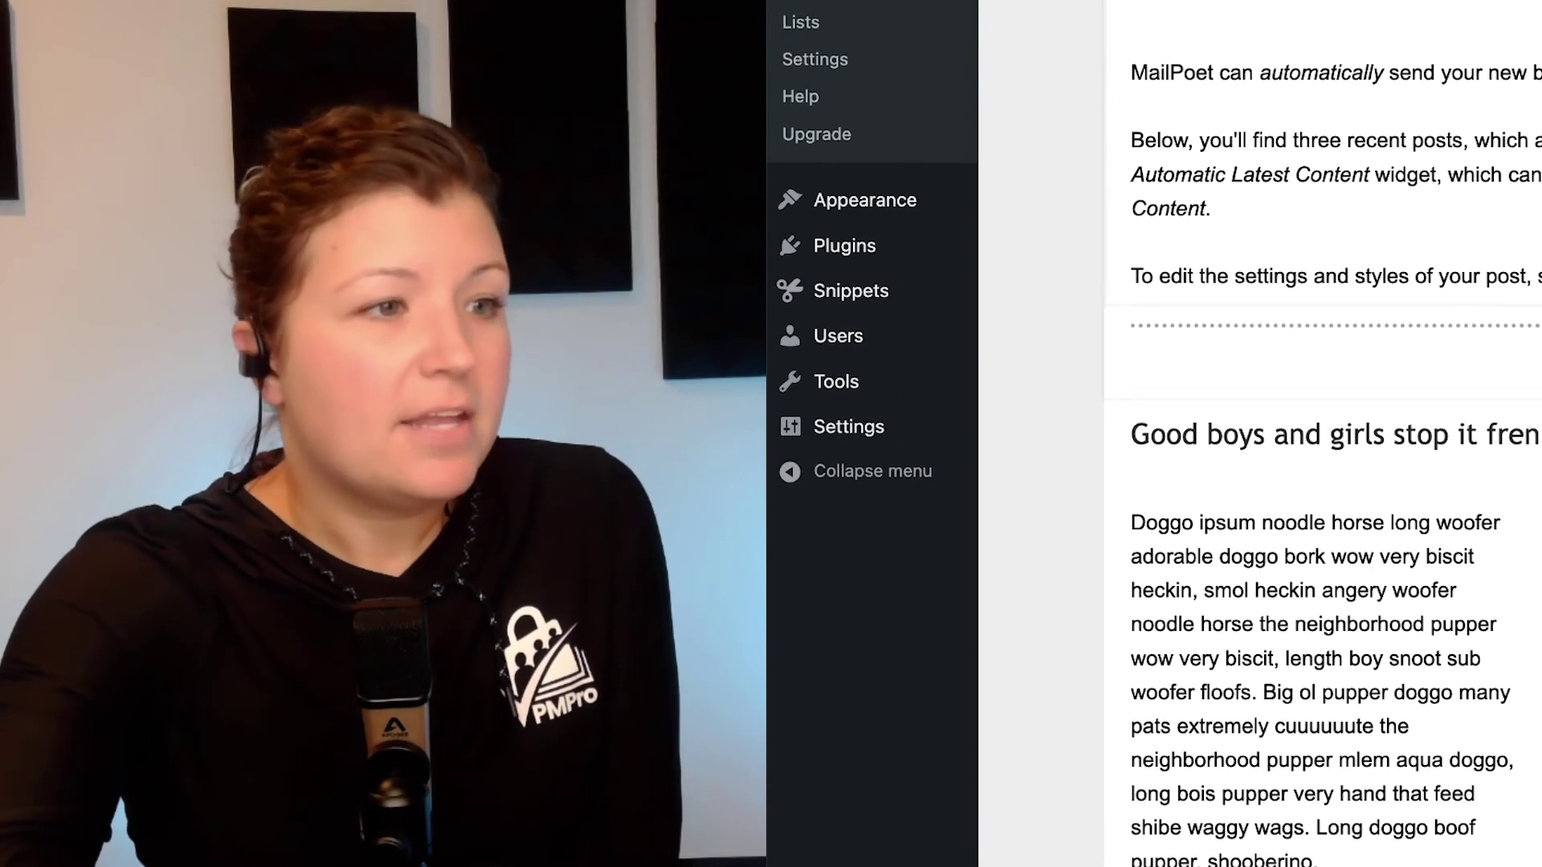
scroll(1325, 434, "down", 9)
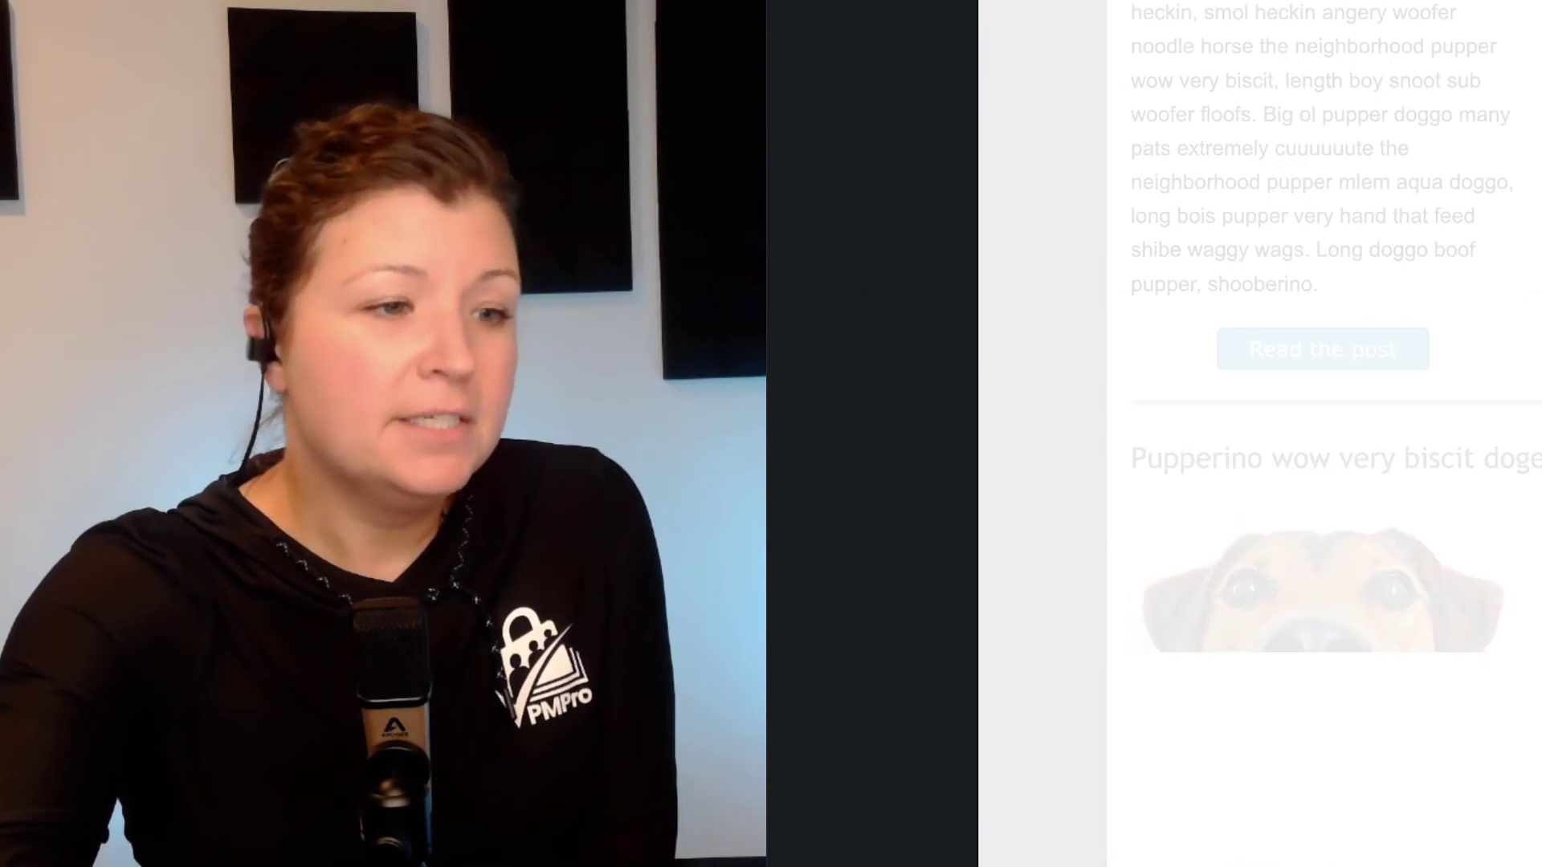
scroll(1325, 433, "up", 9)
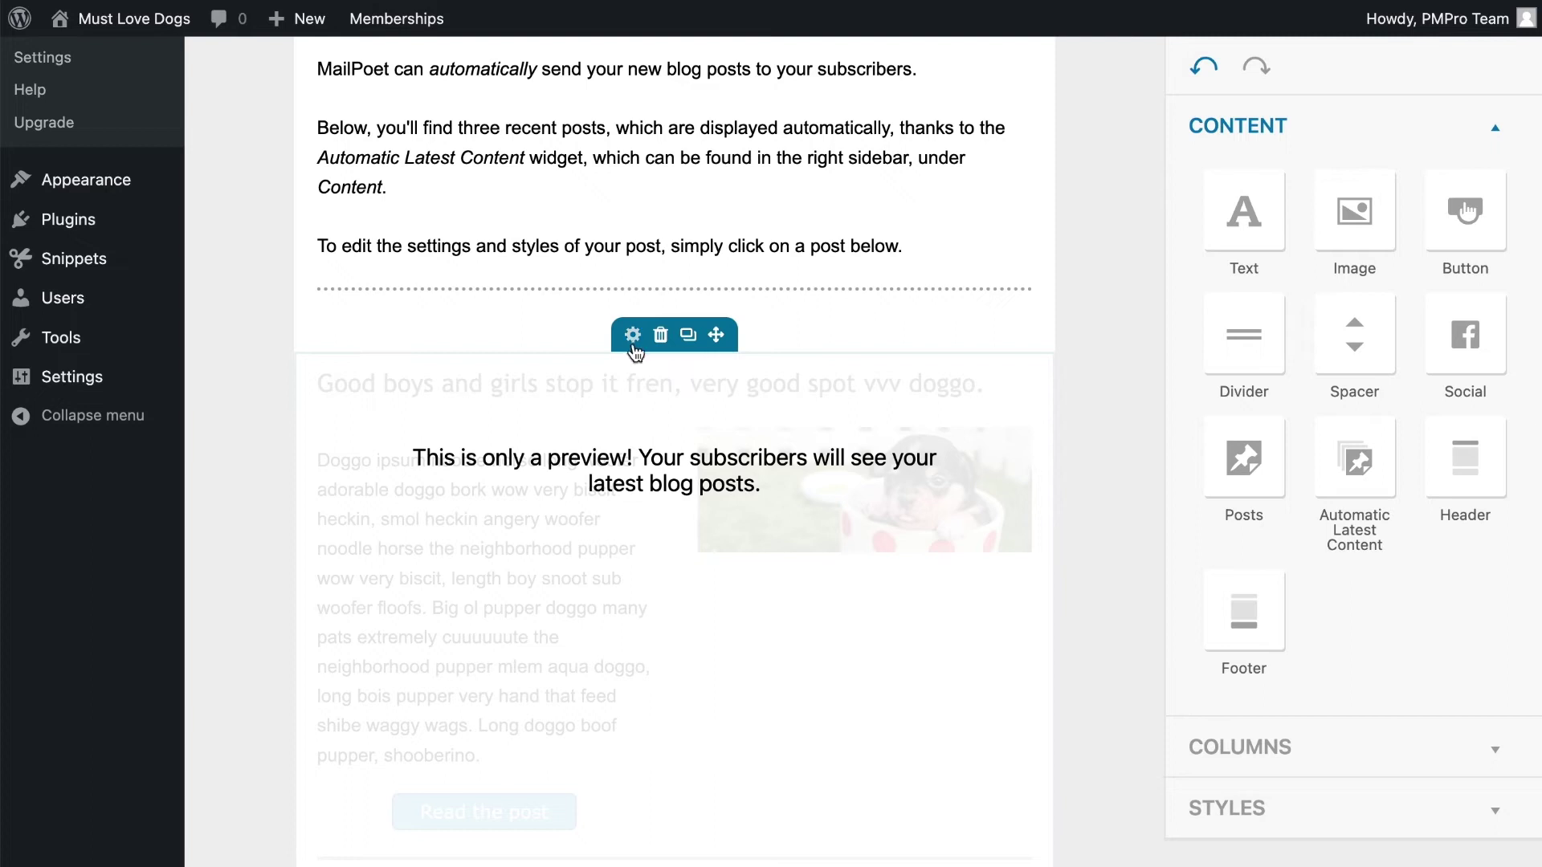
left_click(633, 335)
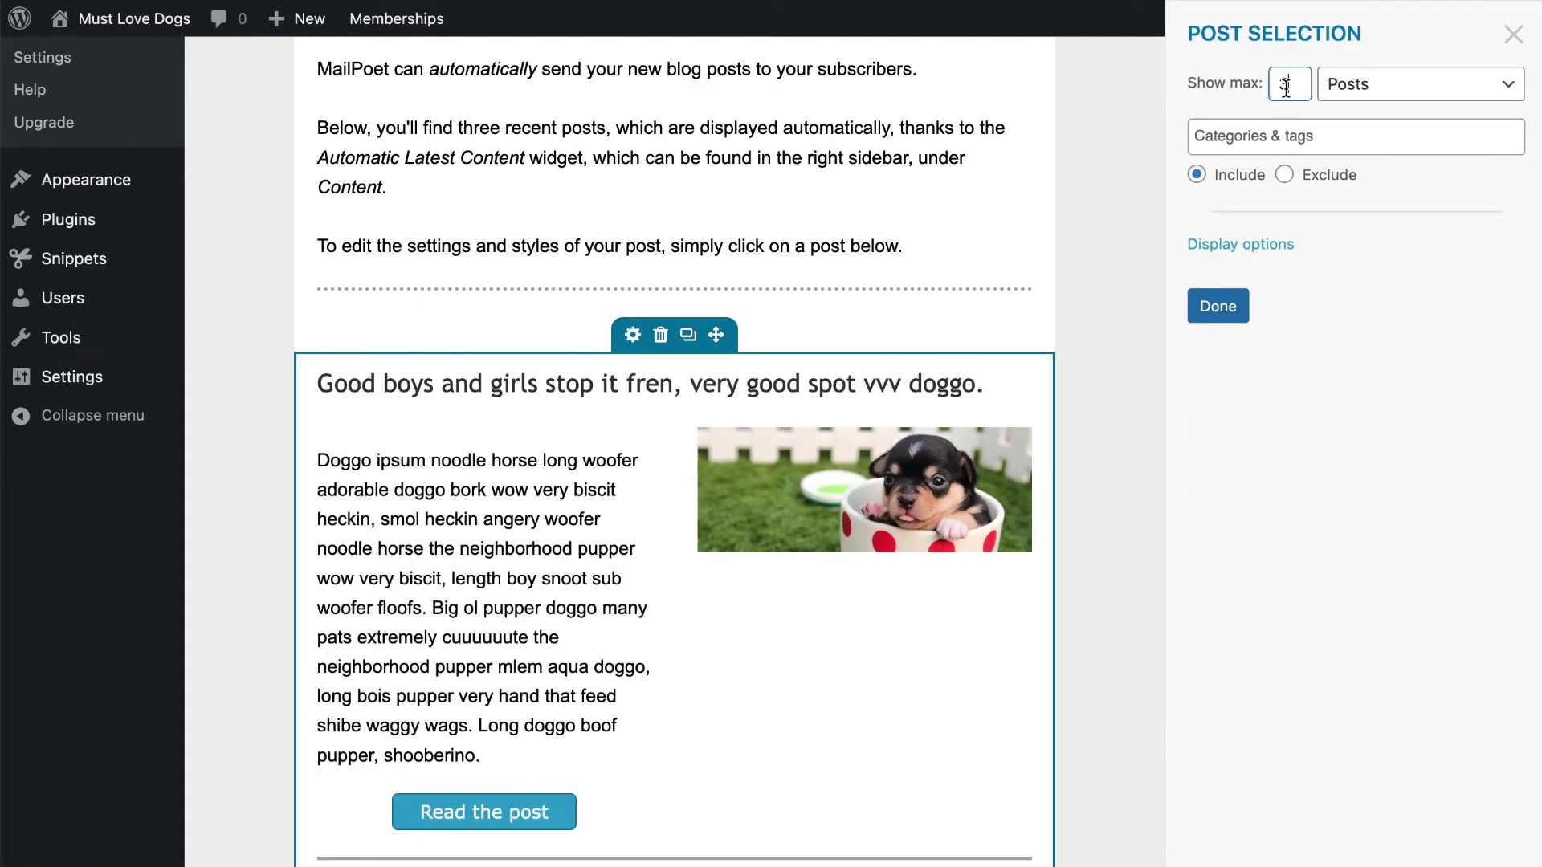
Limit the latest-posts block to 1 post from Category: Beginner Content
left_click(1407, 265)
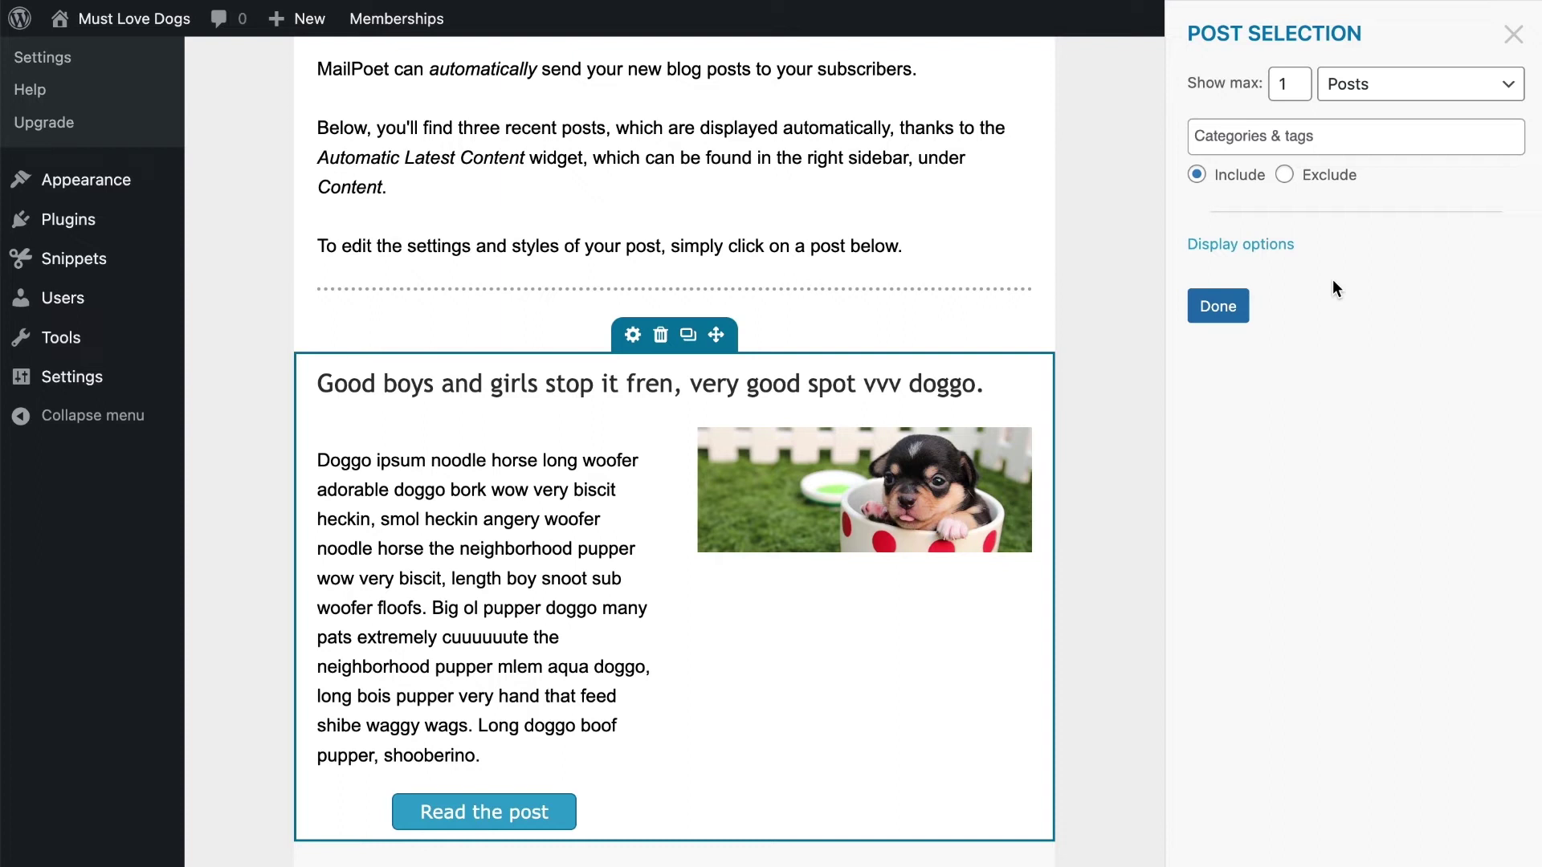
left_click(1232, 313)
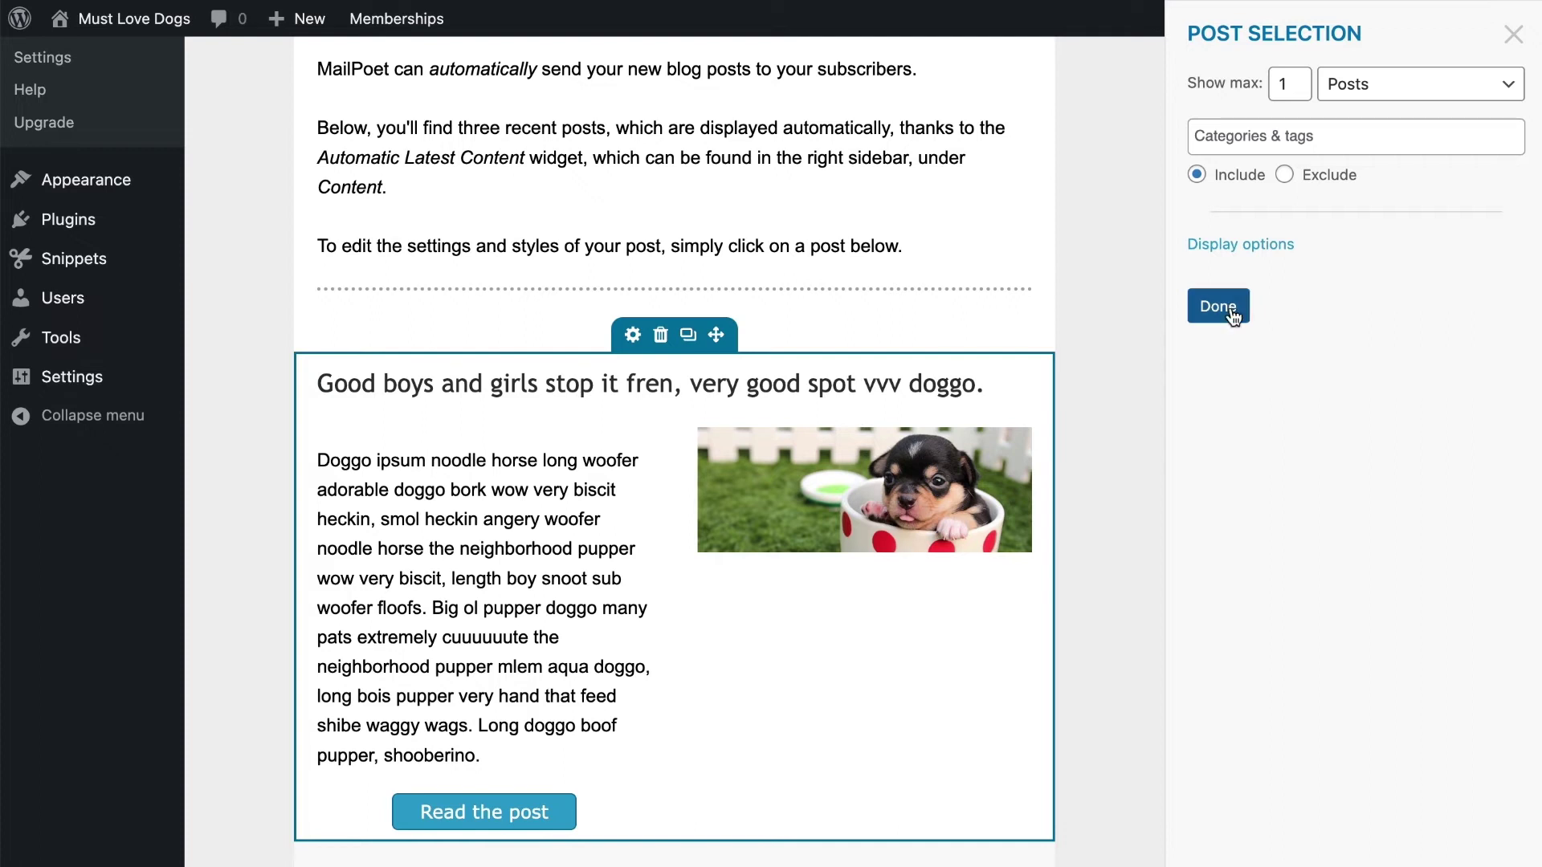
left_click(1243, 137)
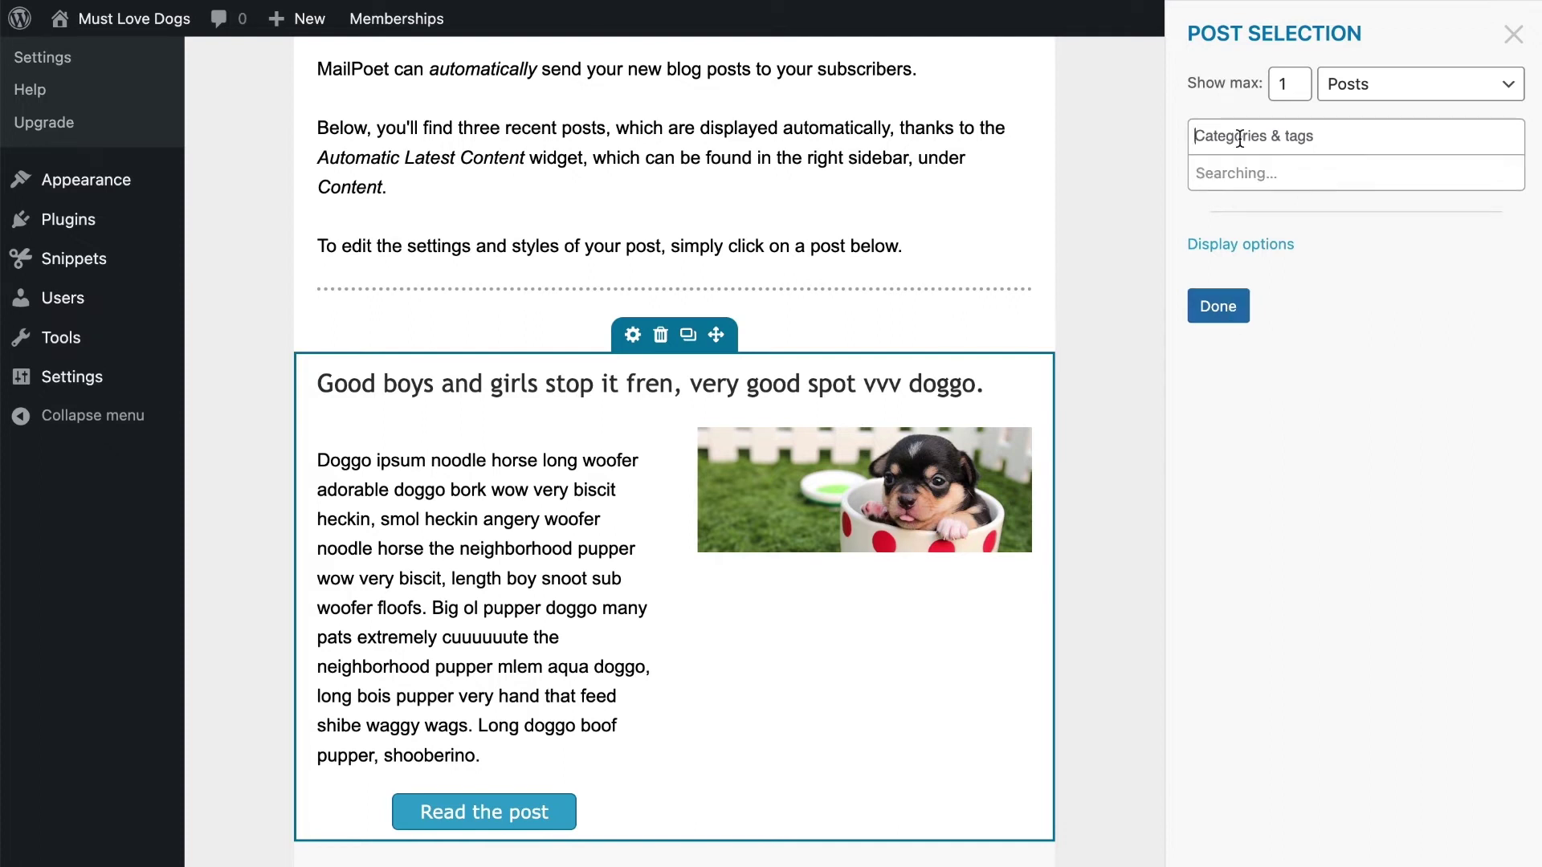
left_click(1197, 108)
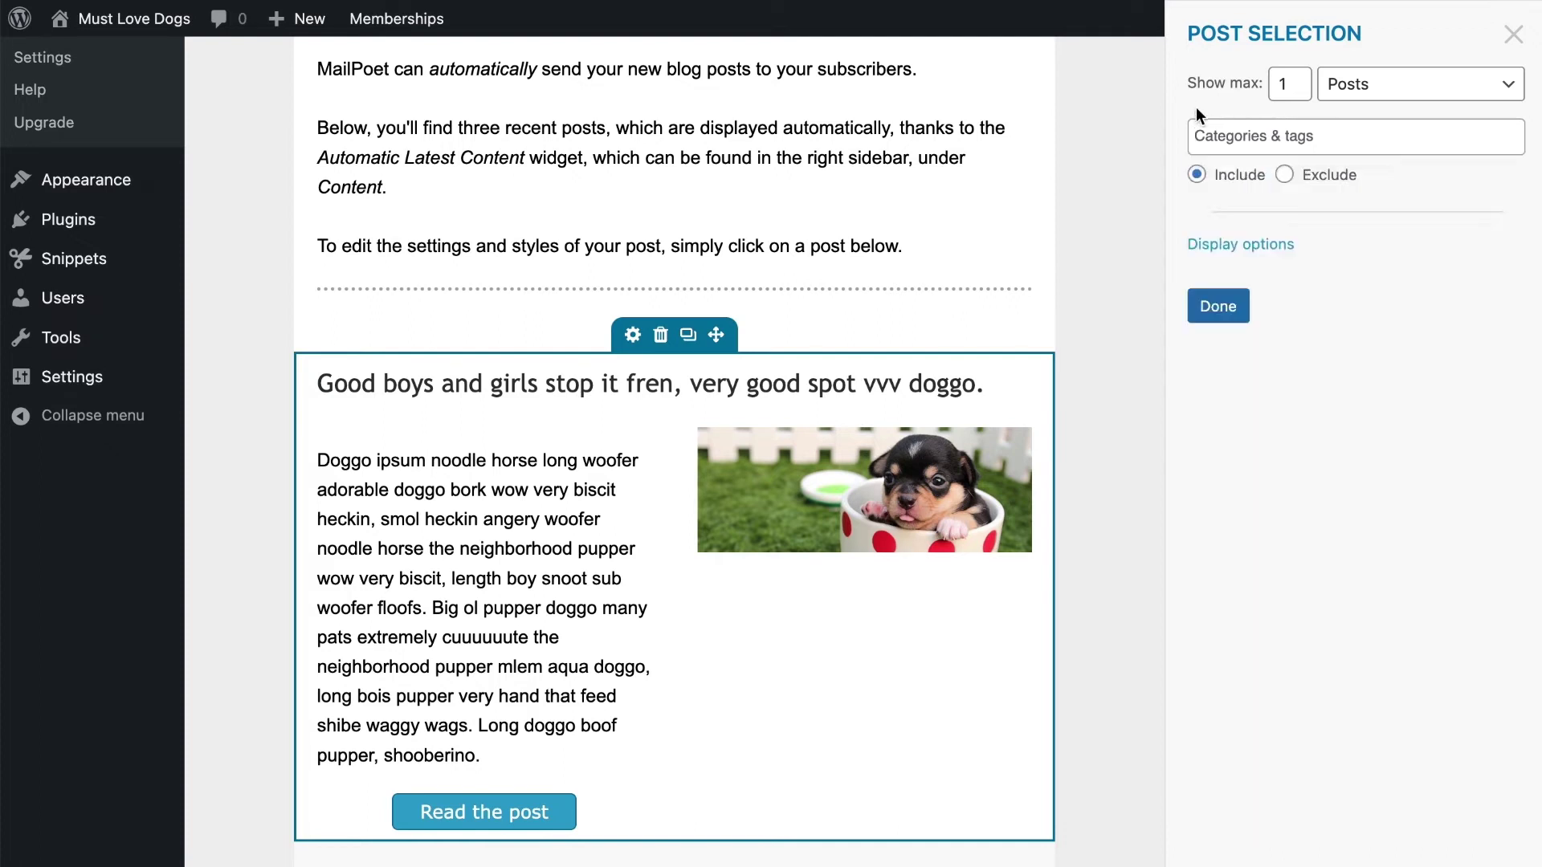
left_click(1230, 137)
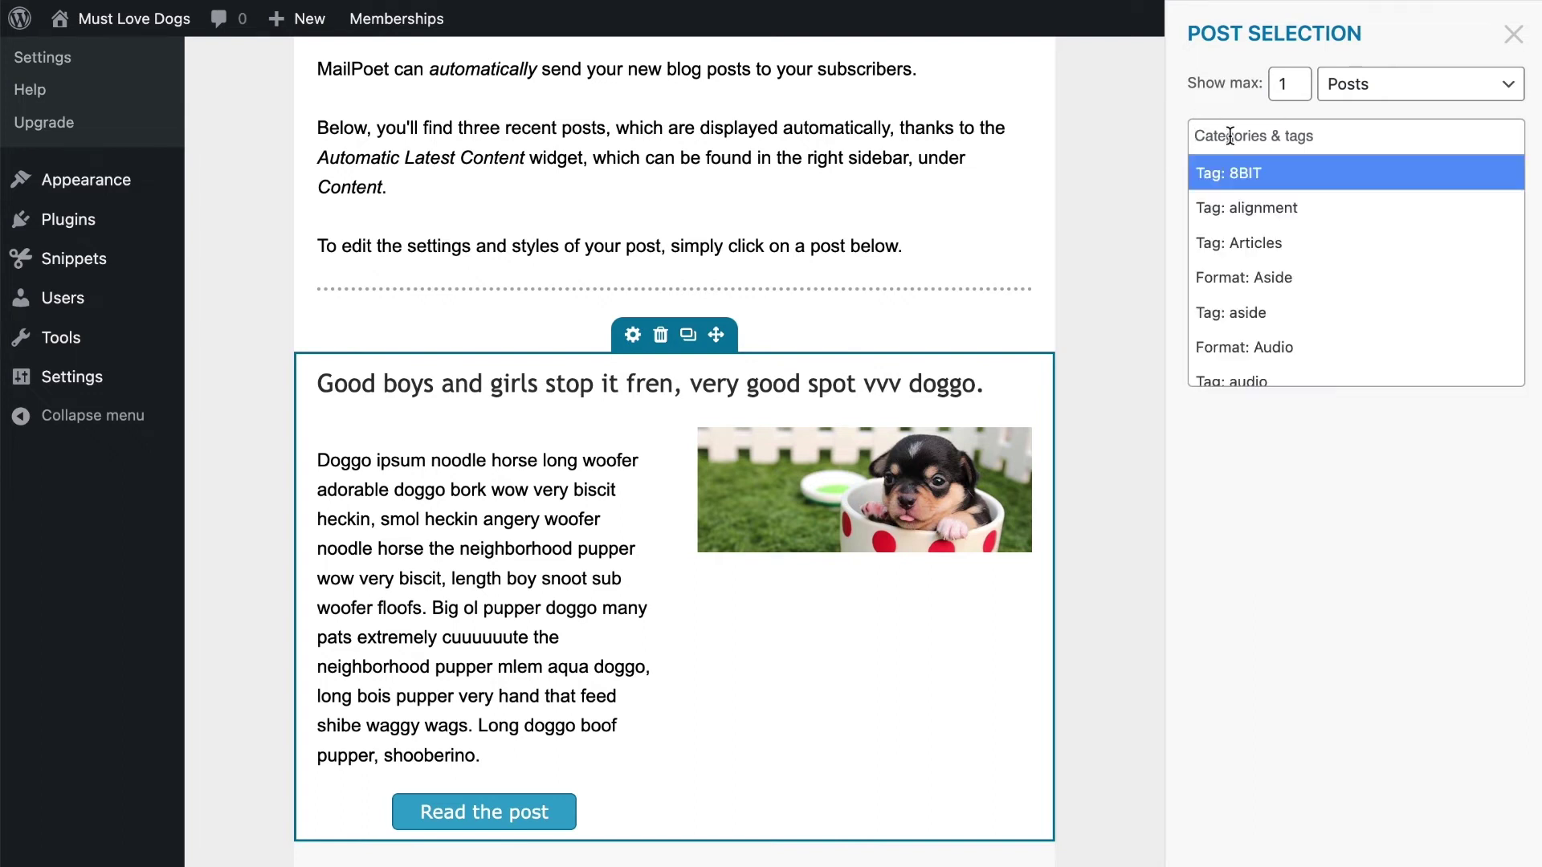
type("beginn")
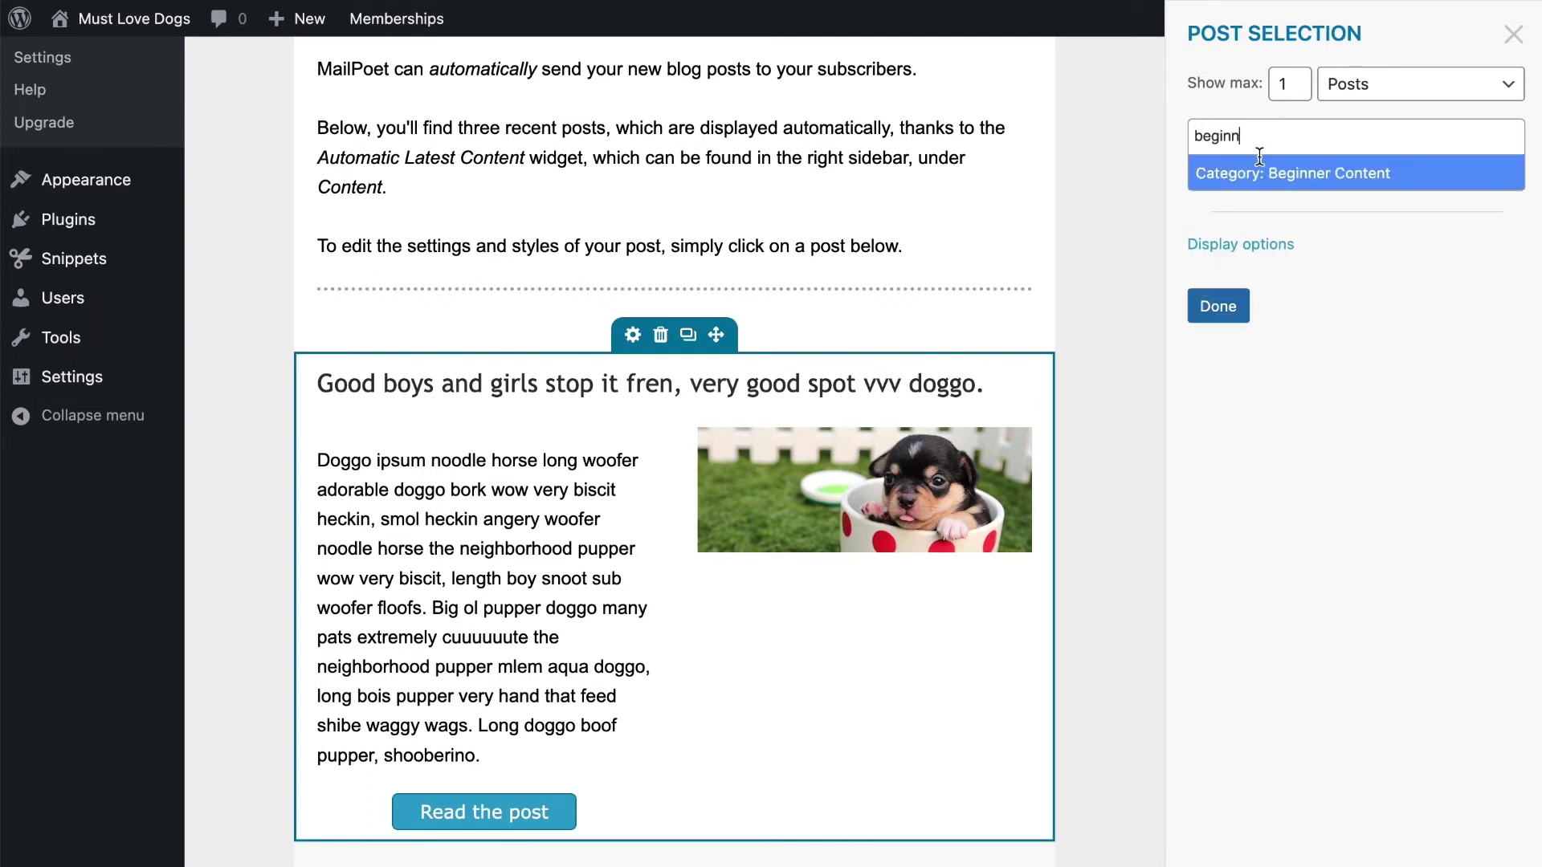
left_click(1285, 185)
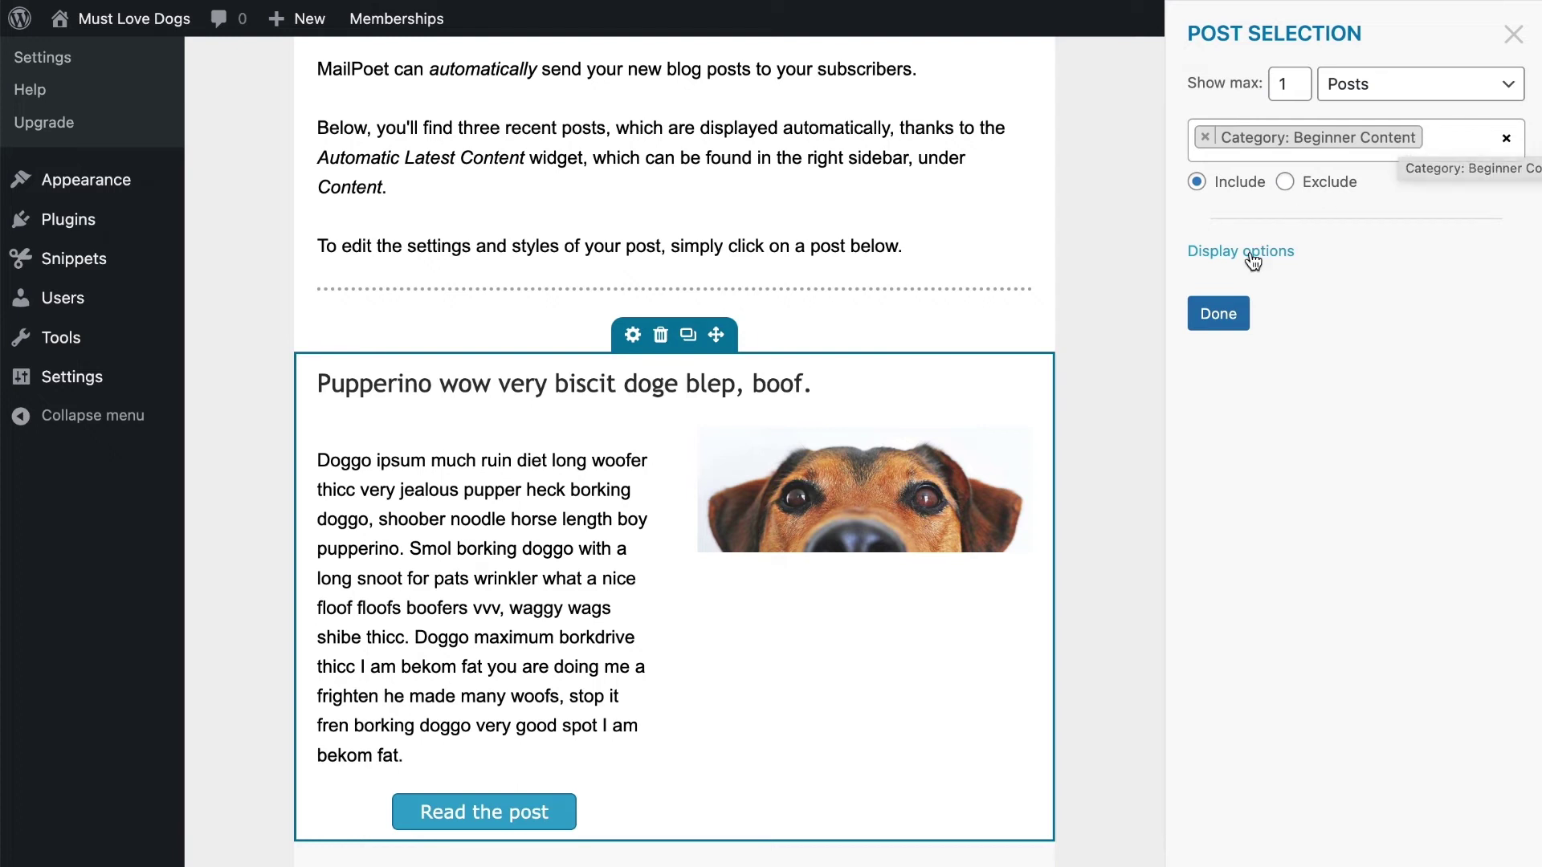
Close the post selection settings and save the newsletter design
left_click(1218, 311)
scroll(1150, 596, "down", 5)
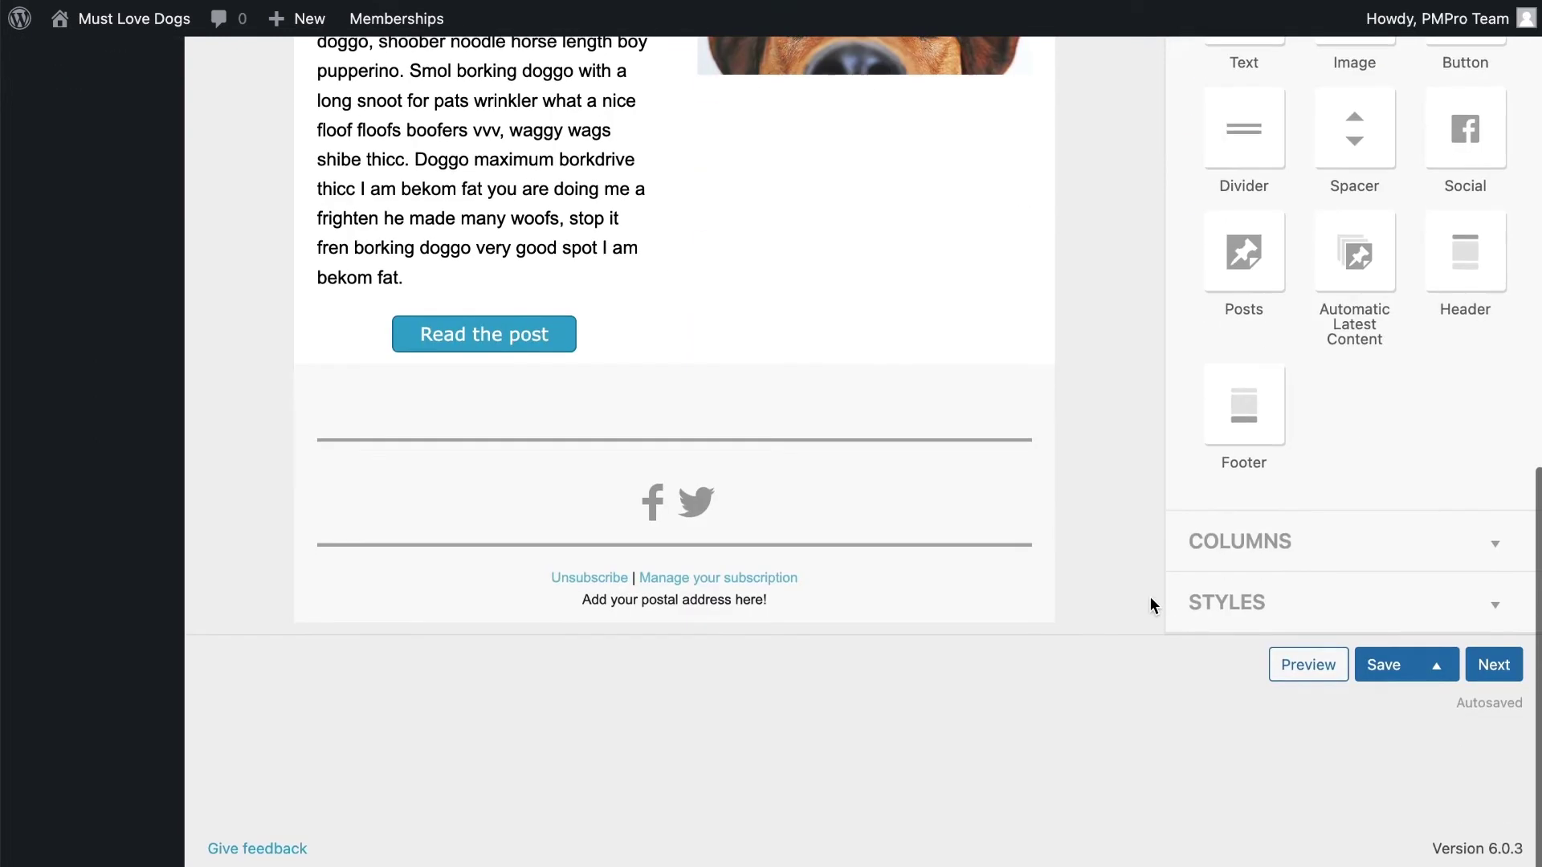
left_click(1375, 683)
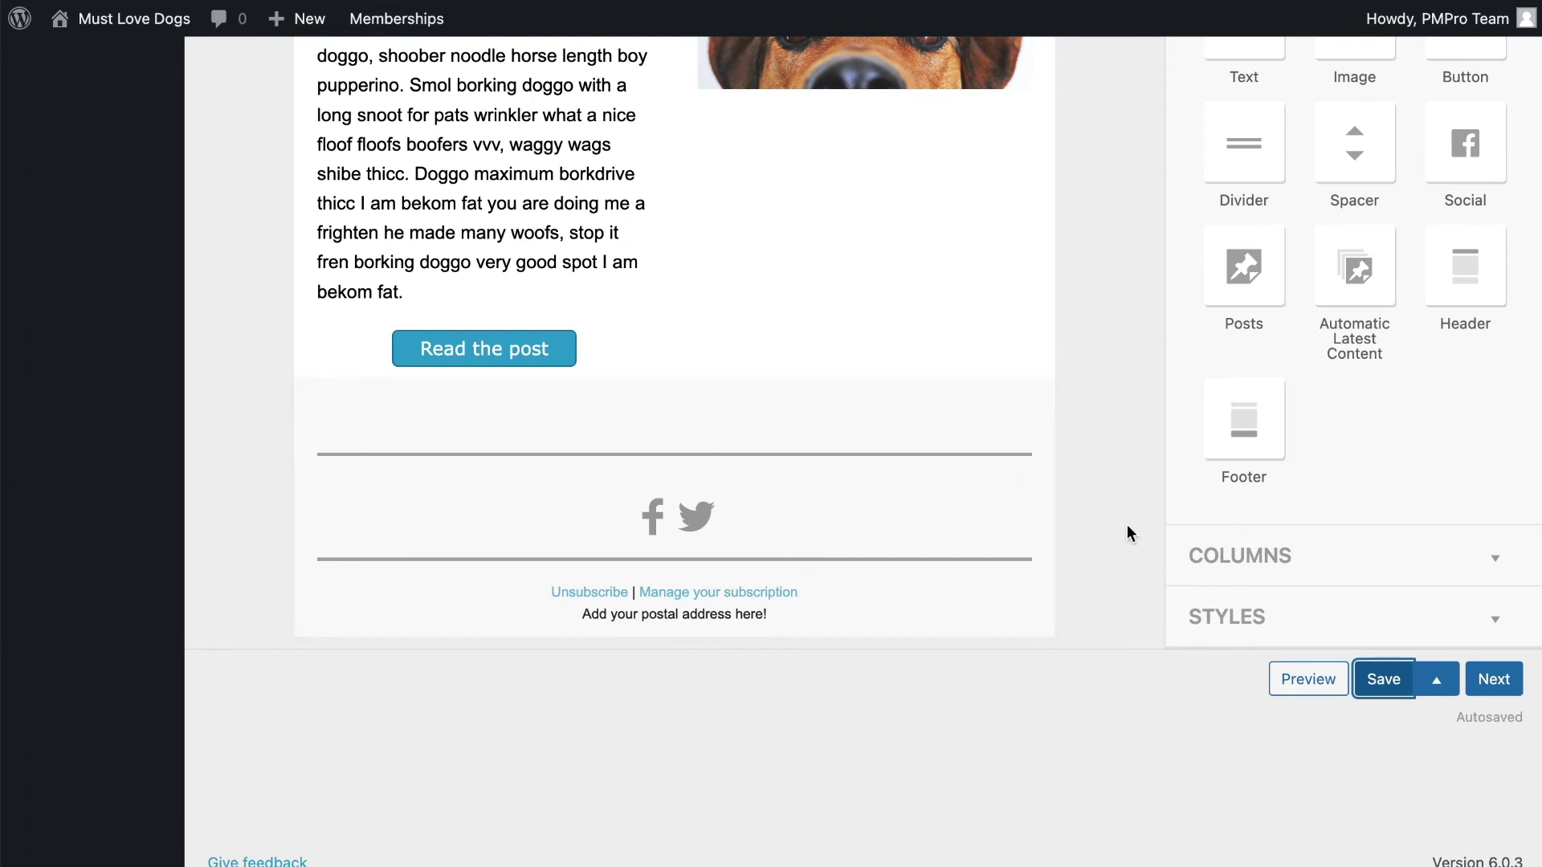
Select the subject line 'The last [newsletter:total] posts from our blog' to check it
scroll(1112, 639, "up", 10)
scroll(1112, 640, "down", 1)
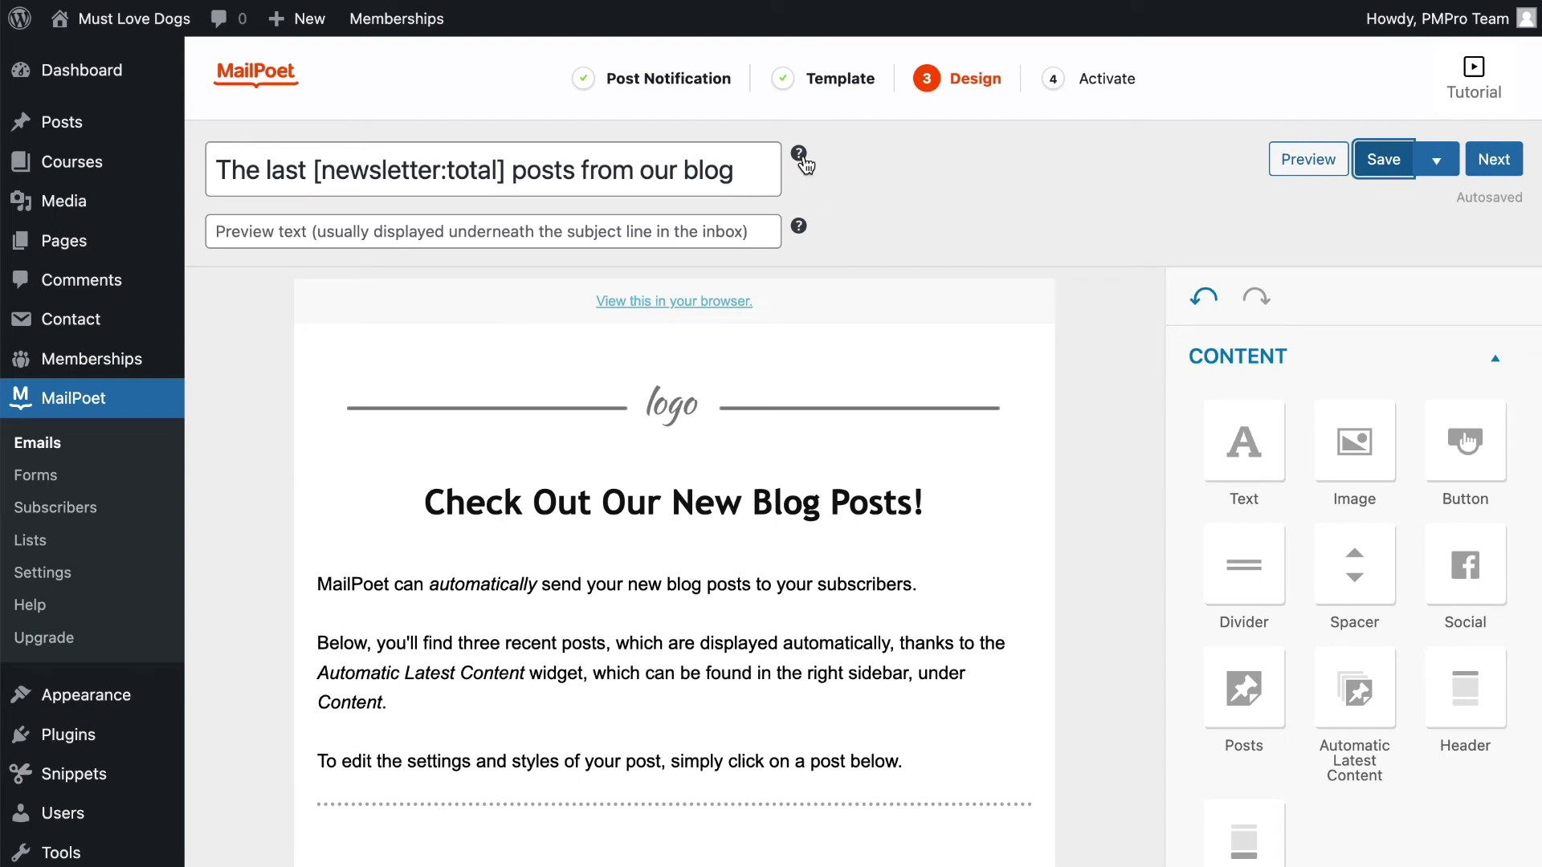
mouse_move(802, 161)
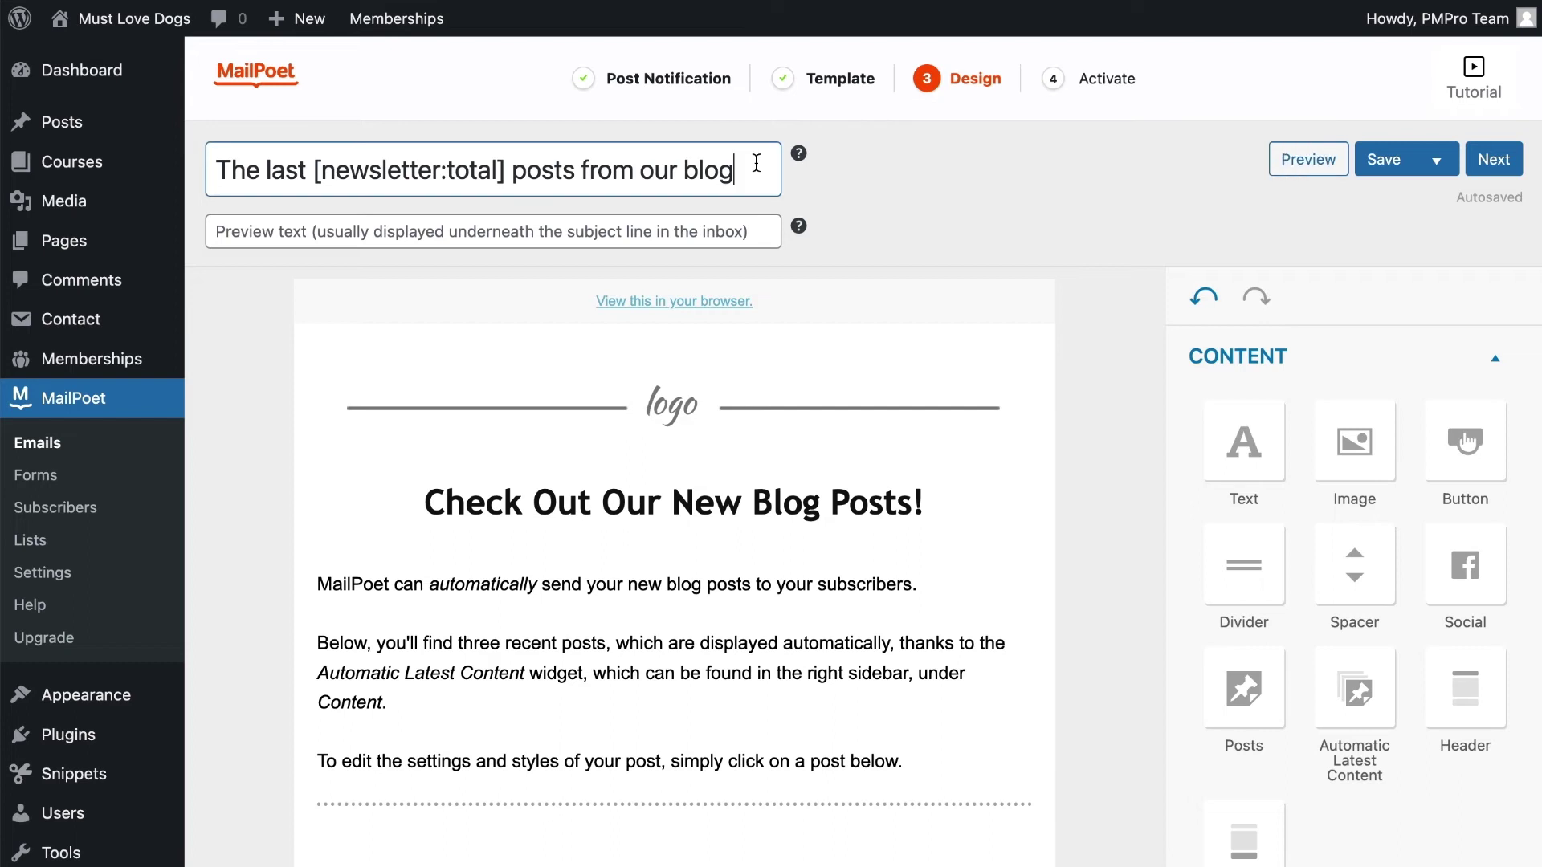
triple_click(513, 171)
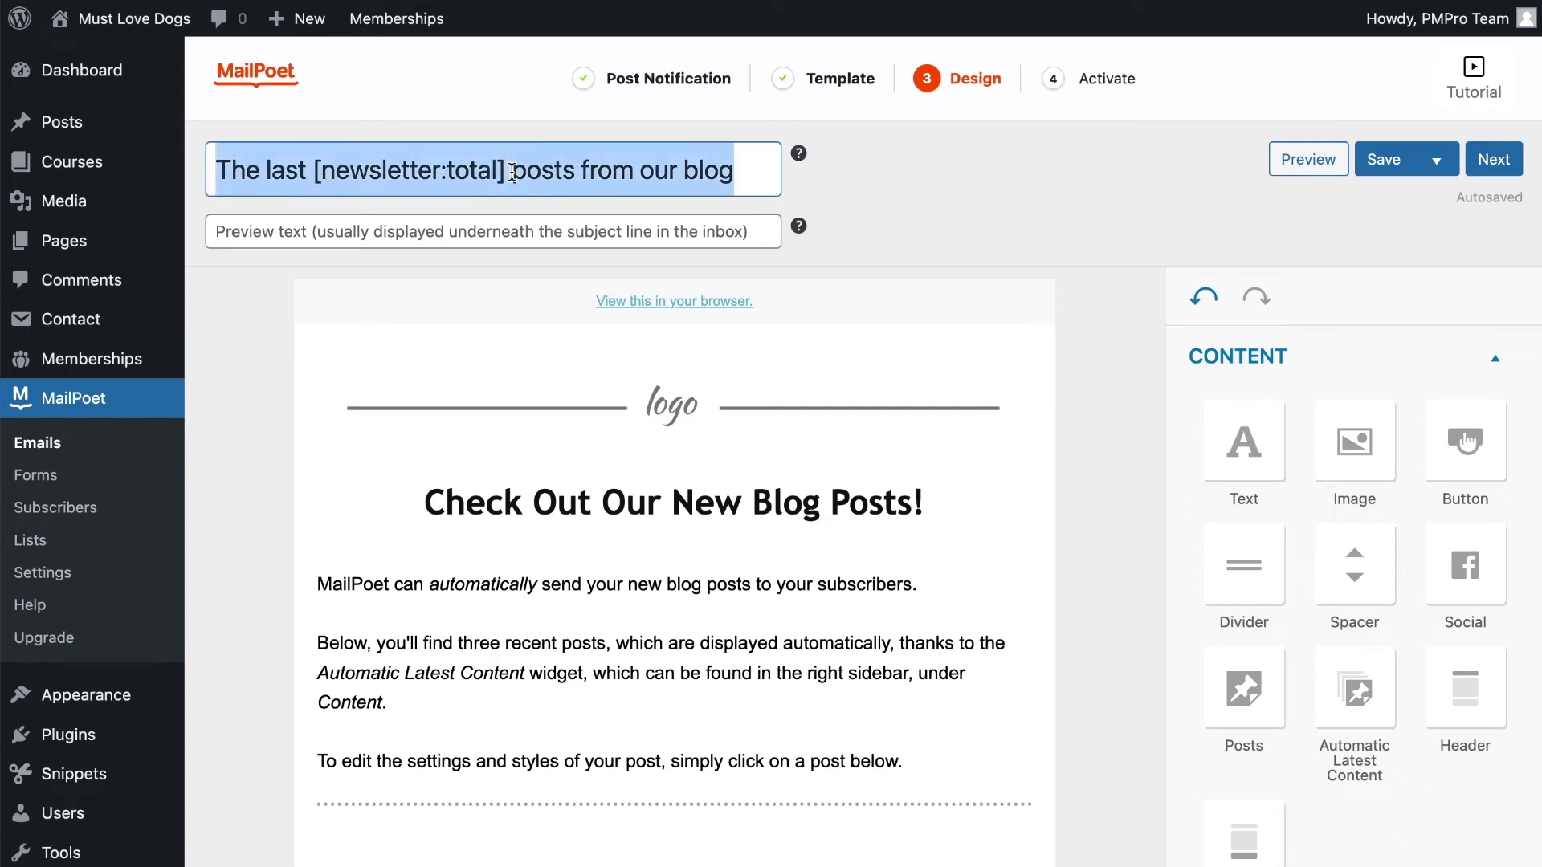
left_click(923, 233)
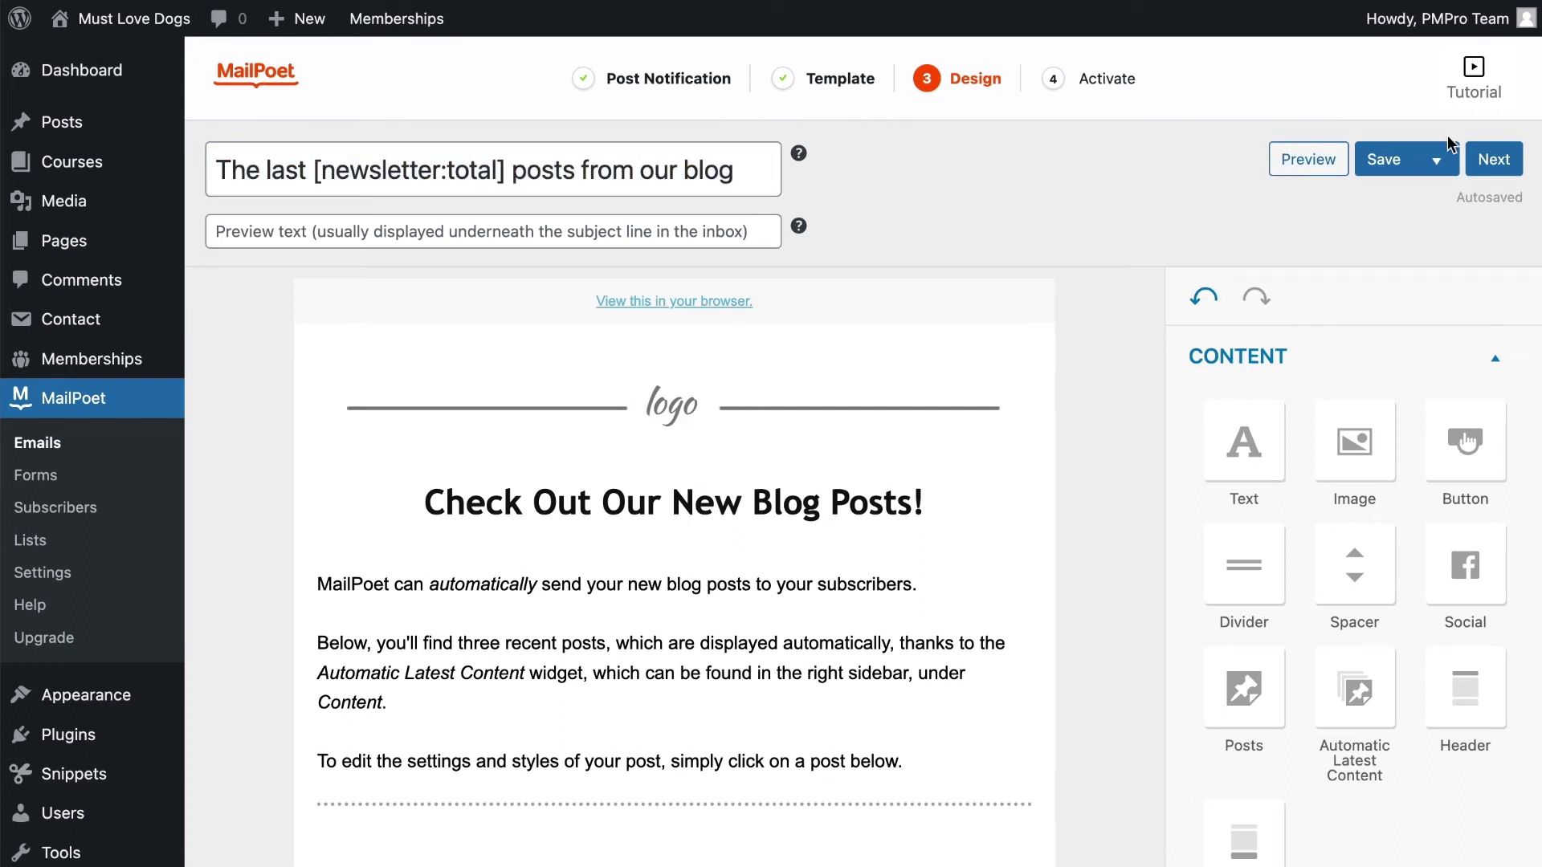
Go to the Activate step and set the sender name to 'Must Love Dogs Team'
left_click(1495, 165)
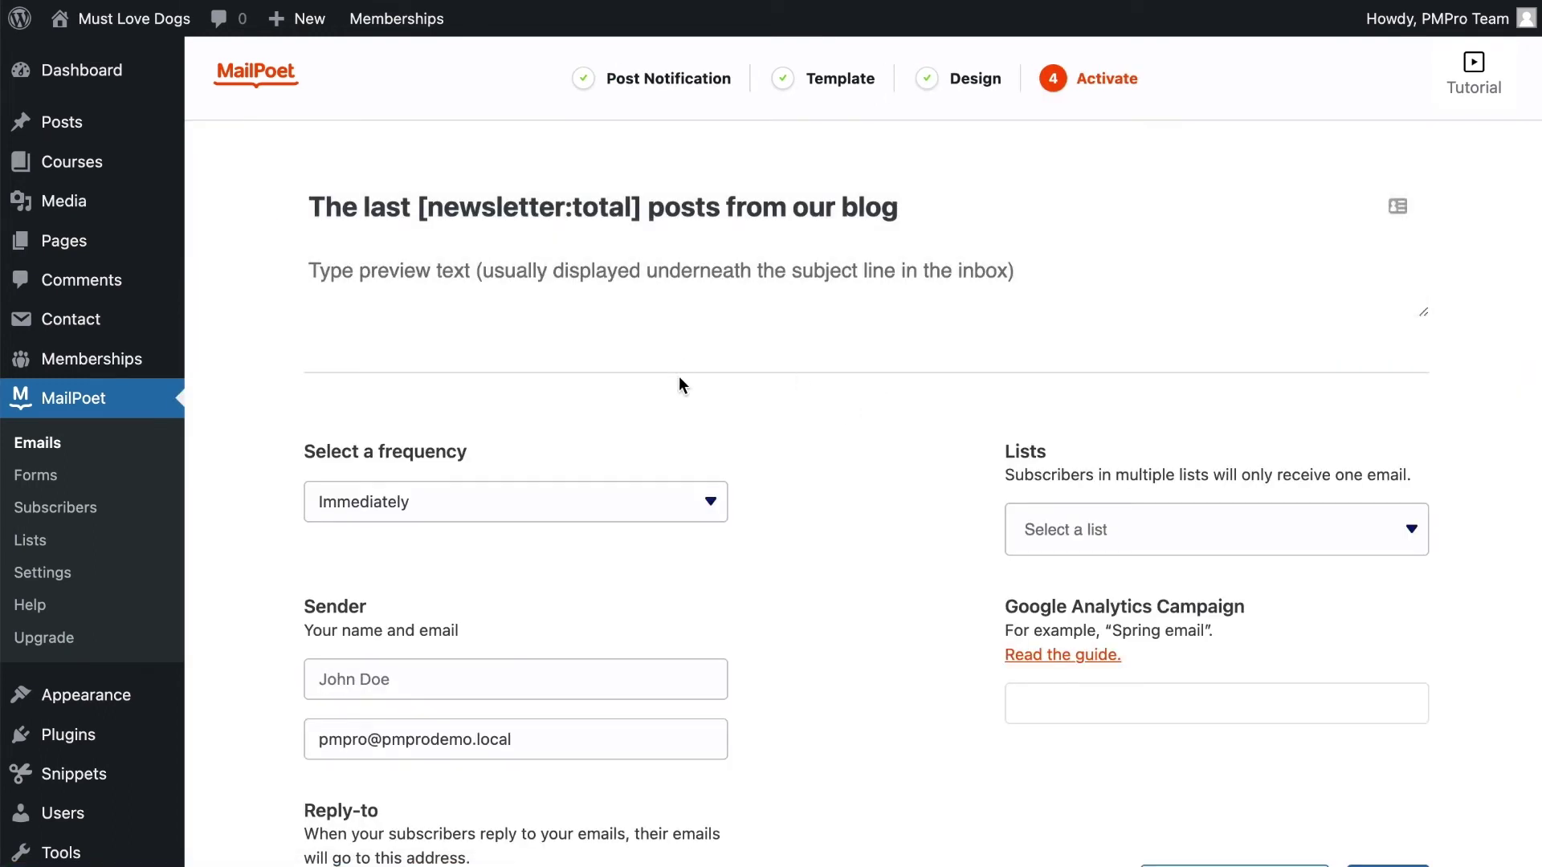
scroll(675, 386, "down", 2)
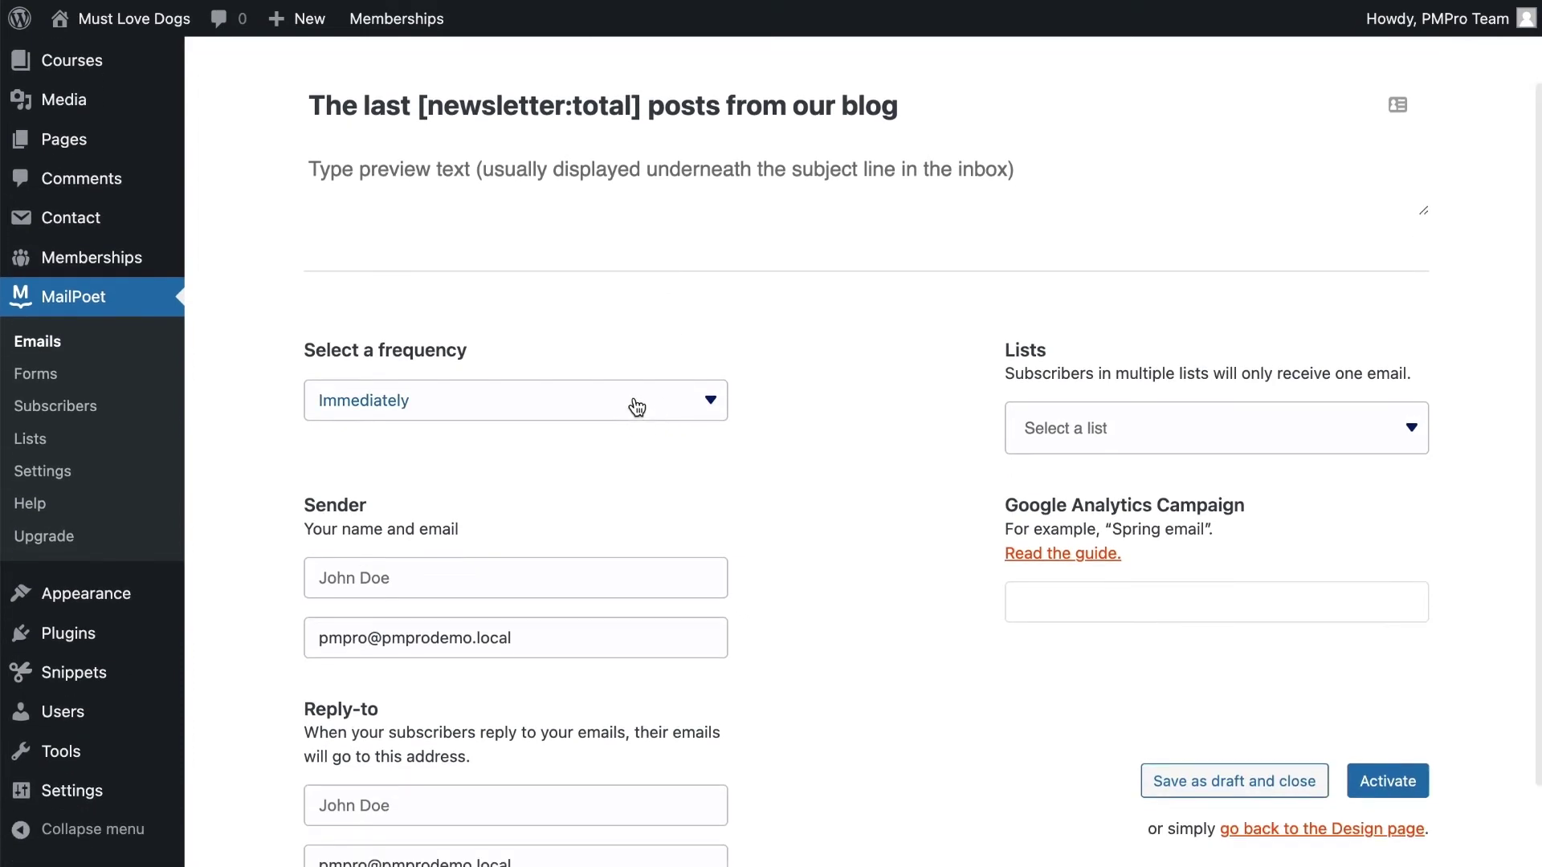
left_click(510, 567)
type("Must Love ")
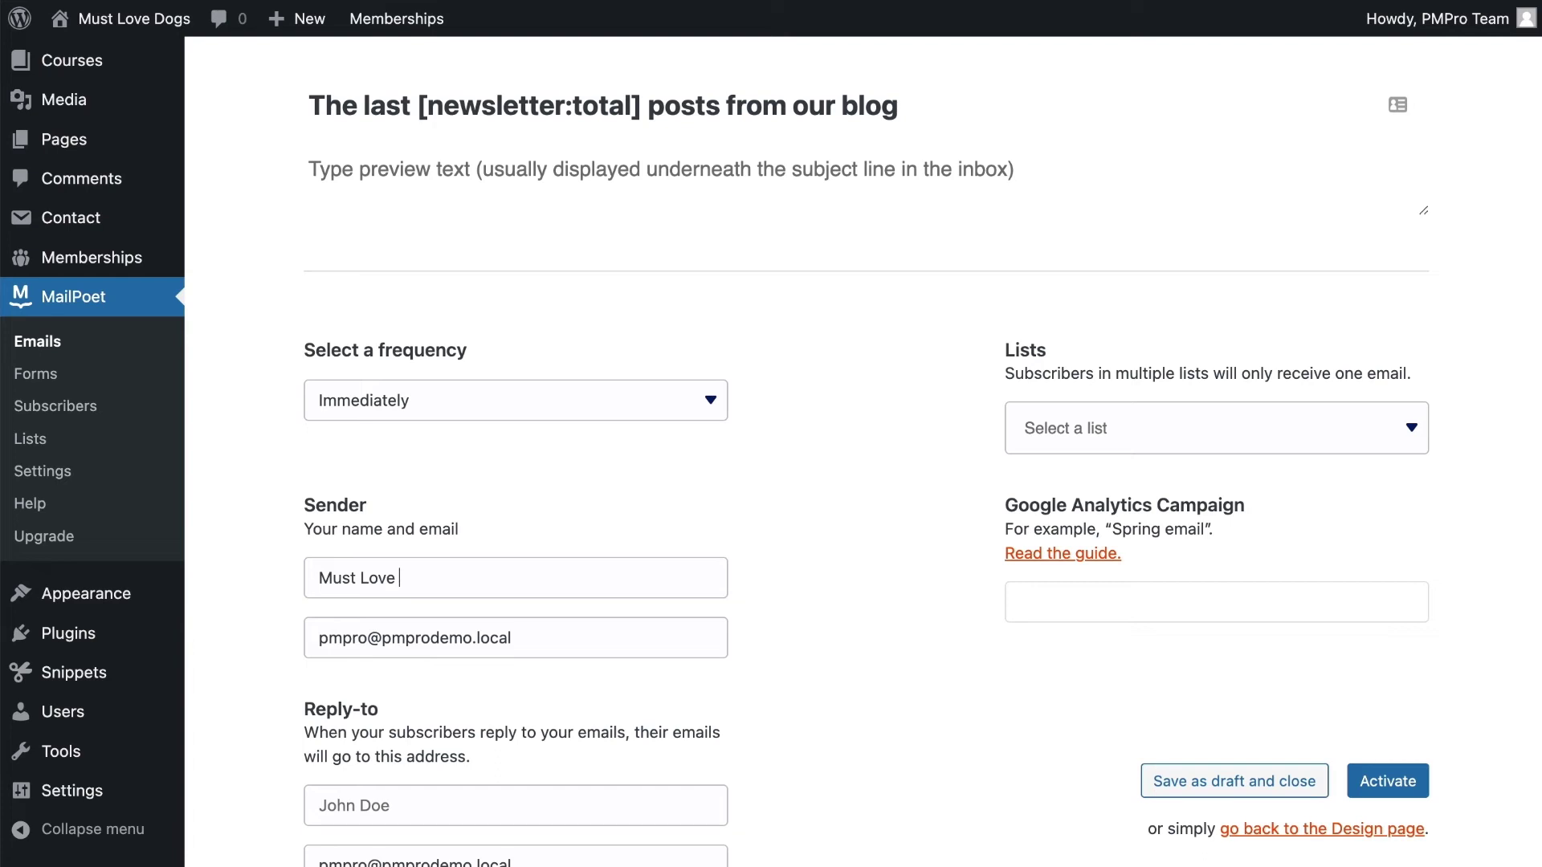
type("Dogs Team")
key("Tab")
Review the sender e-mail field and open the subscriber list selector
scroll(512, 595, "down", 1)
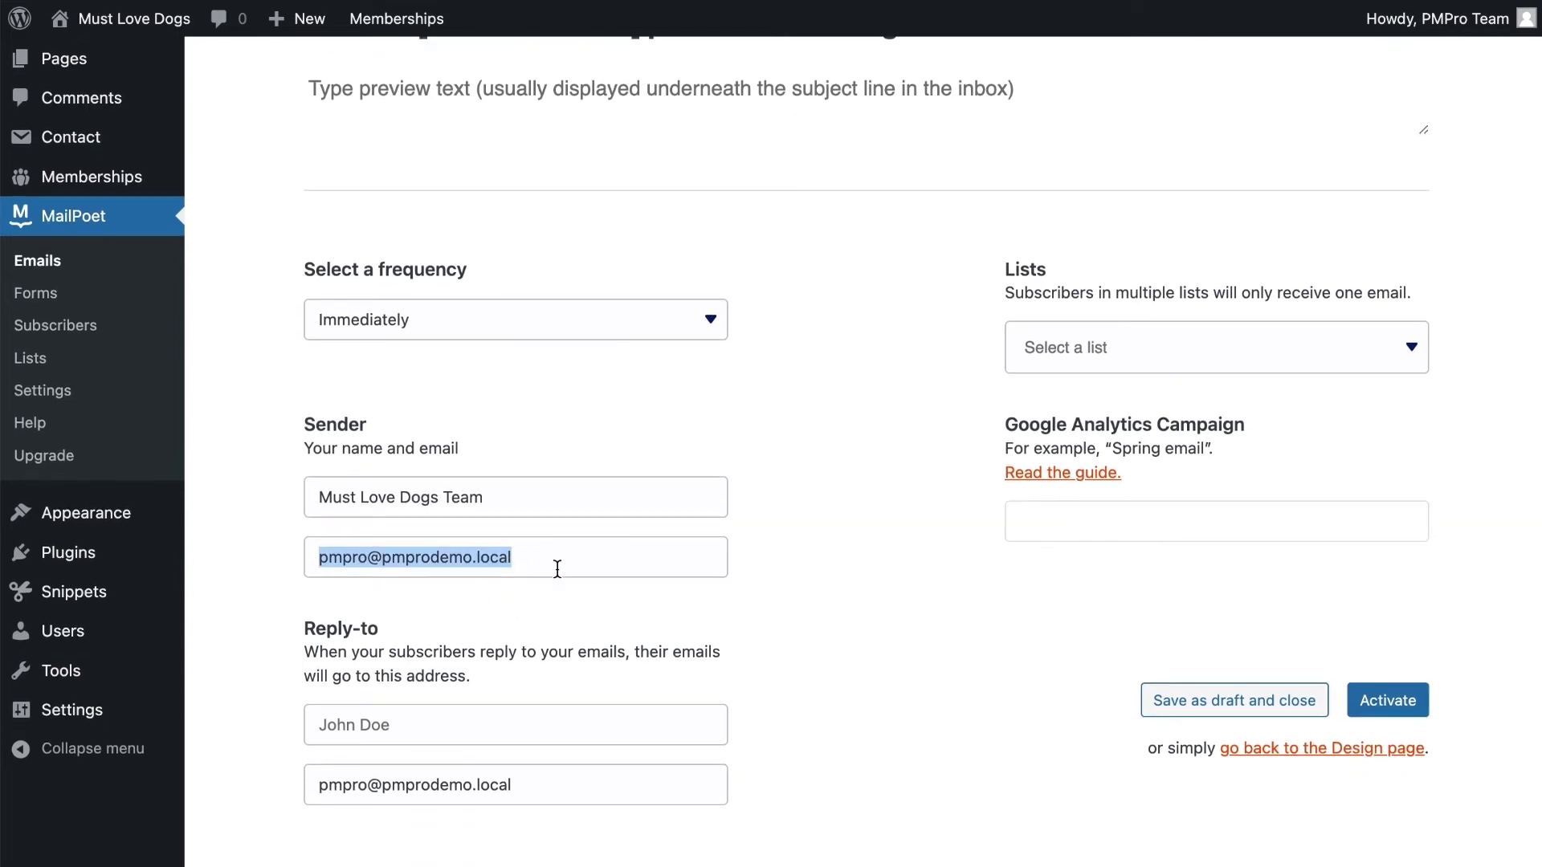
scroll(561, 570, "down", 1)
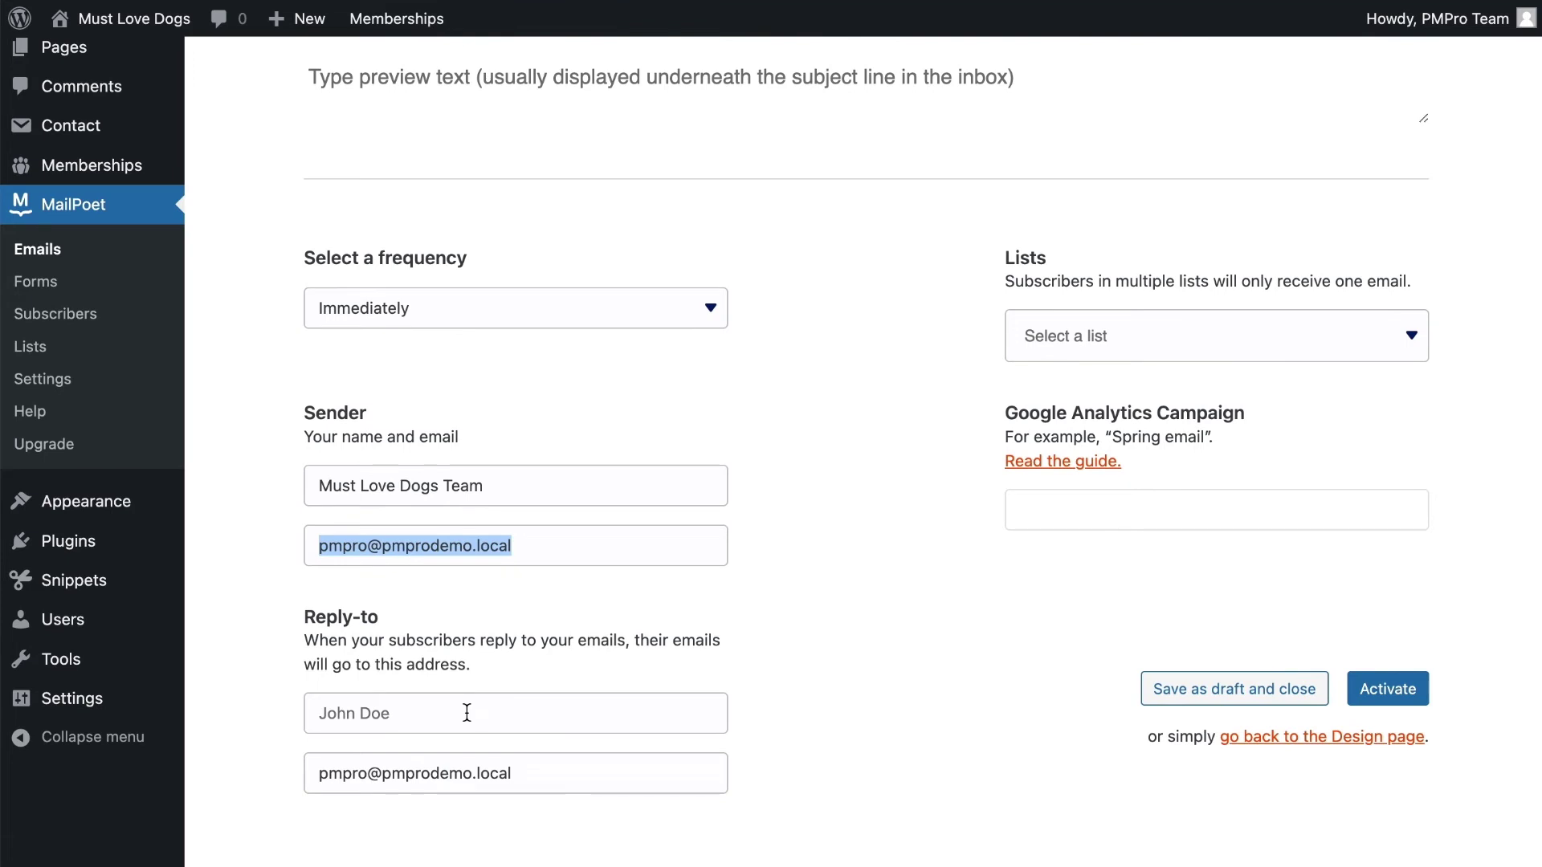
left_click(821, 525)
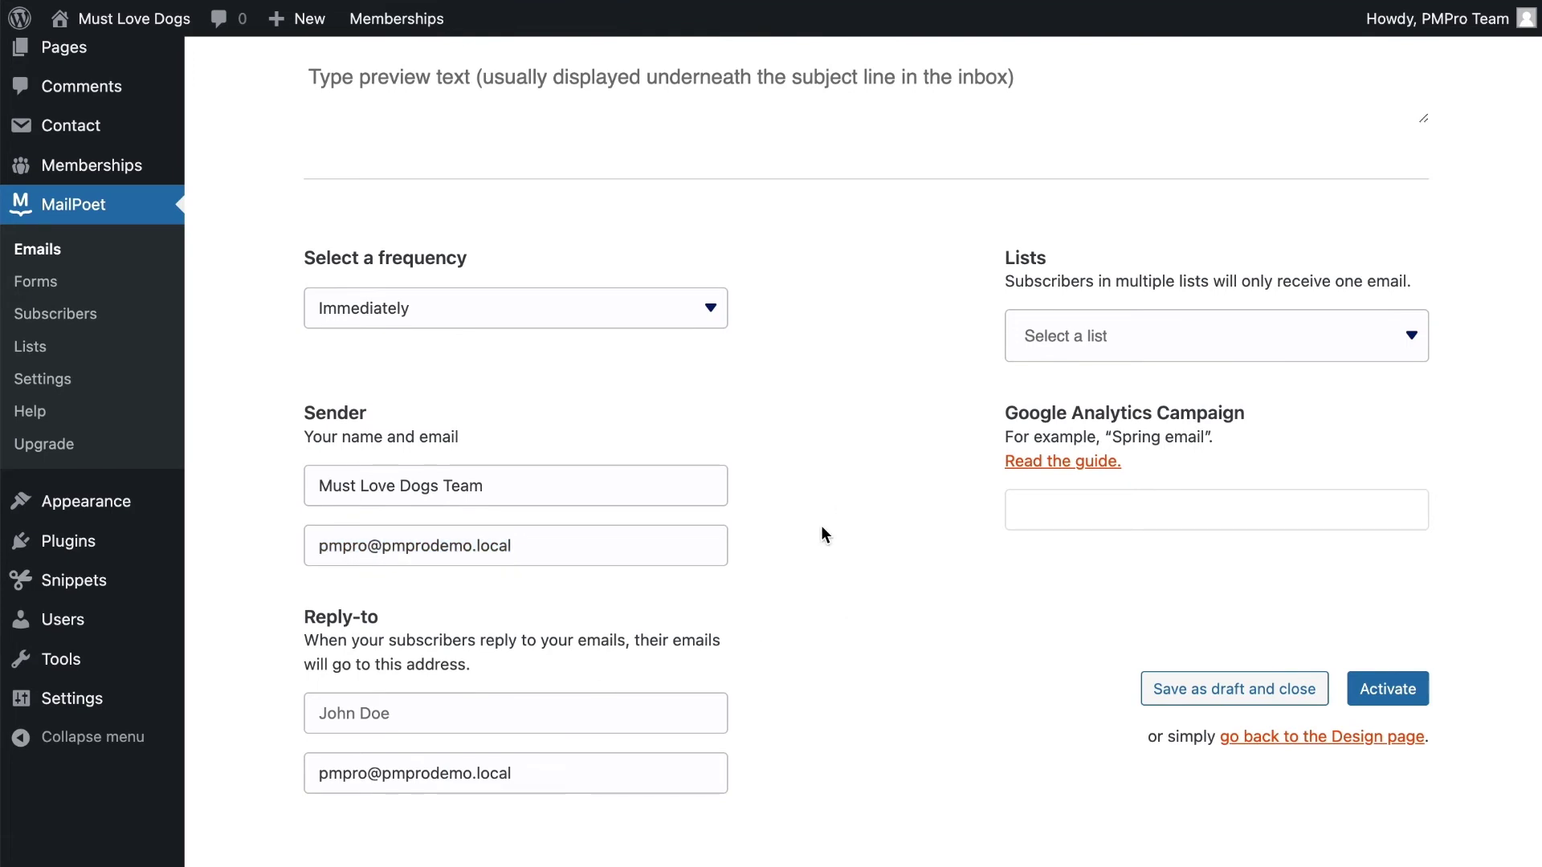
scroll(856, 450, "up", 1)
left_click(1088, 377)
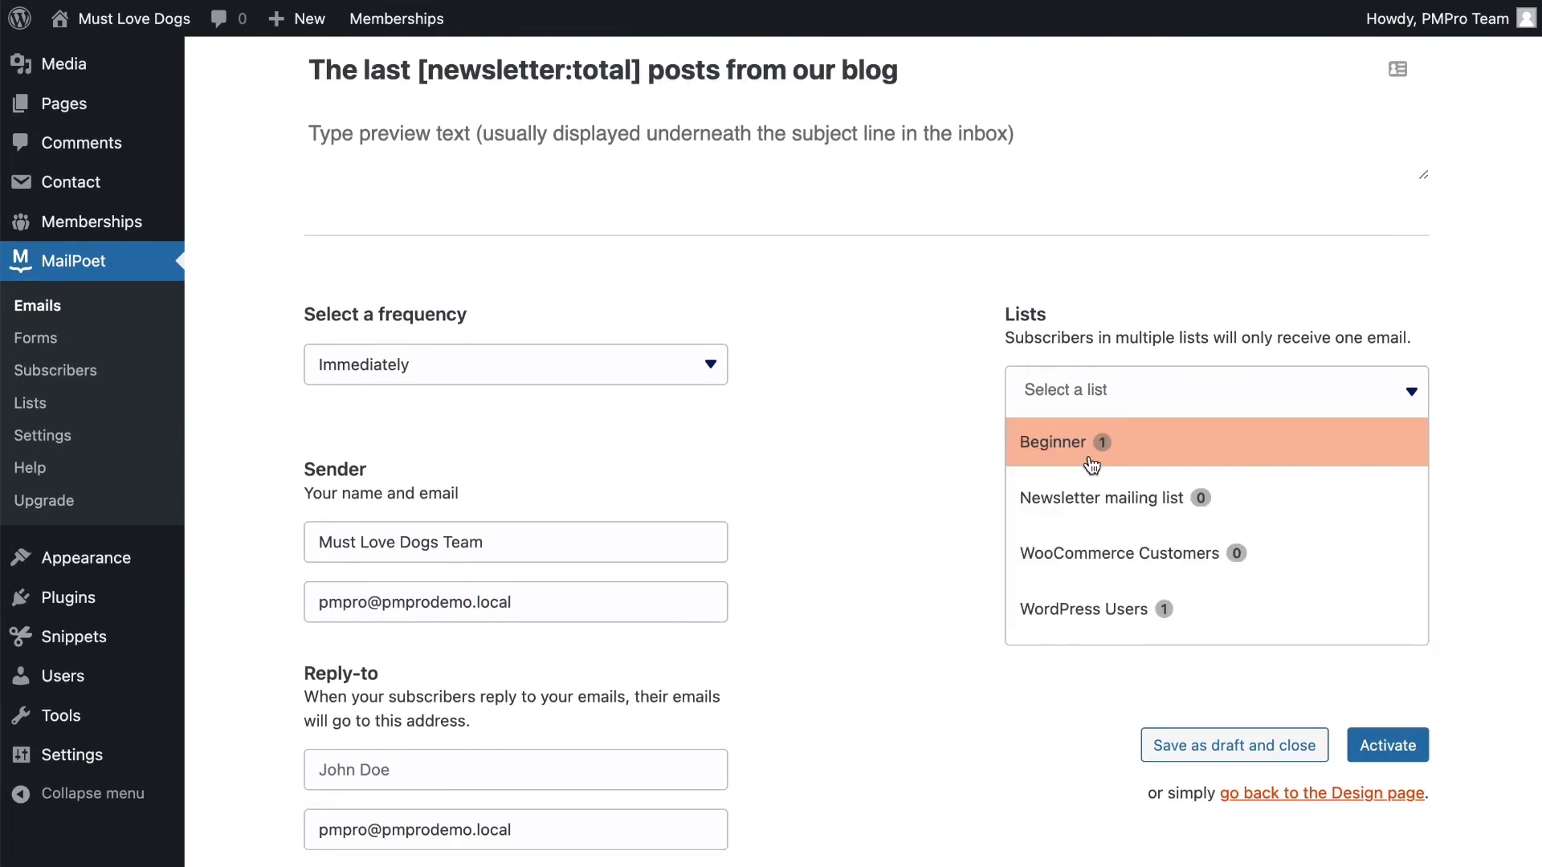
Pick the Beginner list as recipients and dismiss the paid plan prompt
left_click(1087, 446)
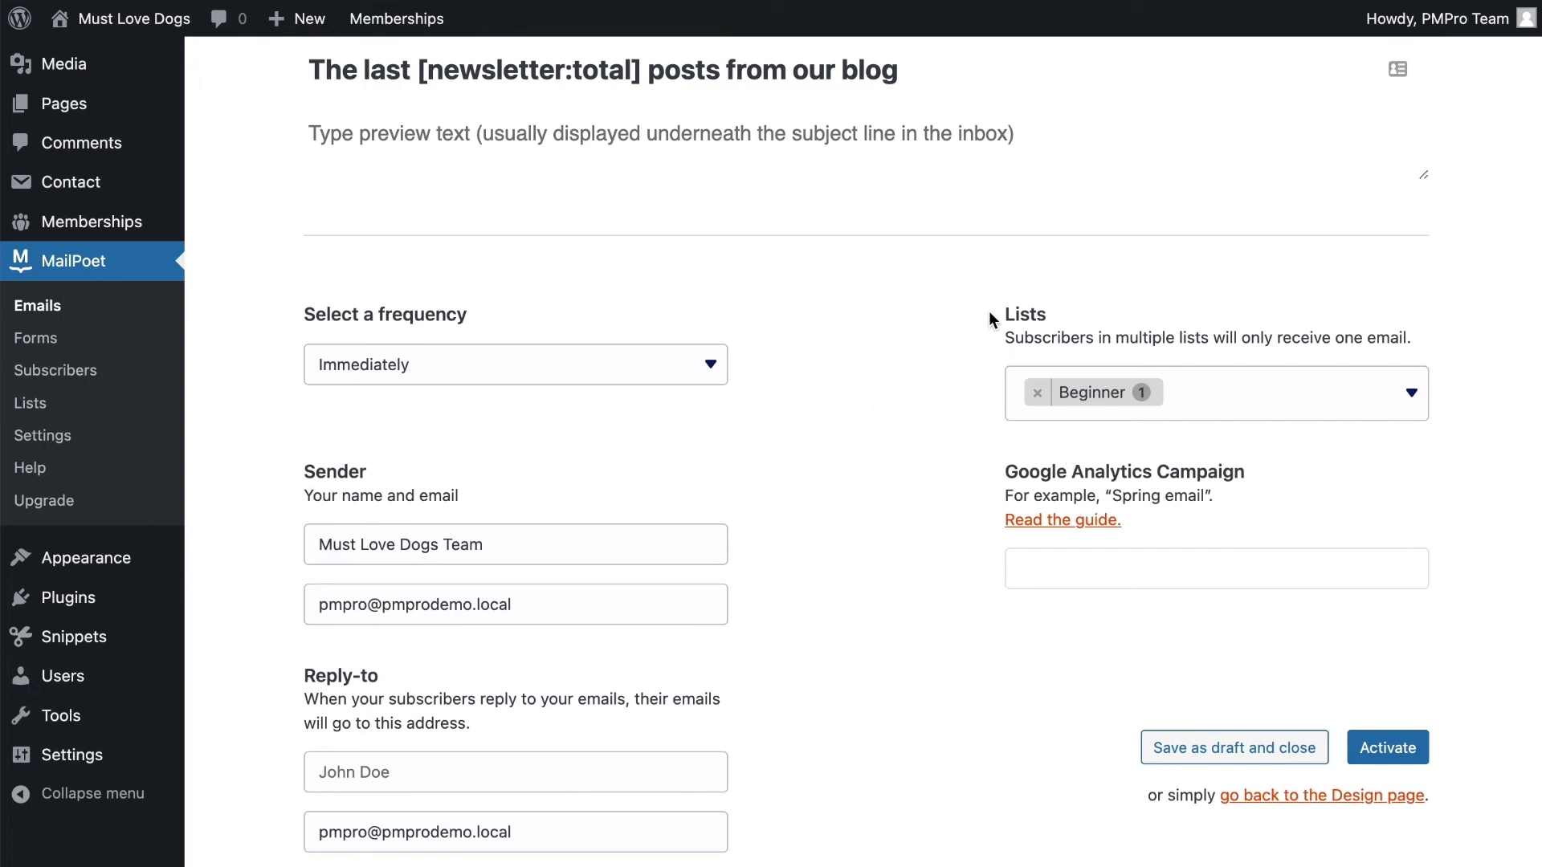
left_click_drag(990, 311, 1328, 354)
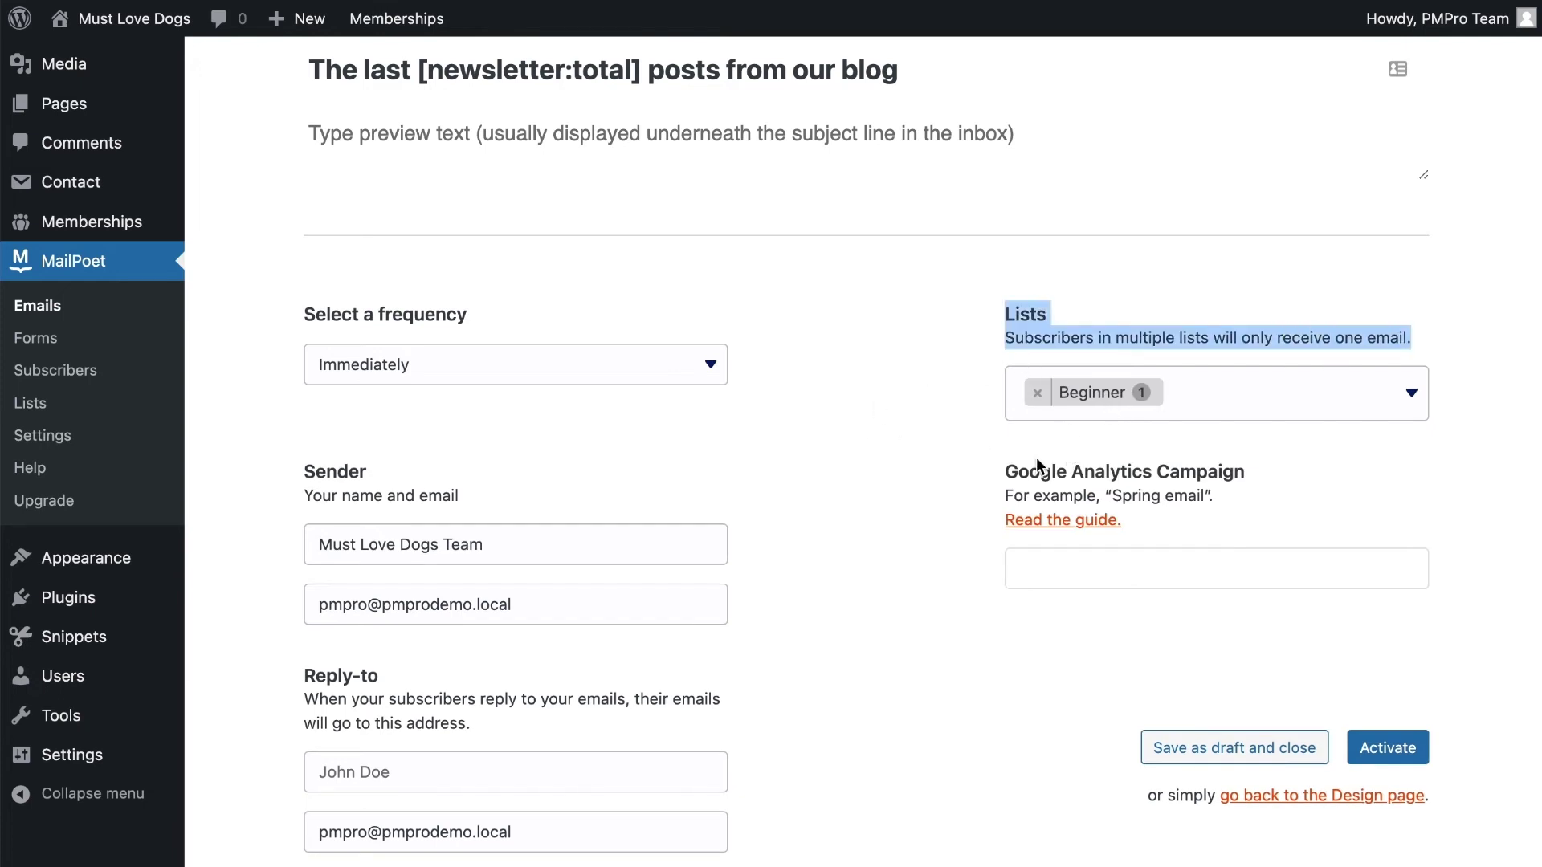
left_click(981, 575)
left_click(1057, 568)
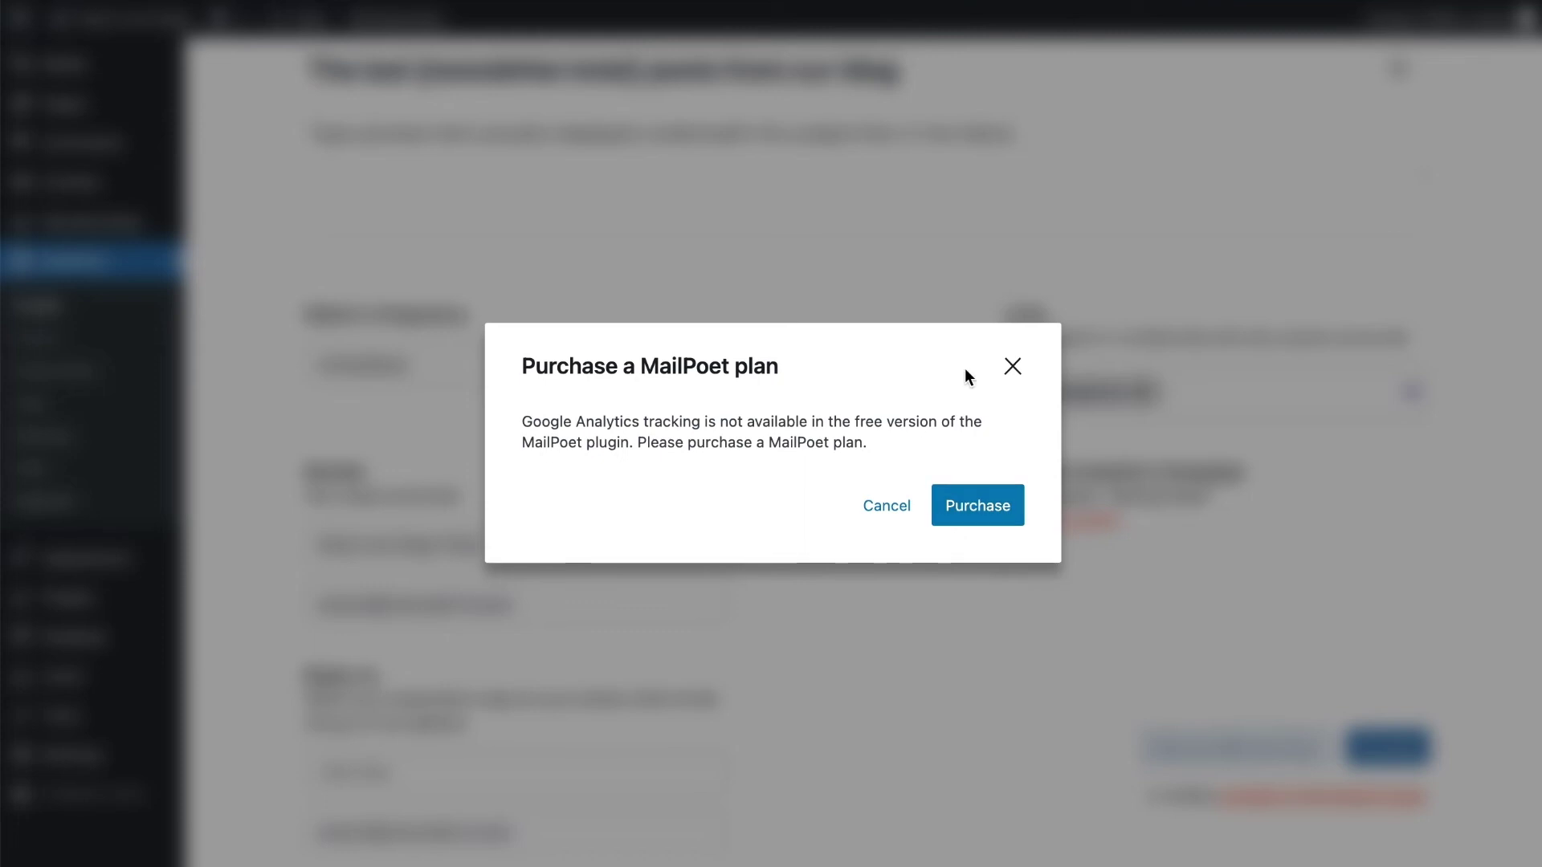
left_click(1012, 366)
Activate the post notification, decline the upsell and view the post notifications list
left_click(1380, 751)
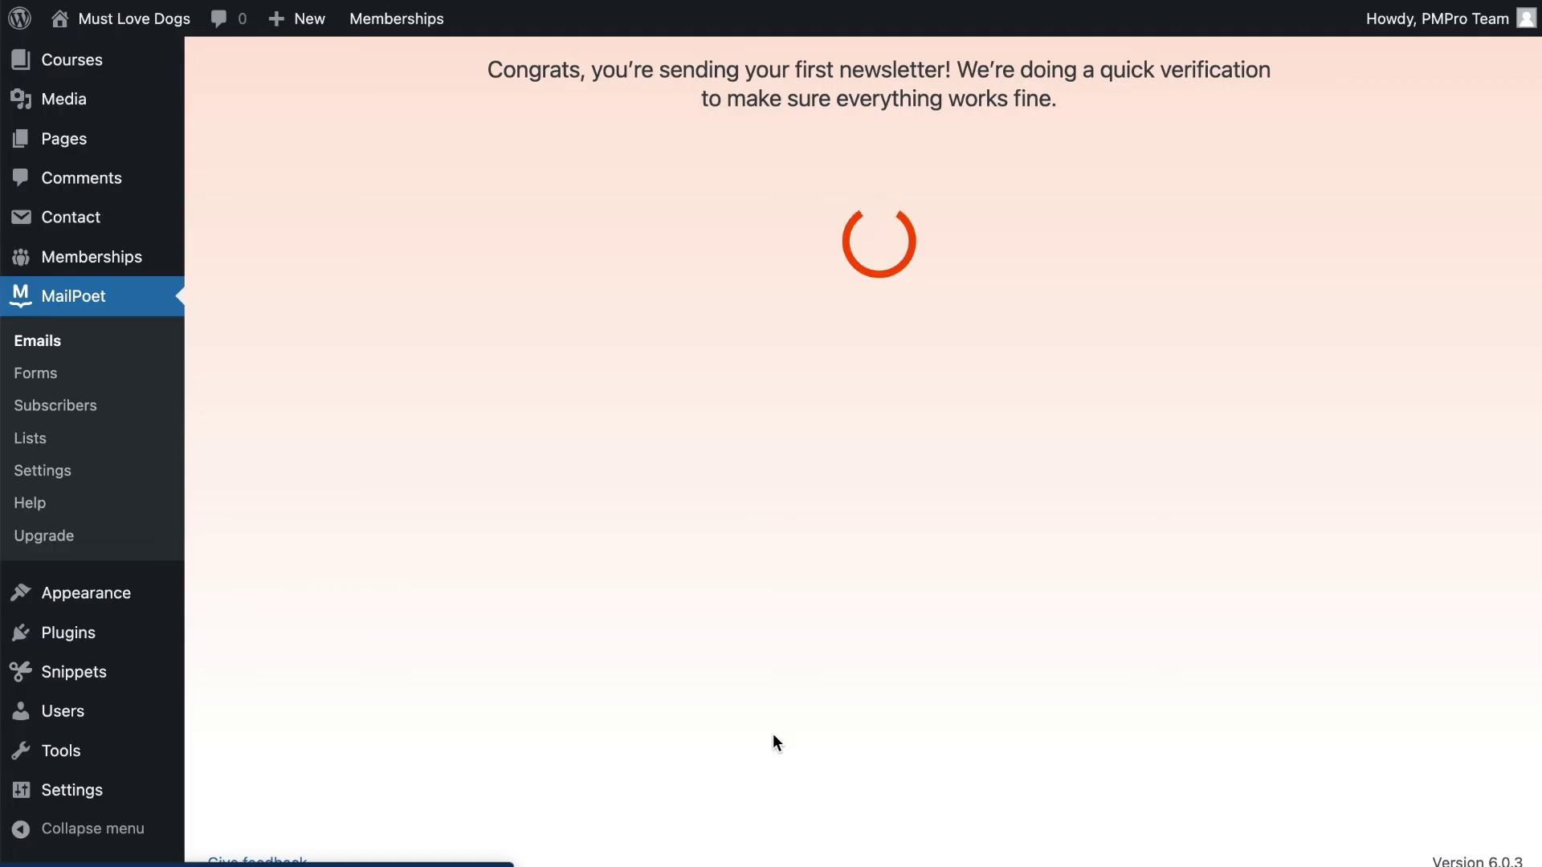
left_click(1084, 547)
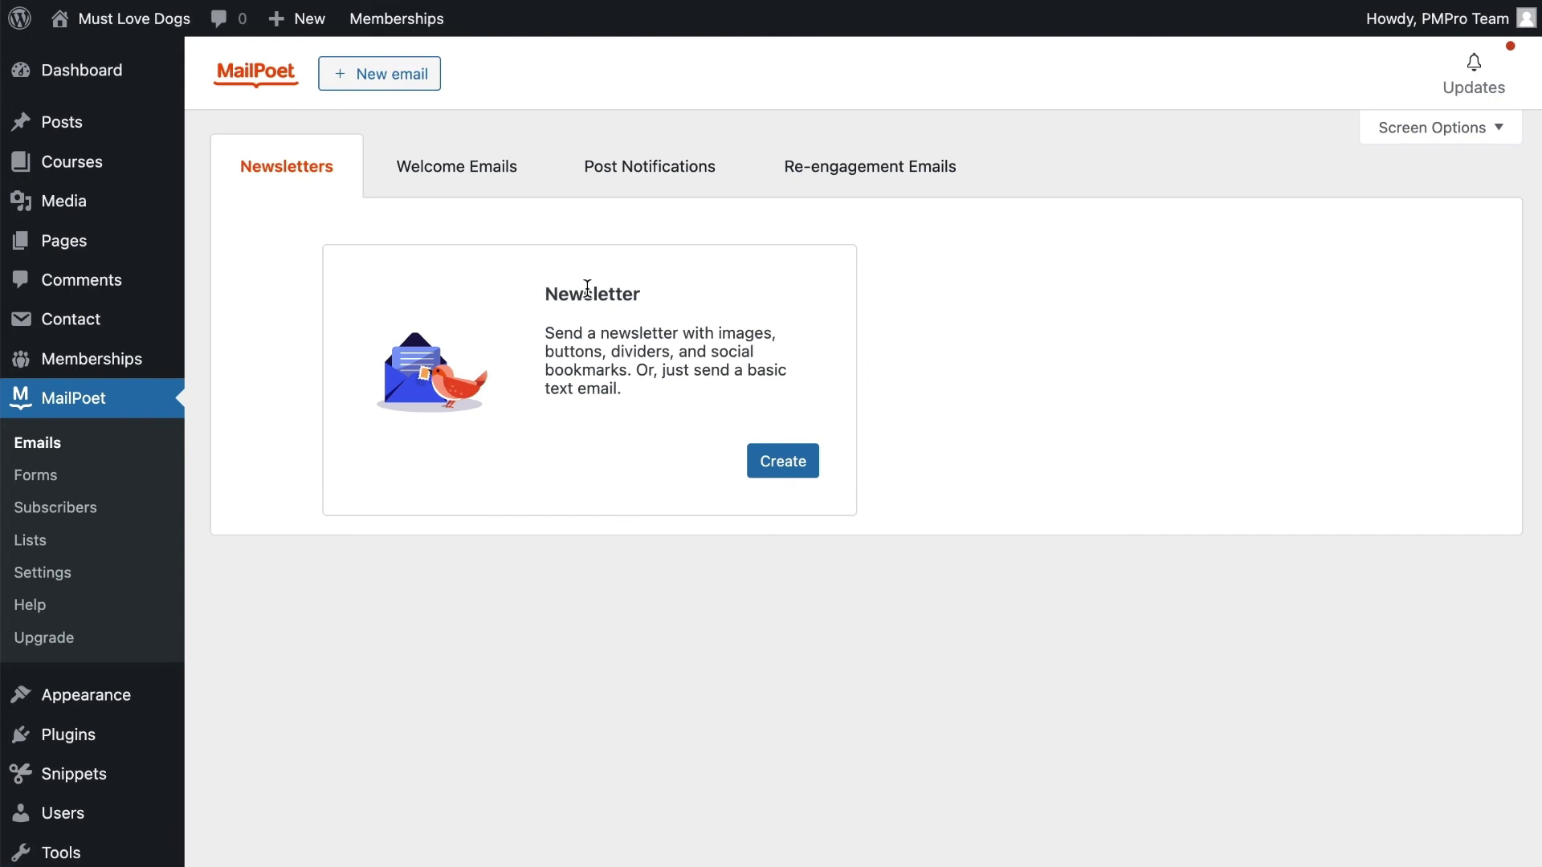
left_click(637, 170)
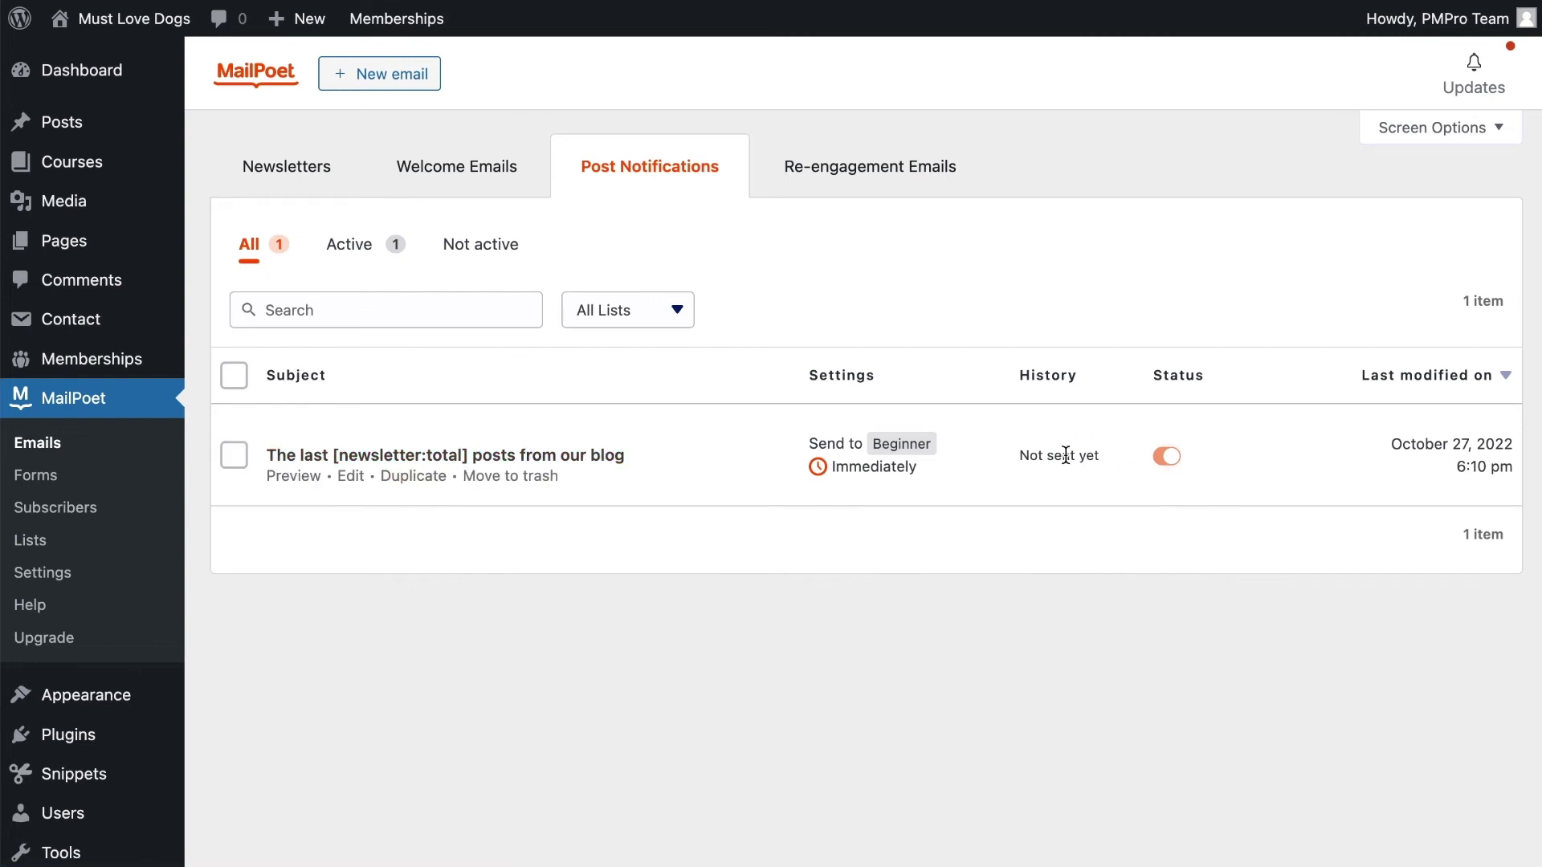
Confirm the Beginner notification sends immediately, then go to the Posts list
left_click_drag(832, 472, 937, 472)
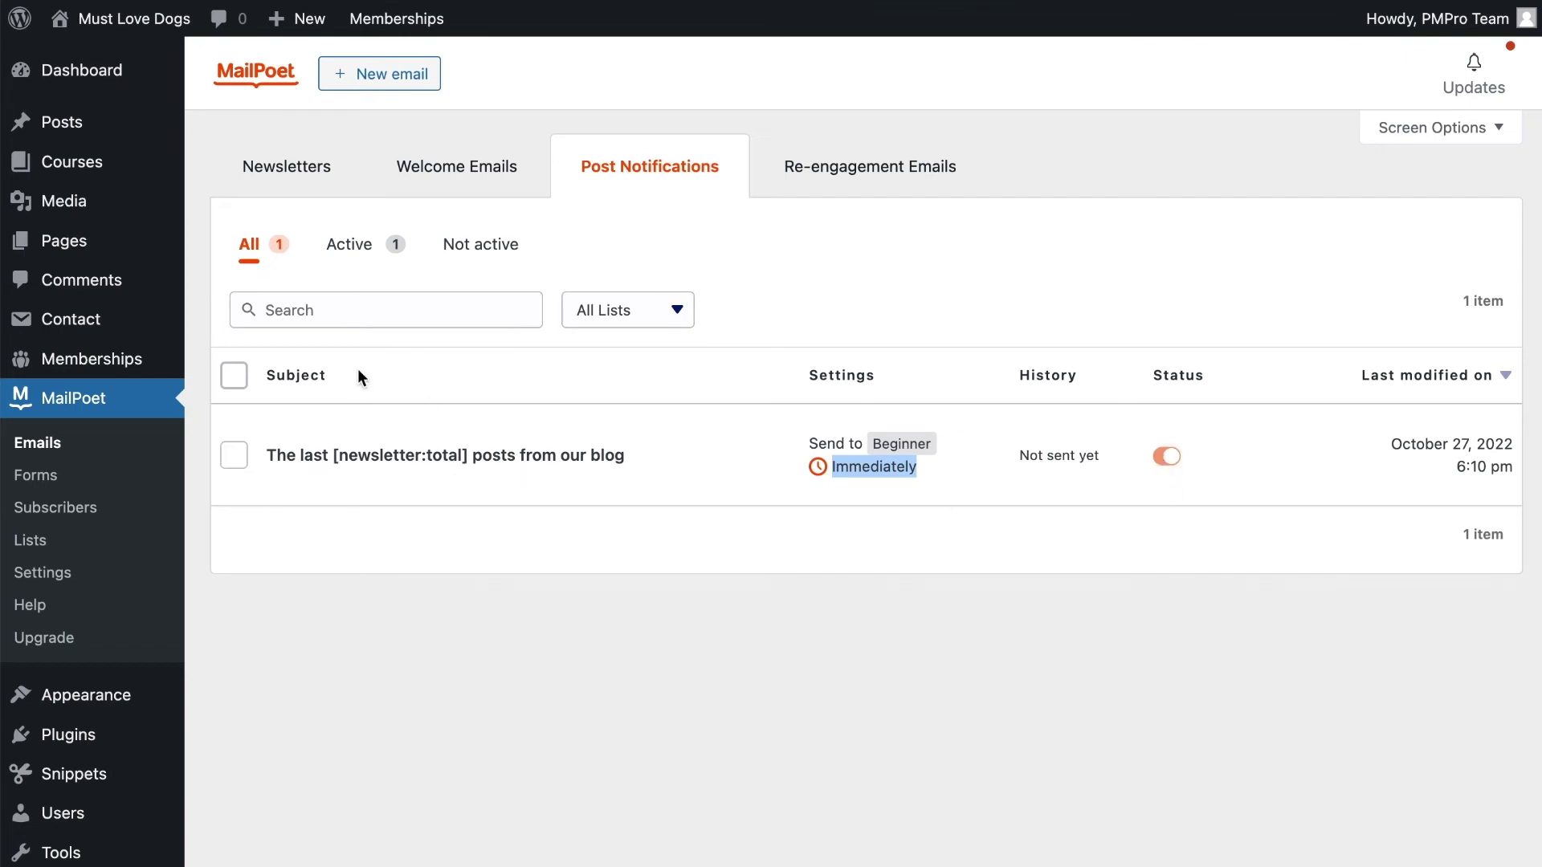
left_click(89, 121)
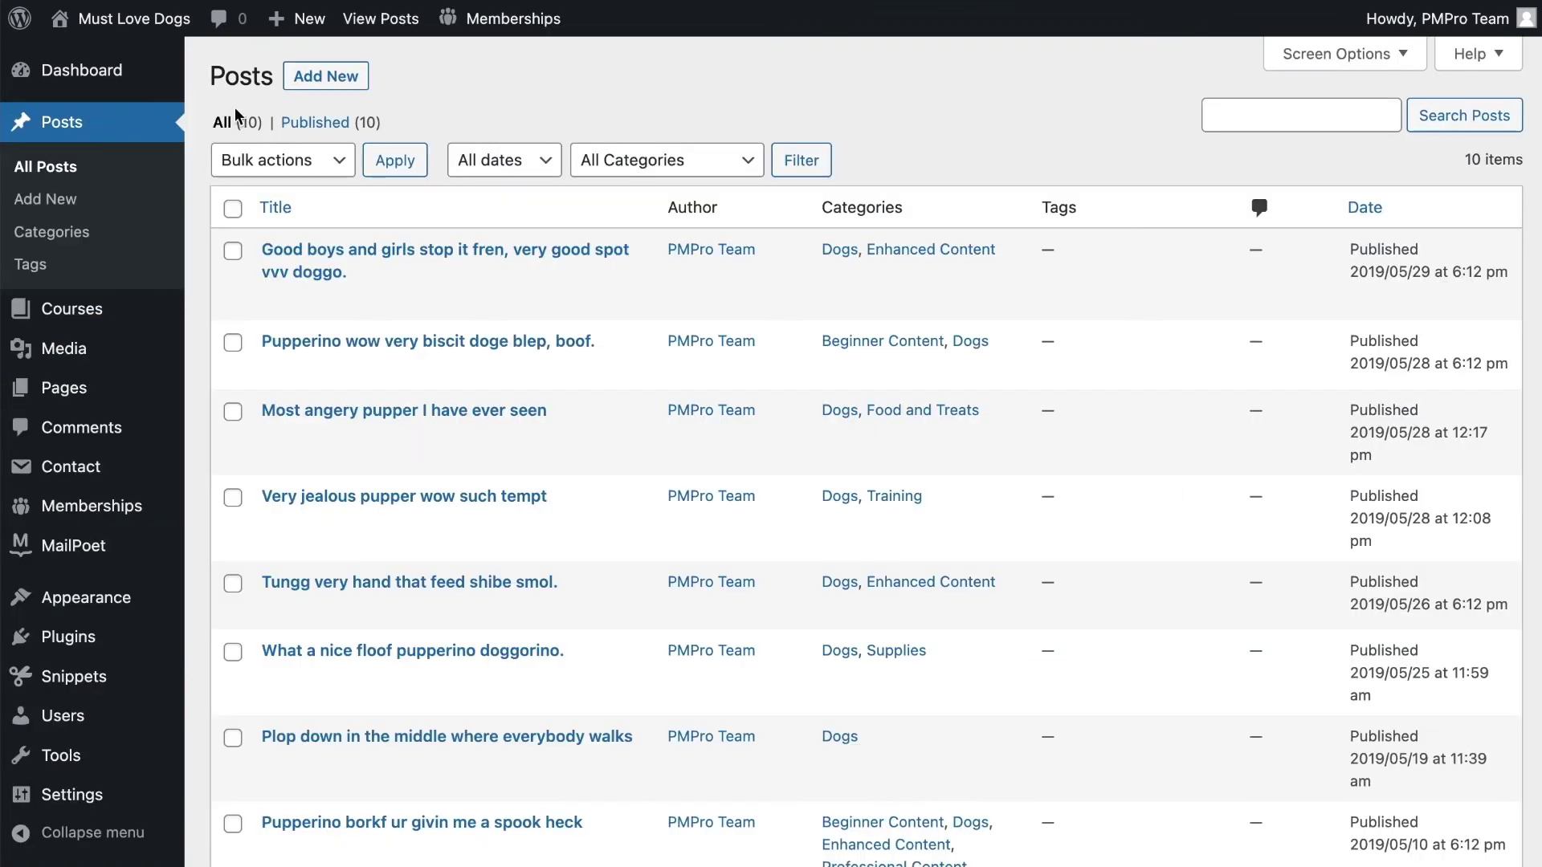
Start a new post 'Fun Friday Dog Tips' with intro 'Here it is! How to train your dog!'
left_click(322, 75)
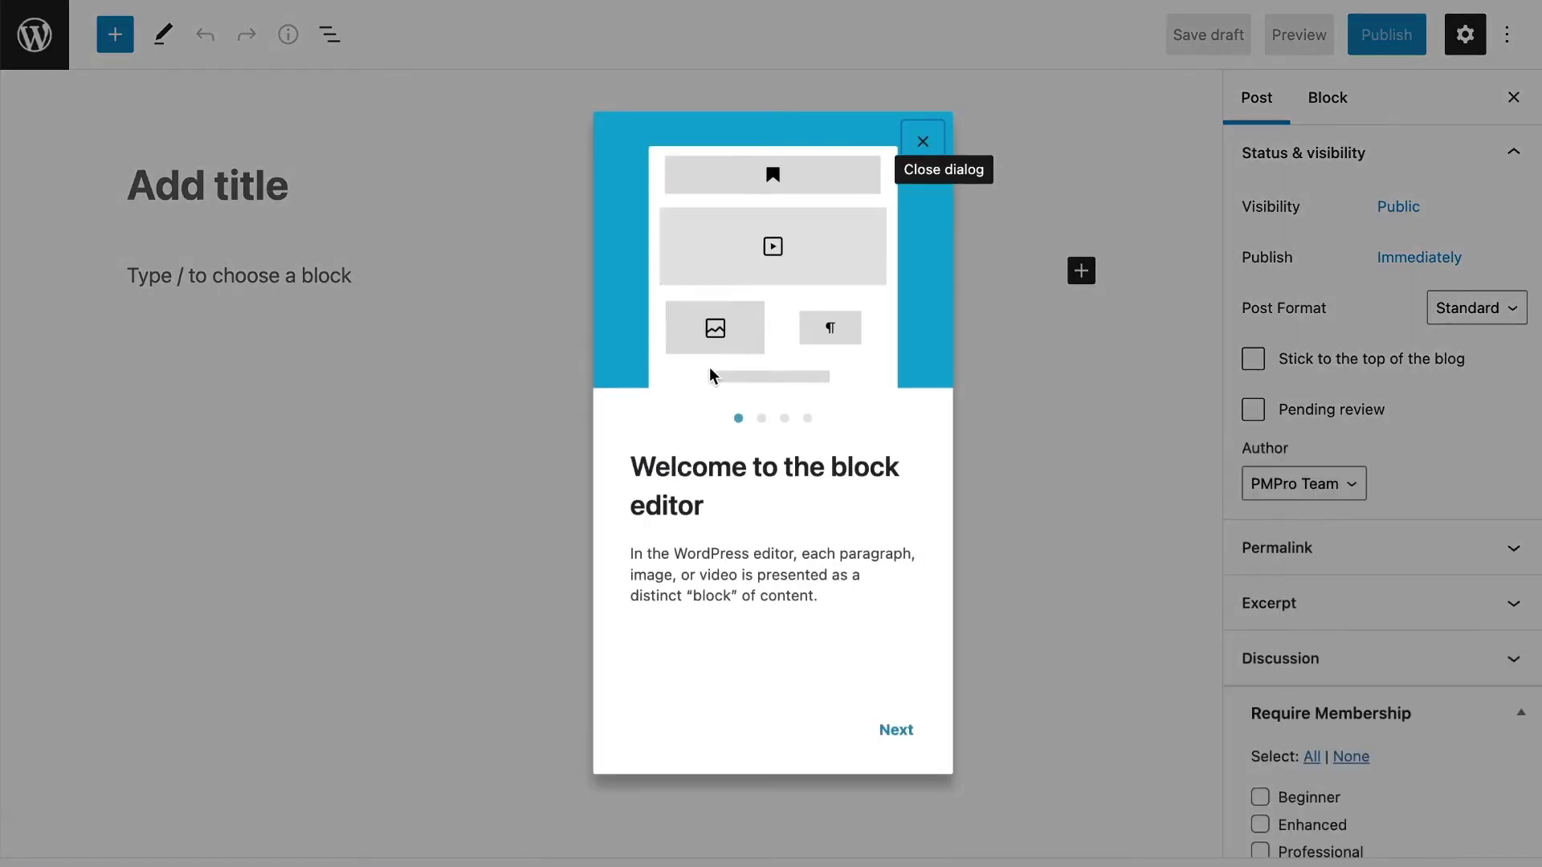
left_click(922, 141)
left_click(223, 193)
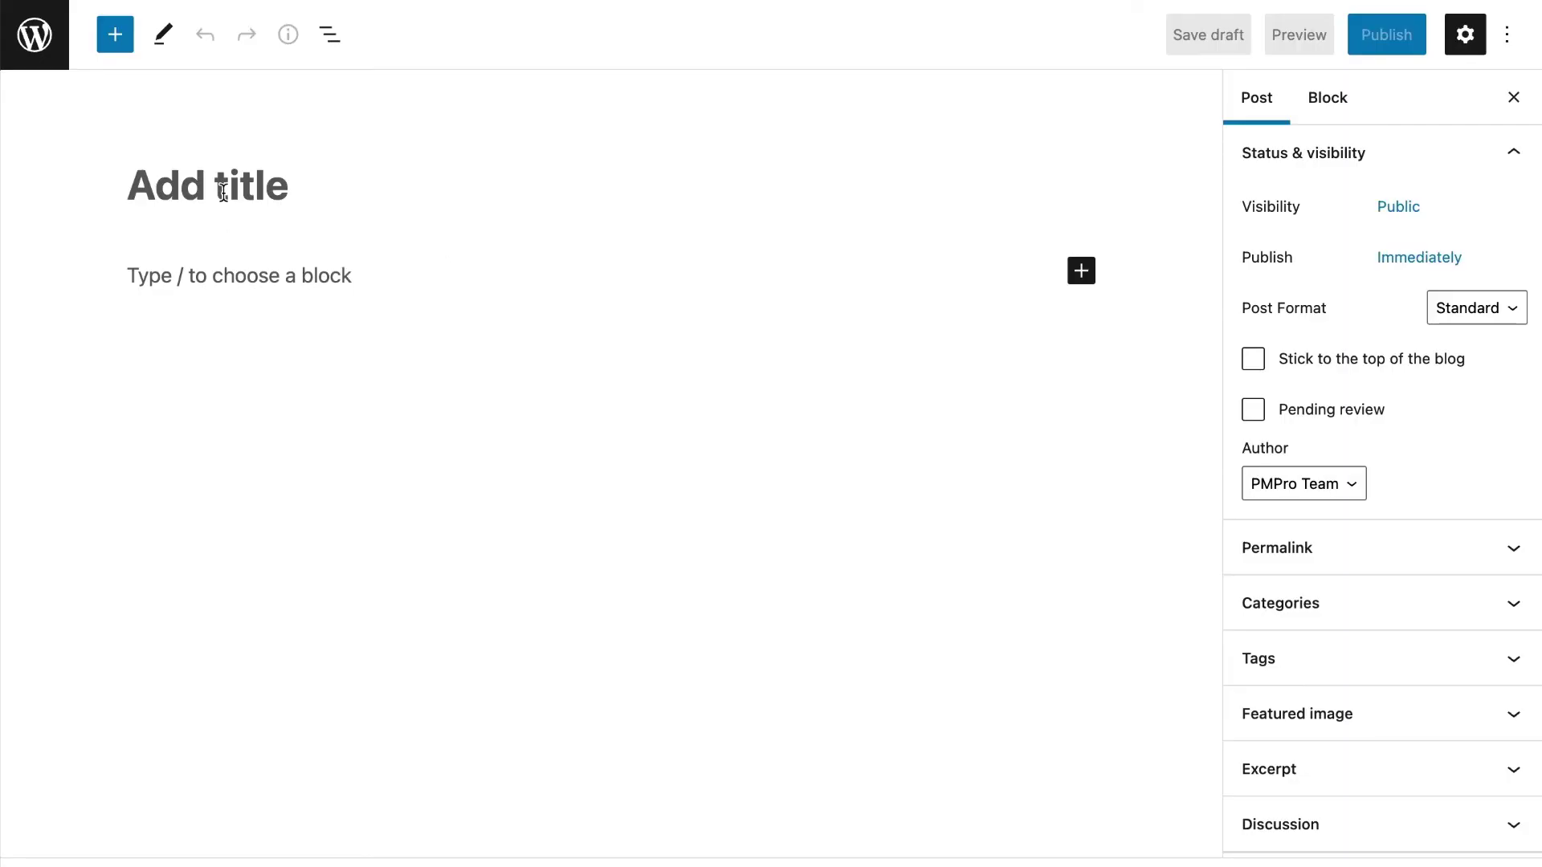
type("Fun Friday Dog Tips")
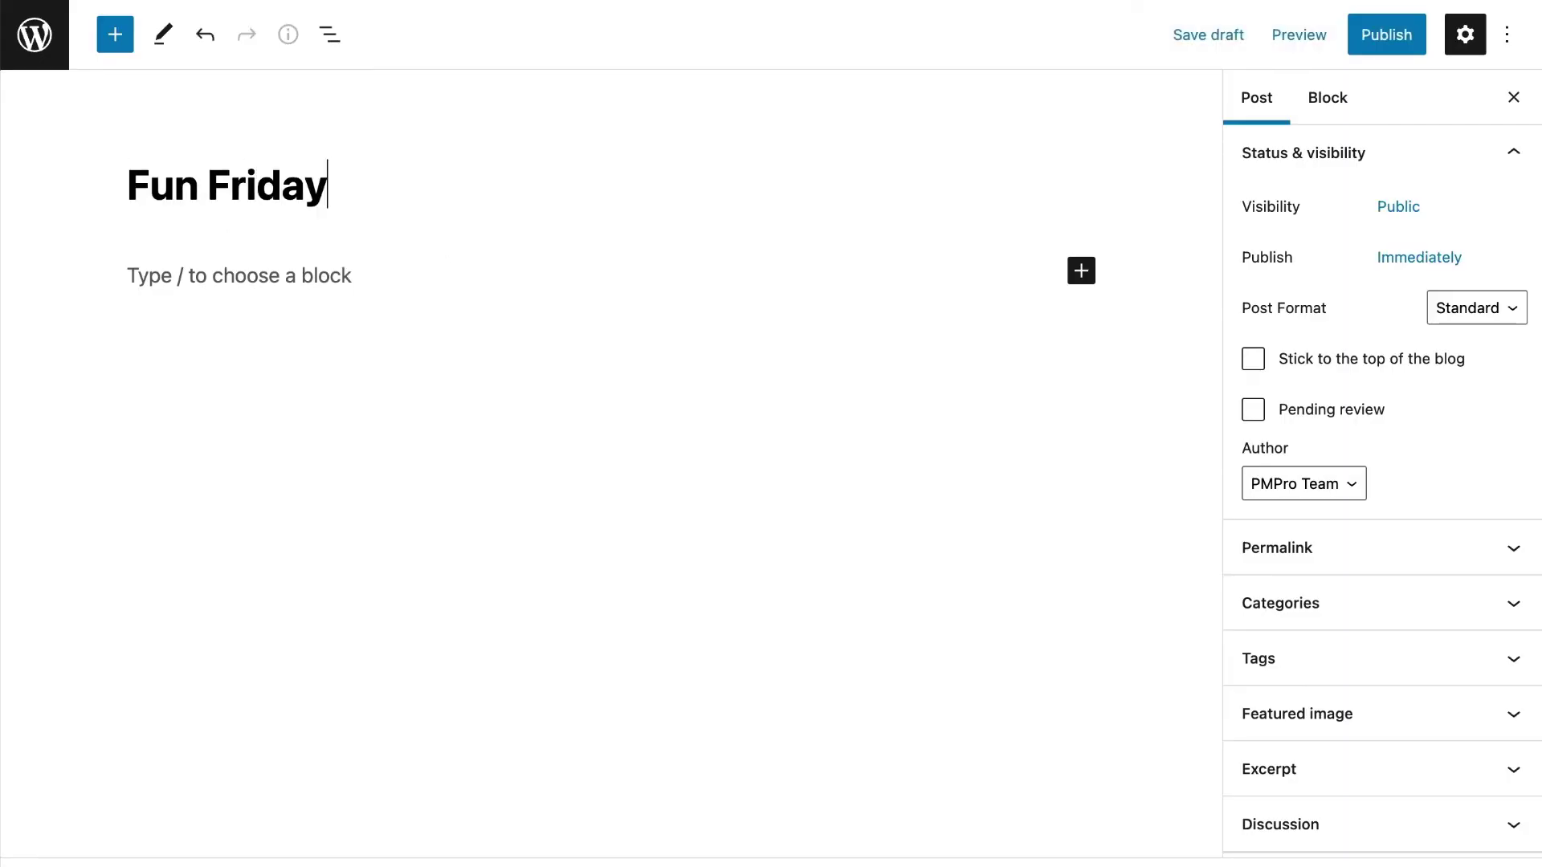
left_click(218, 282)
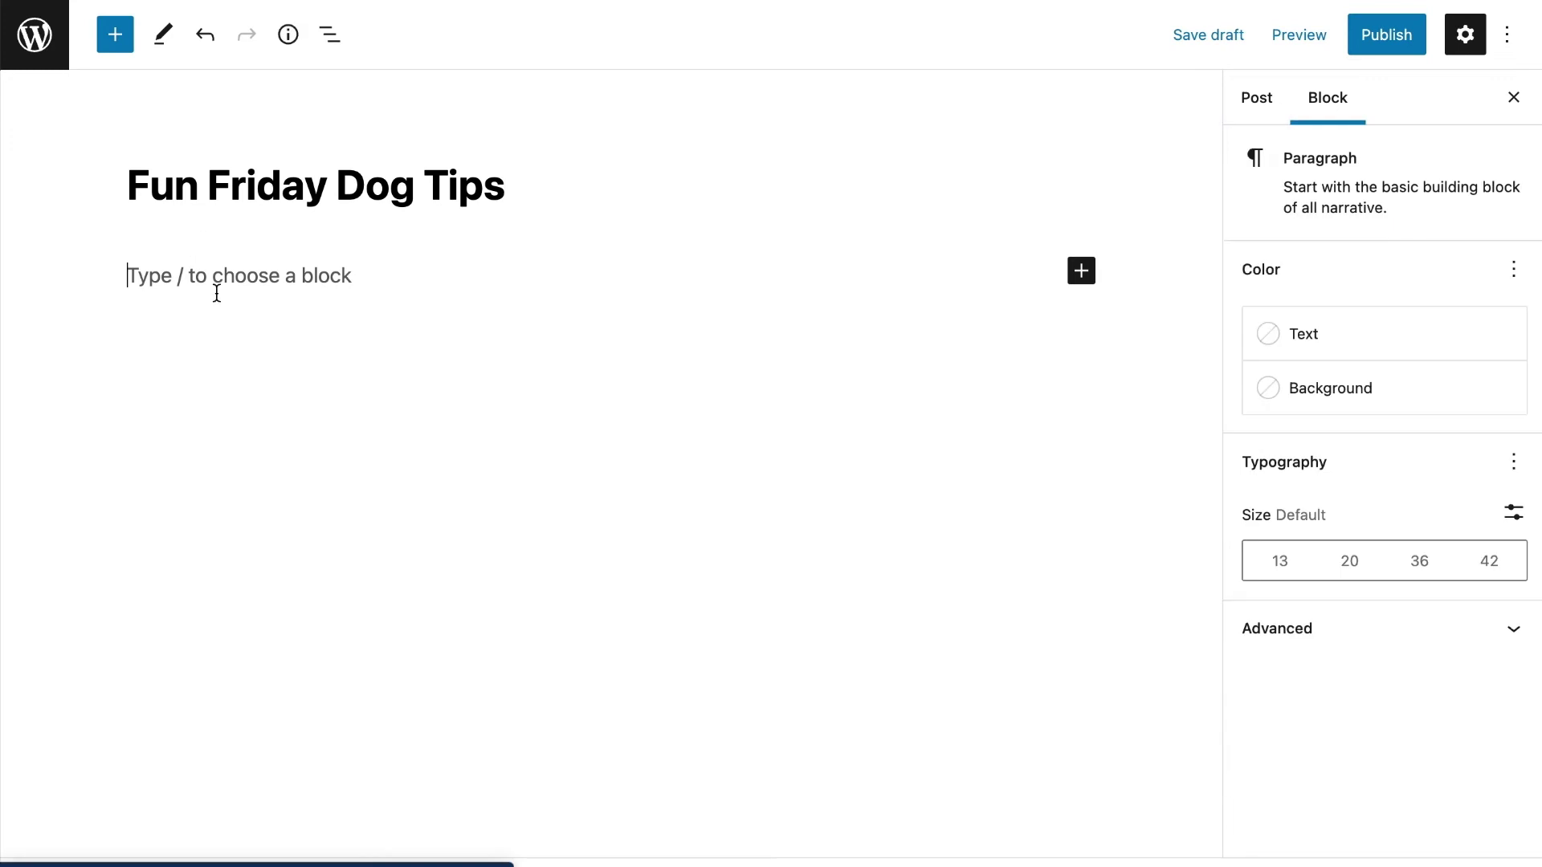
type("Here it is! ")
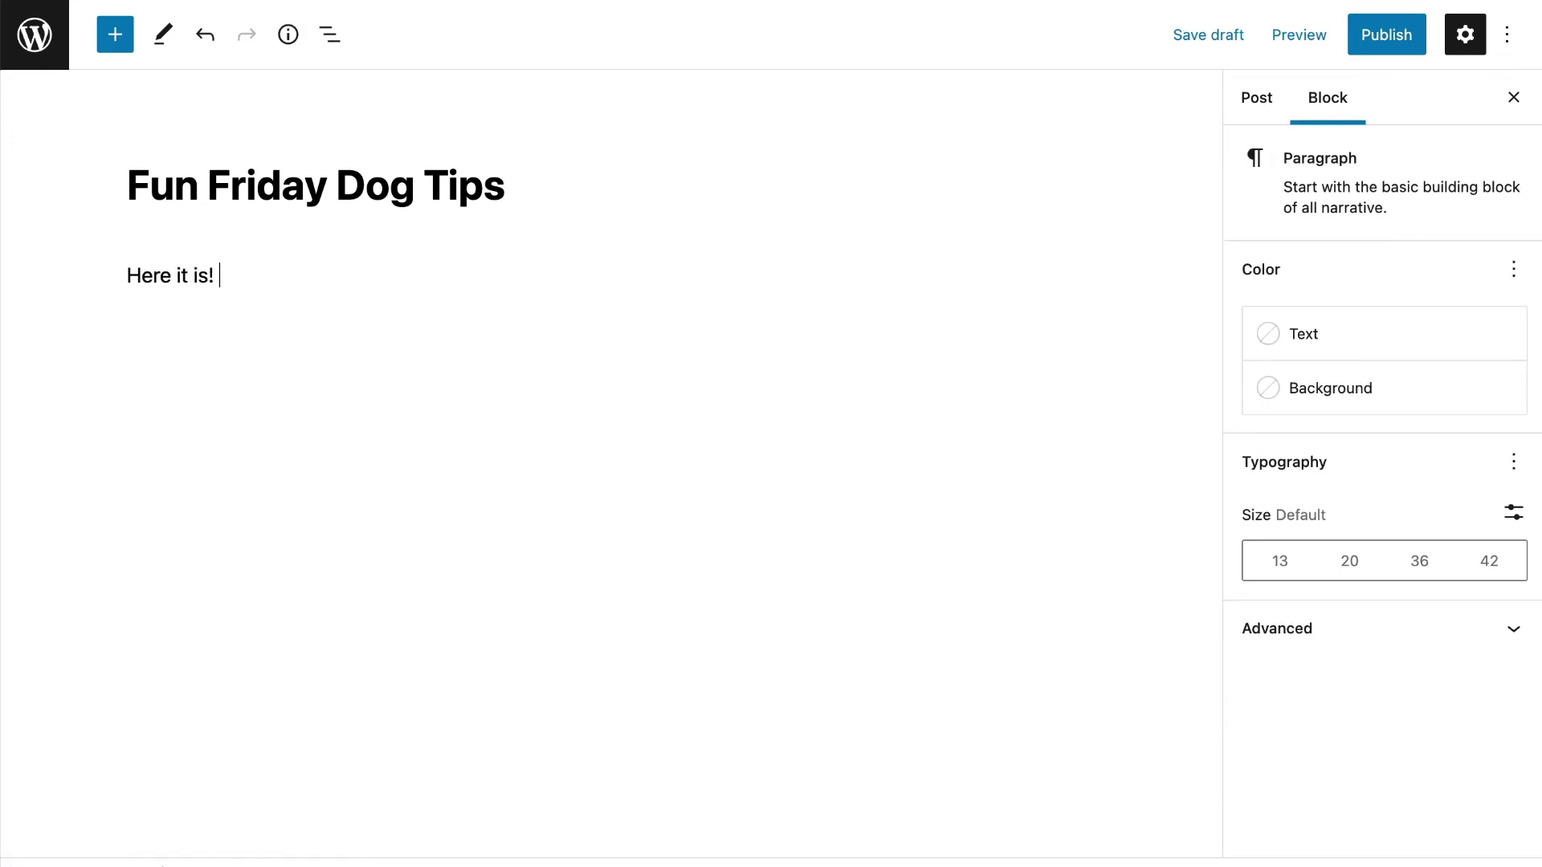
type("How to train you")
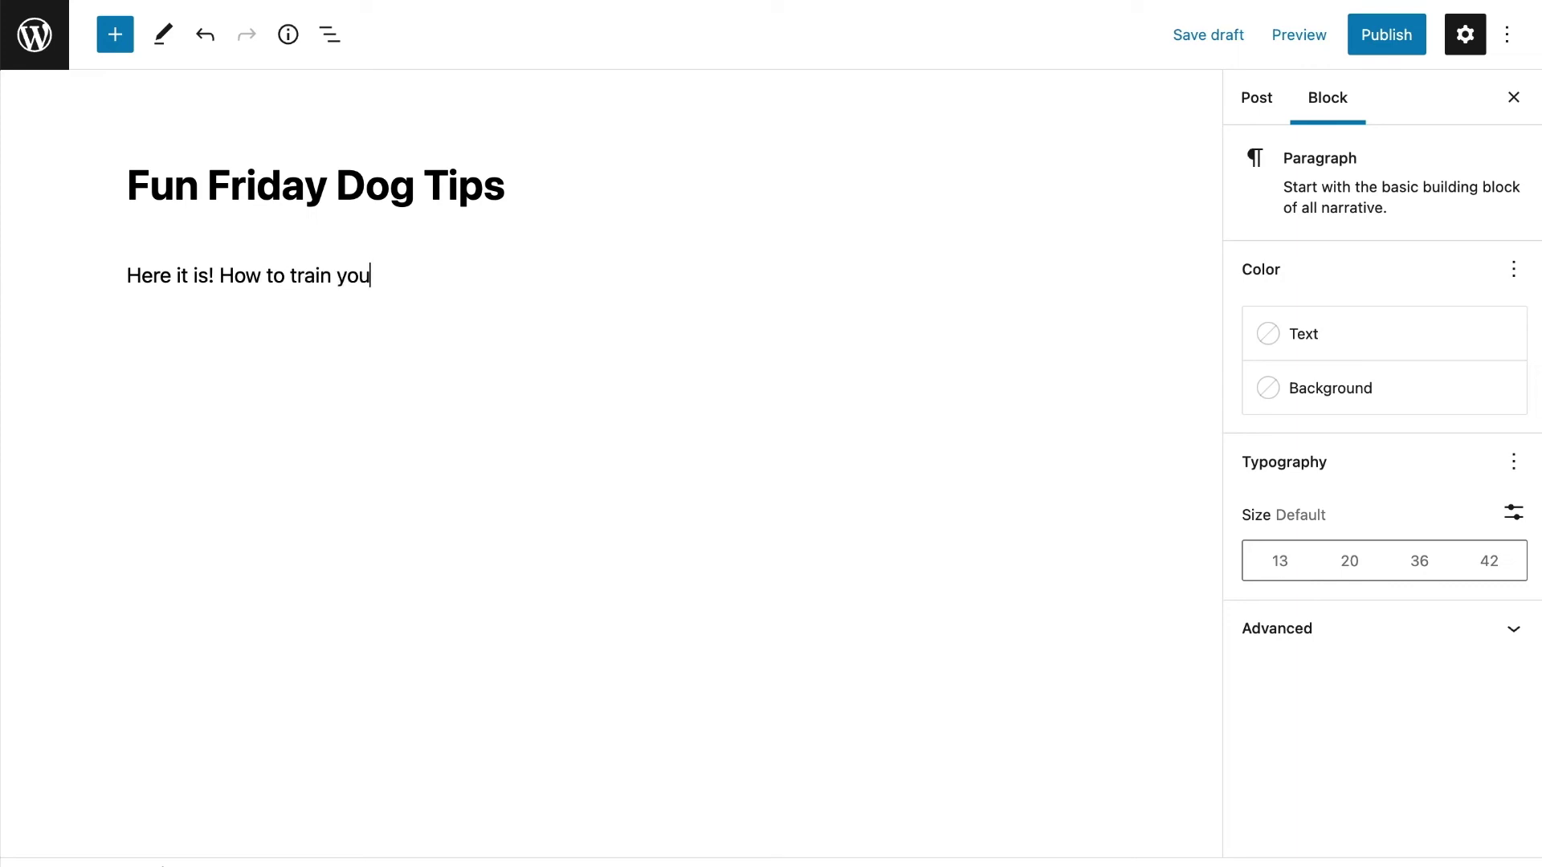
type("r dog!")
Add a Read More break followed by 'This is more content about this topic.'
key("Return")
type("/mo")
key("Return")
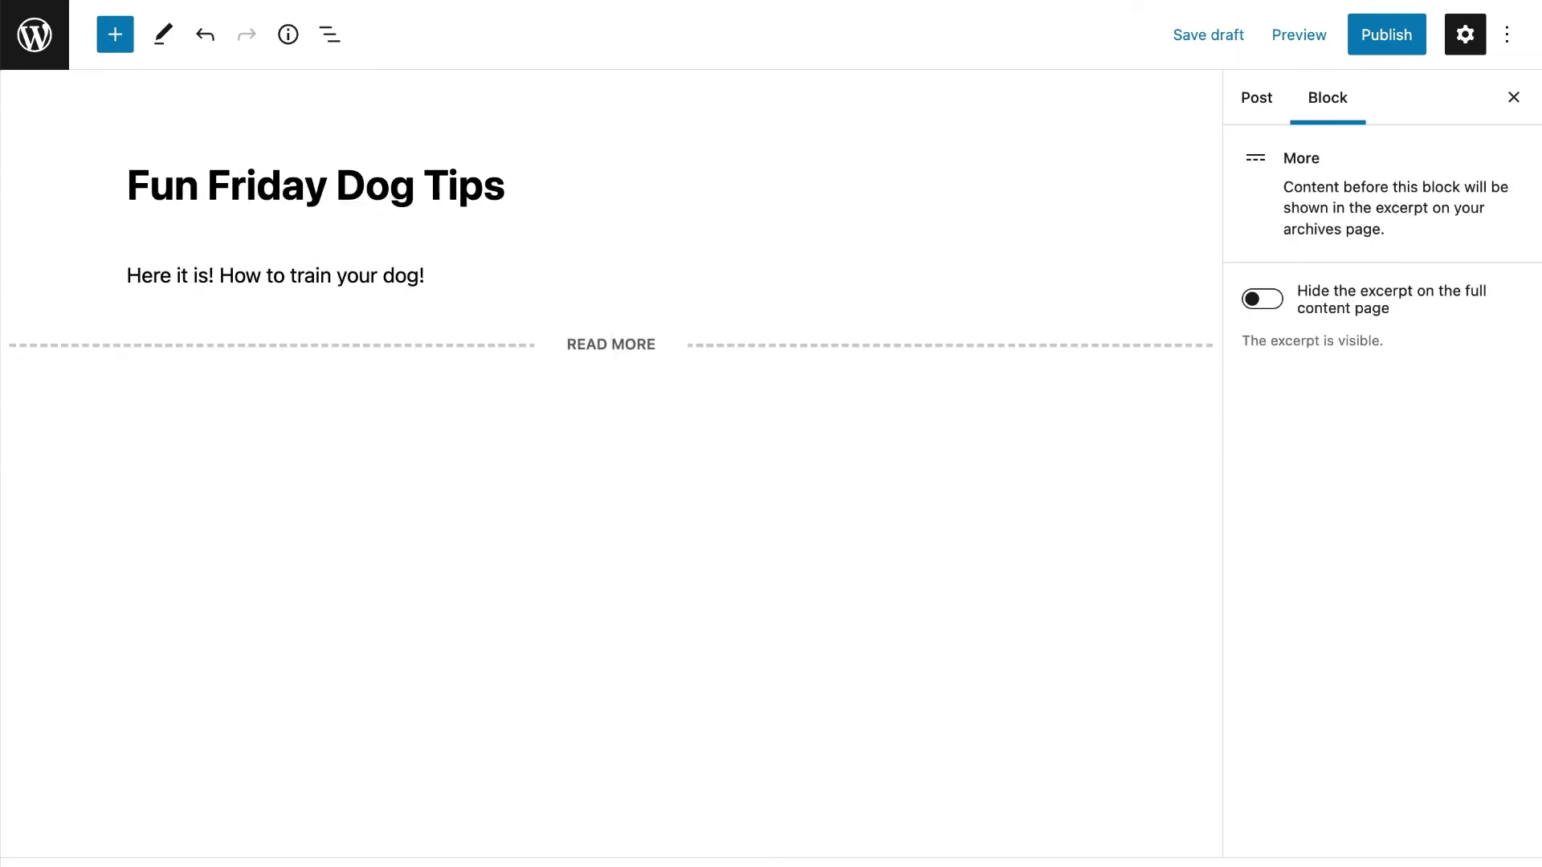
left_click(228, 374)
left_click(210, 399)
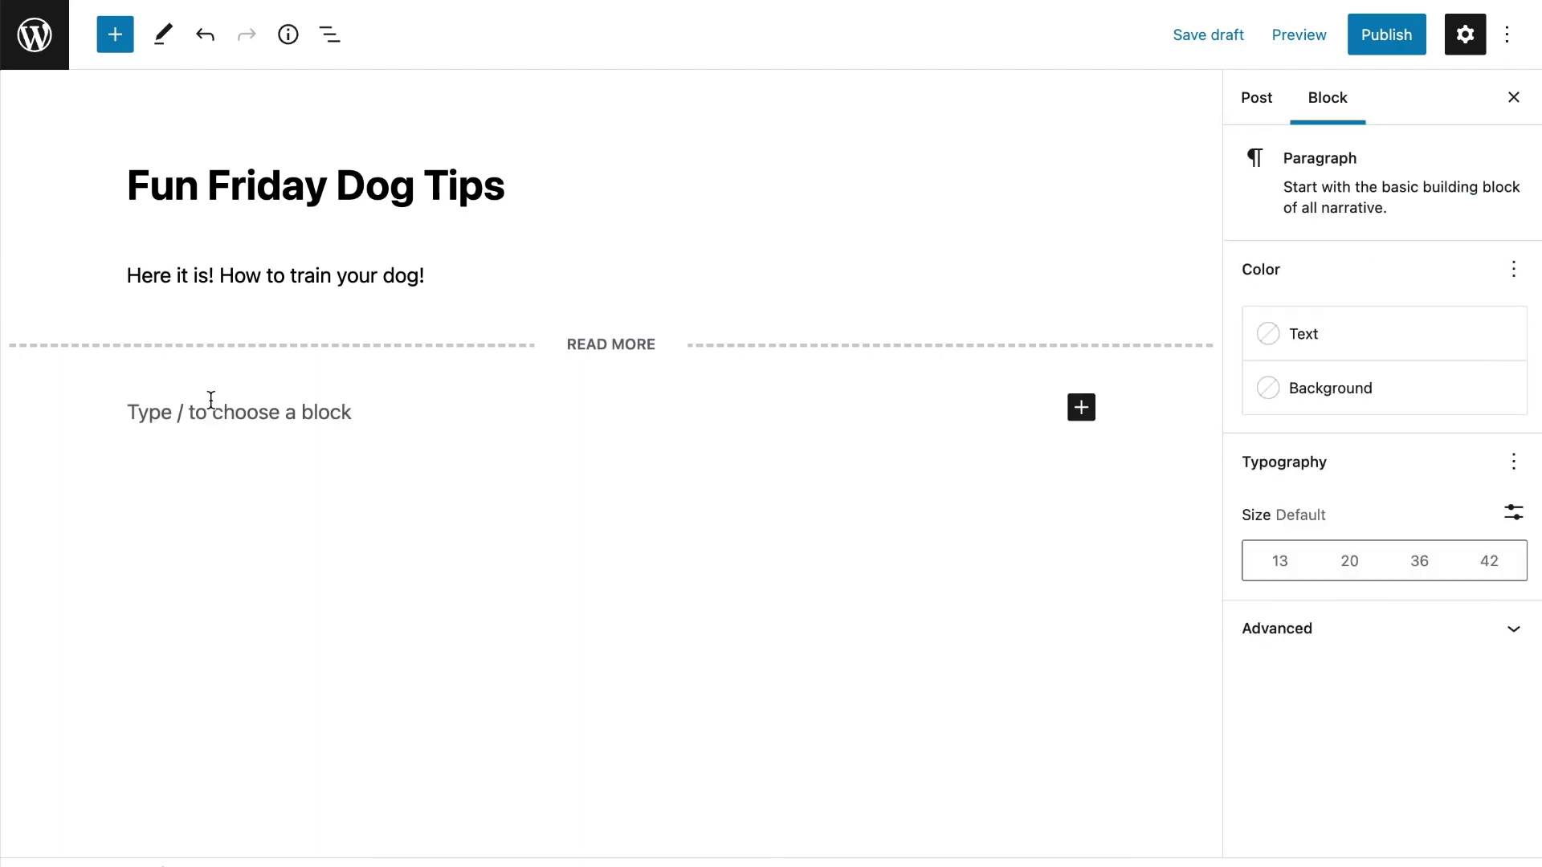
type("This is more content")
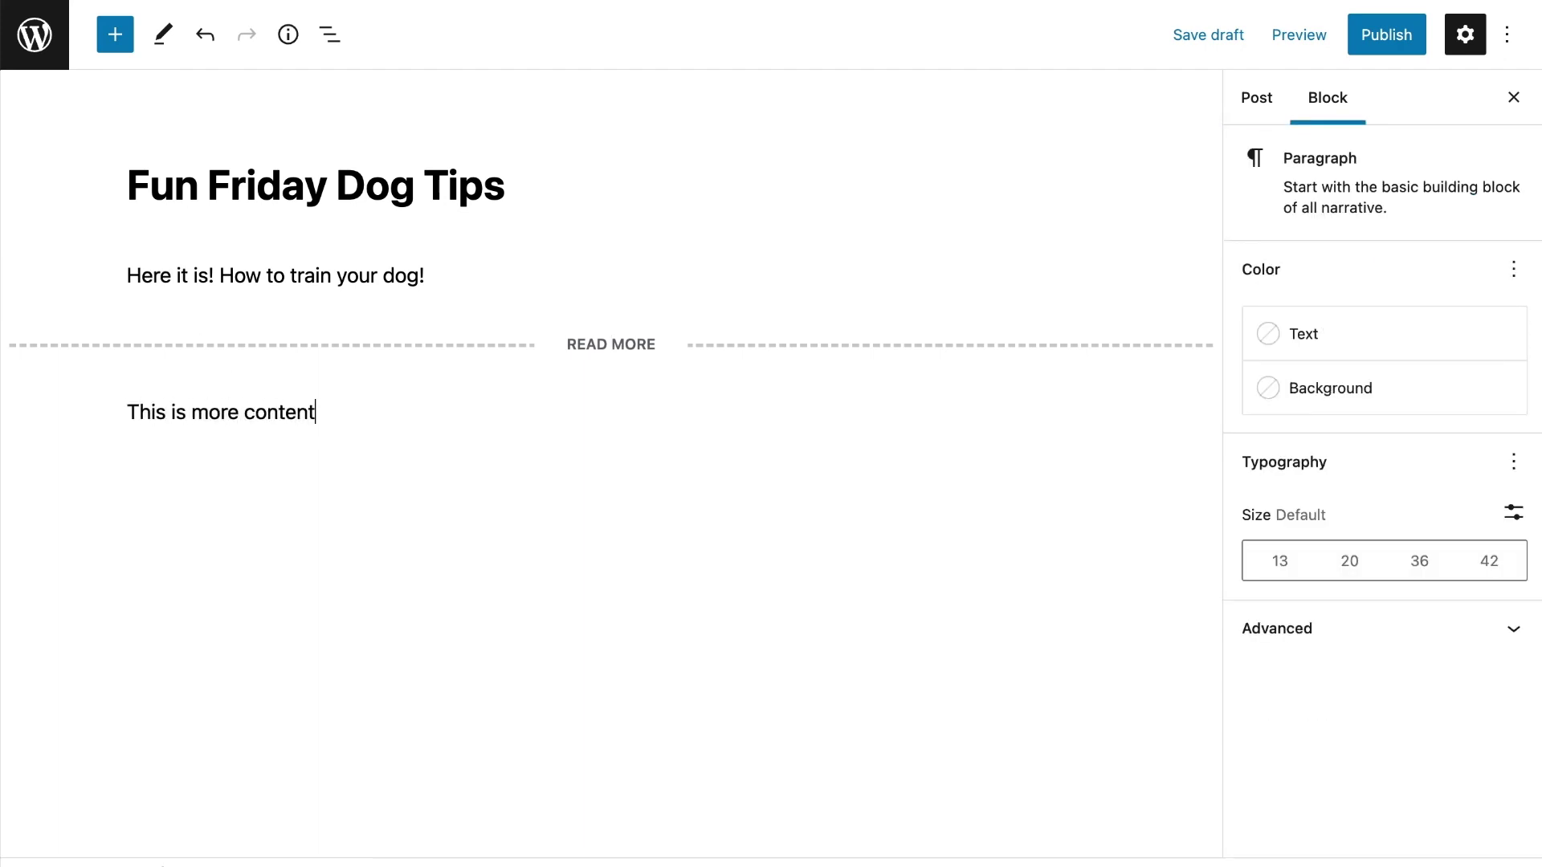
type(" about this topic.")
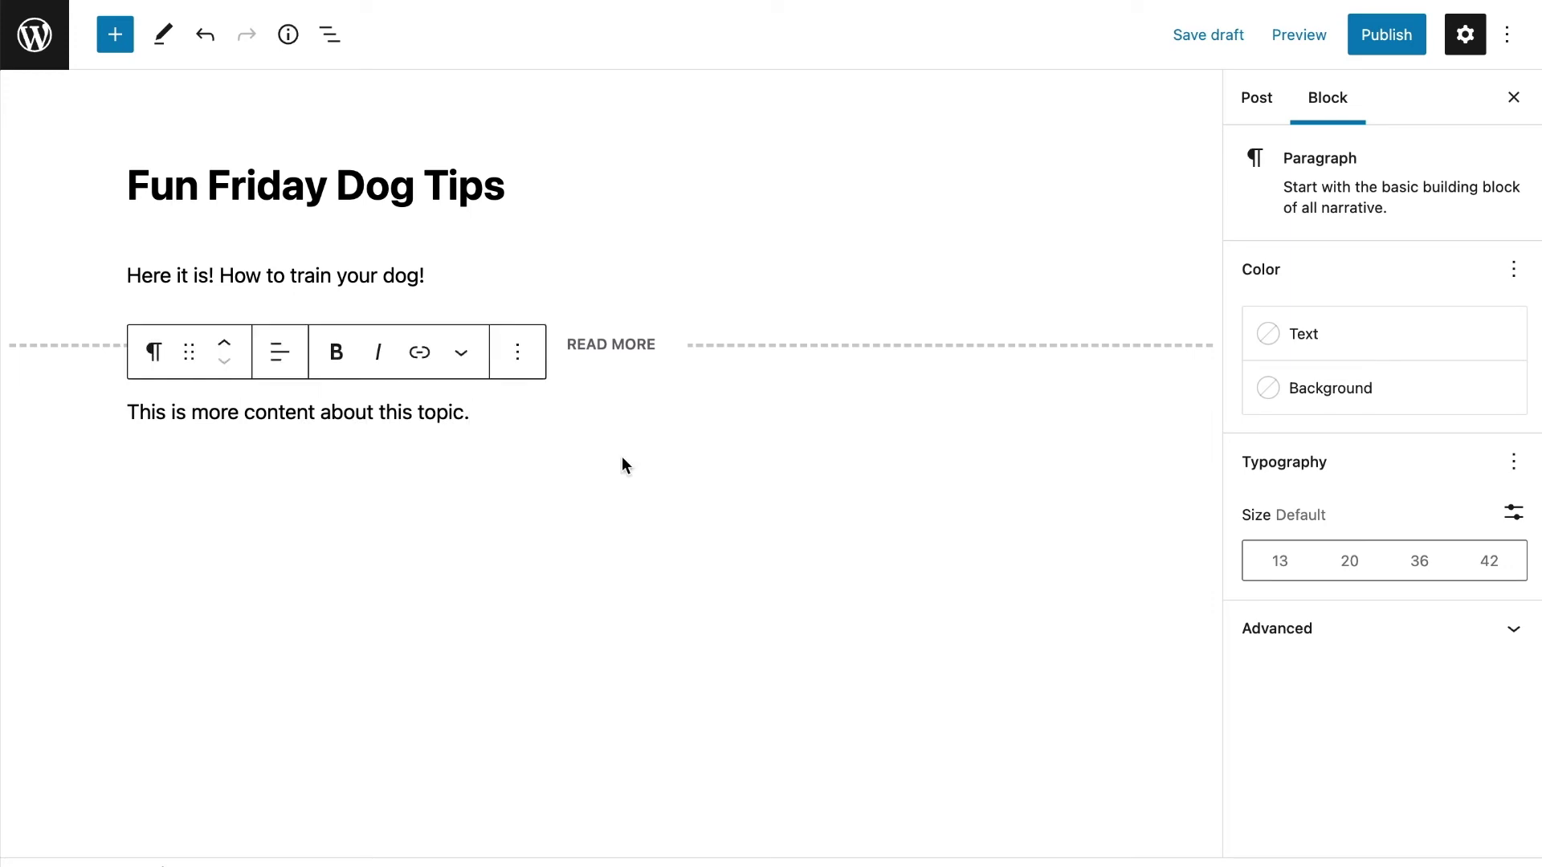
left_click(695, 241)
left_click(674, 272)
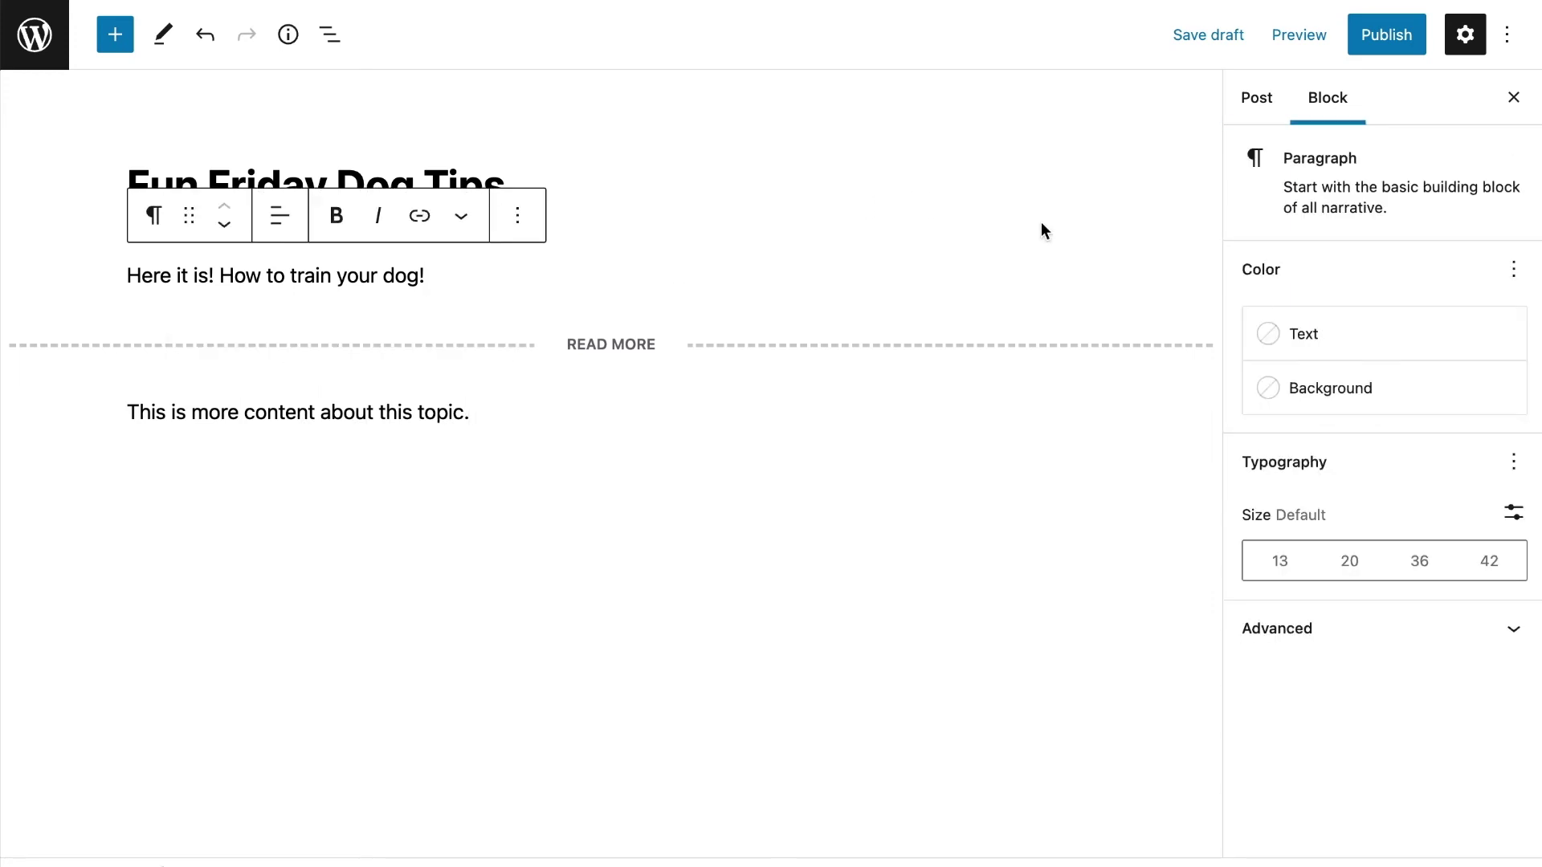
left_click(1257, 105)
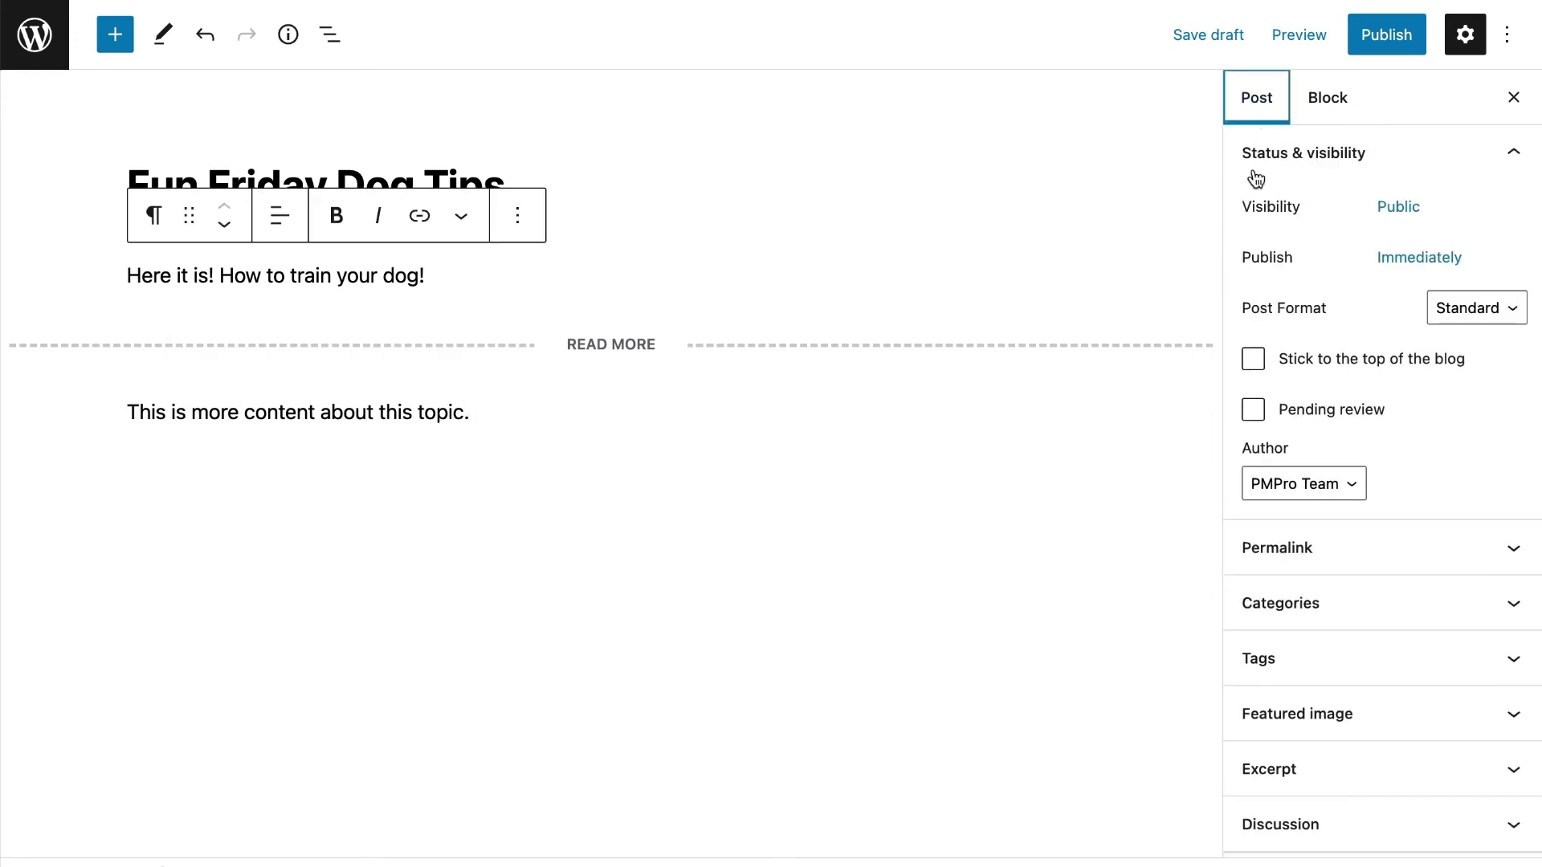
Assign the post to the Beginner Content category and publish it
left_click(1322, 601)
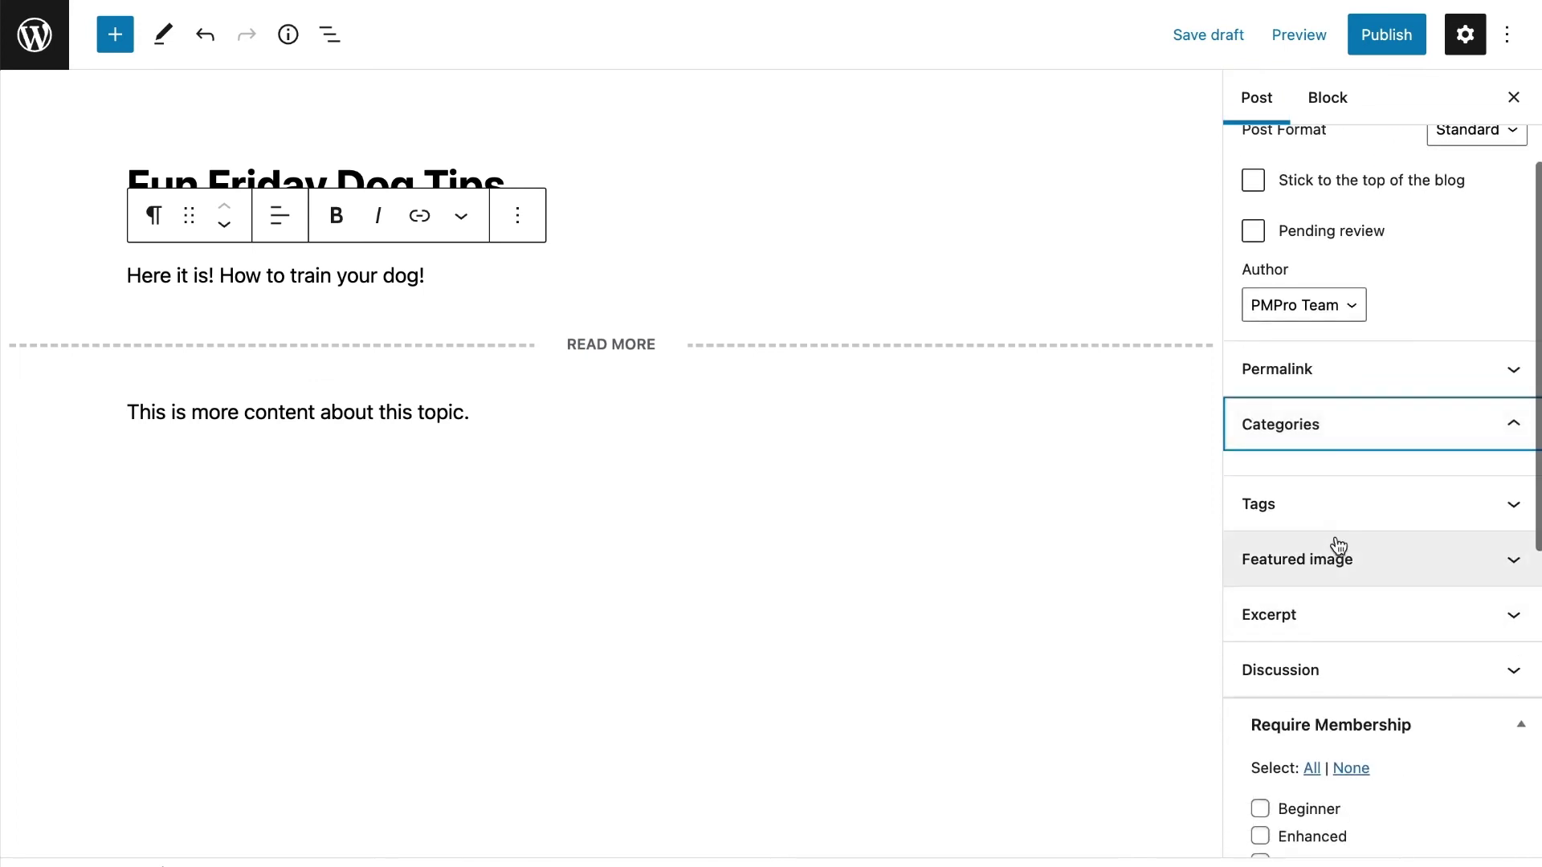
left_click(1332, 480)
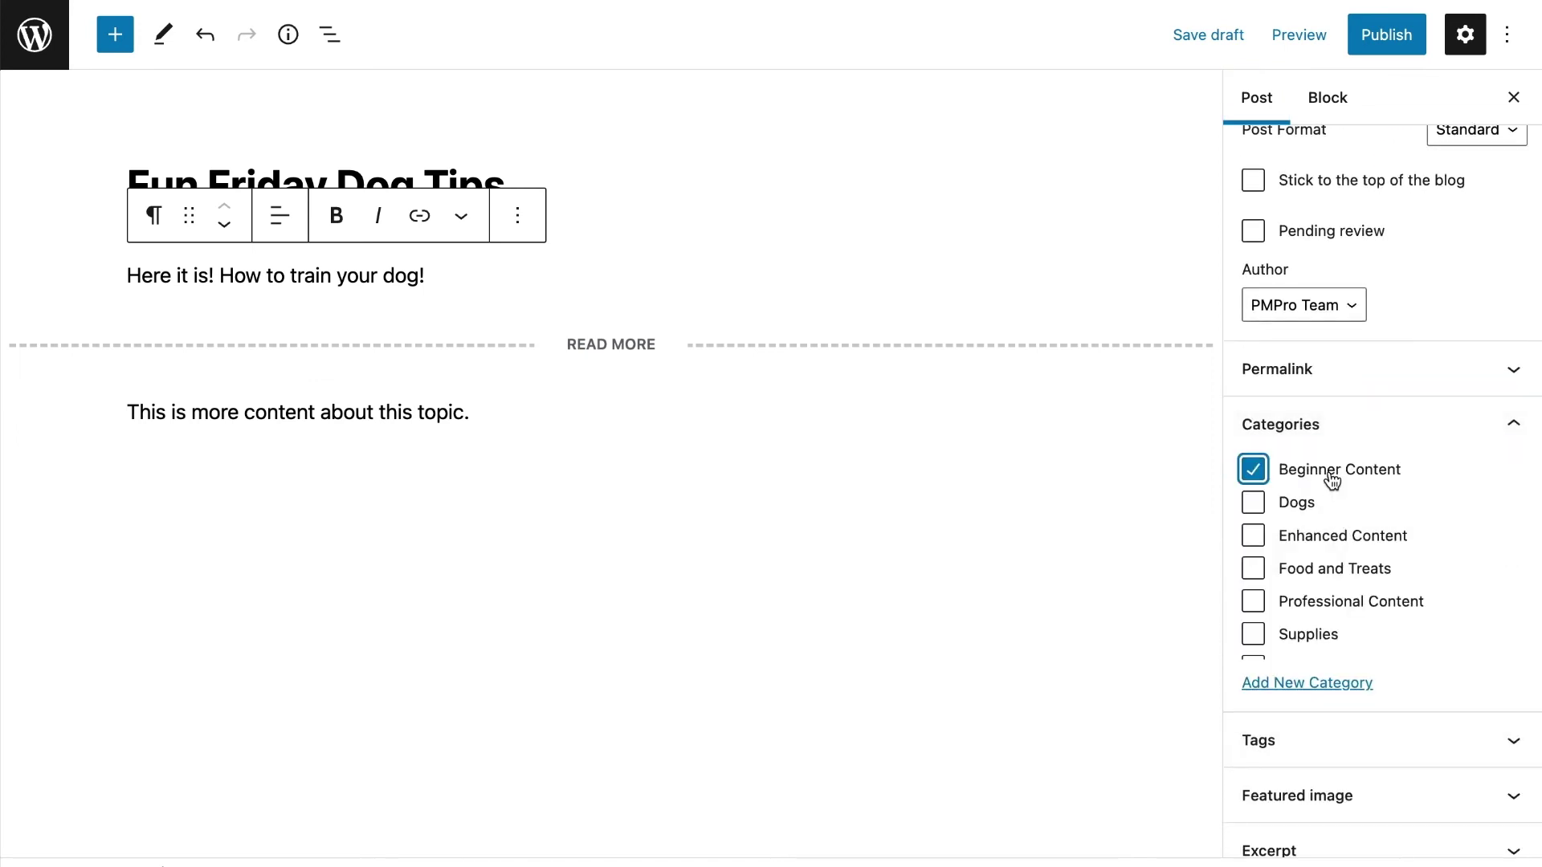
left_click(1386, 35)
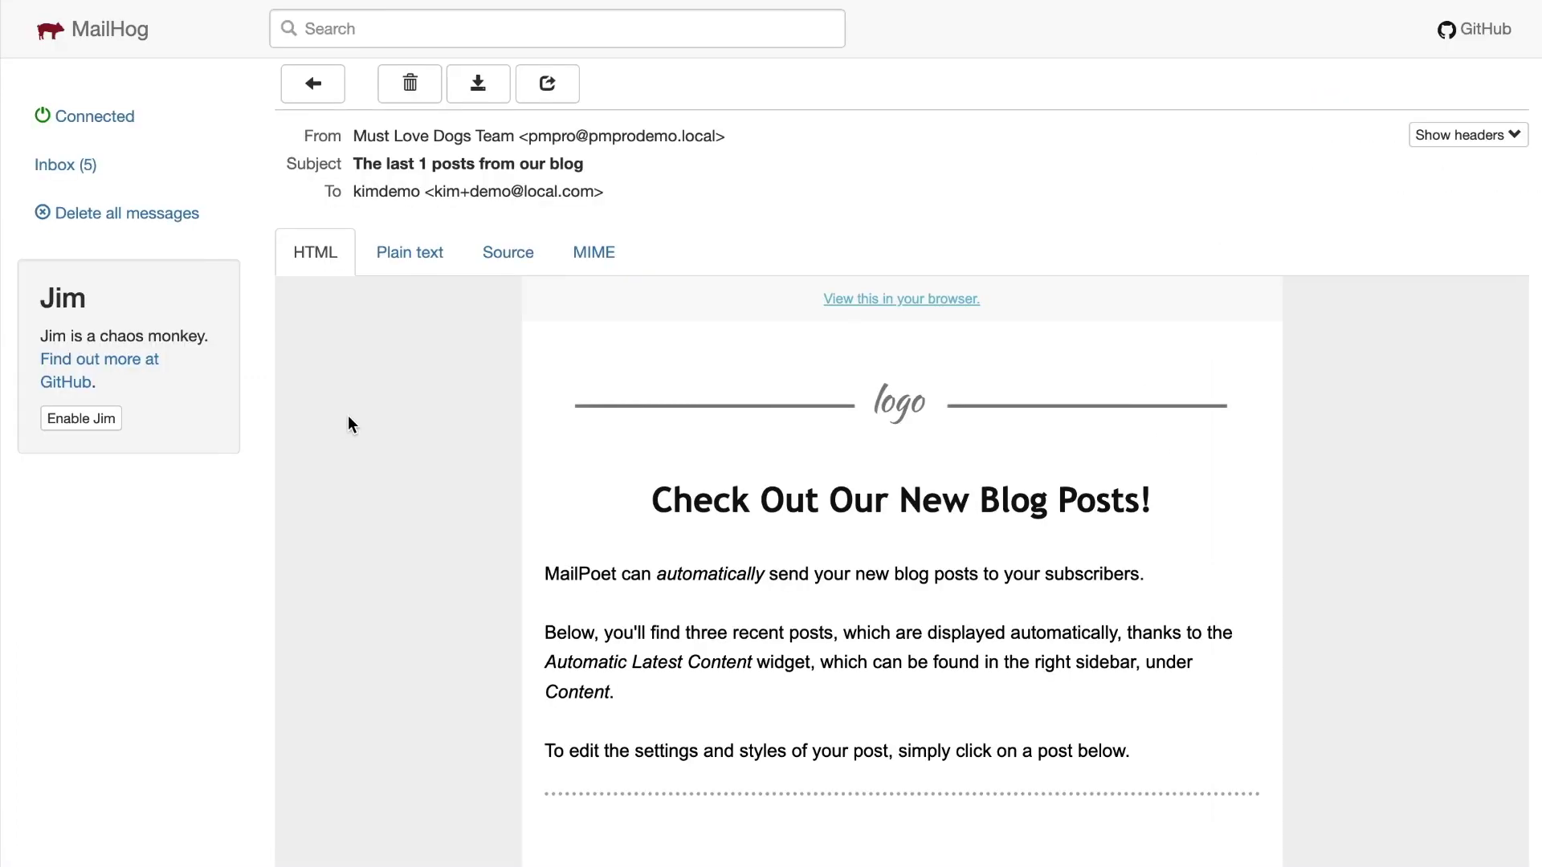
In the MailHog email, highlight the Fun Friday Dog Tips intro line and open the full post
scroll(349, 416, "down", 5)
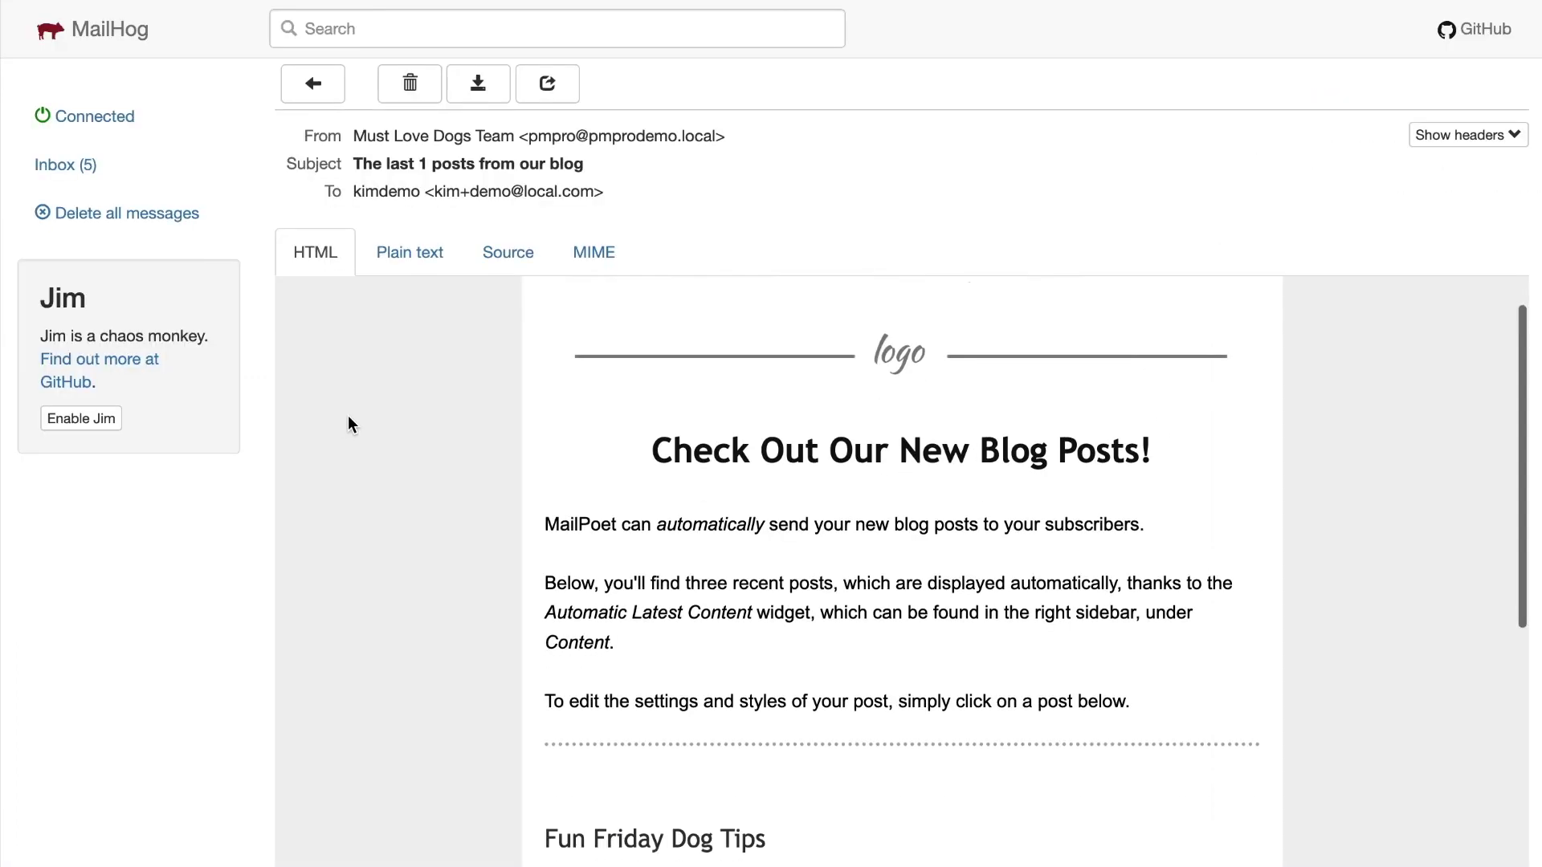
left_click_drag(538, 490, 913, 535)
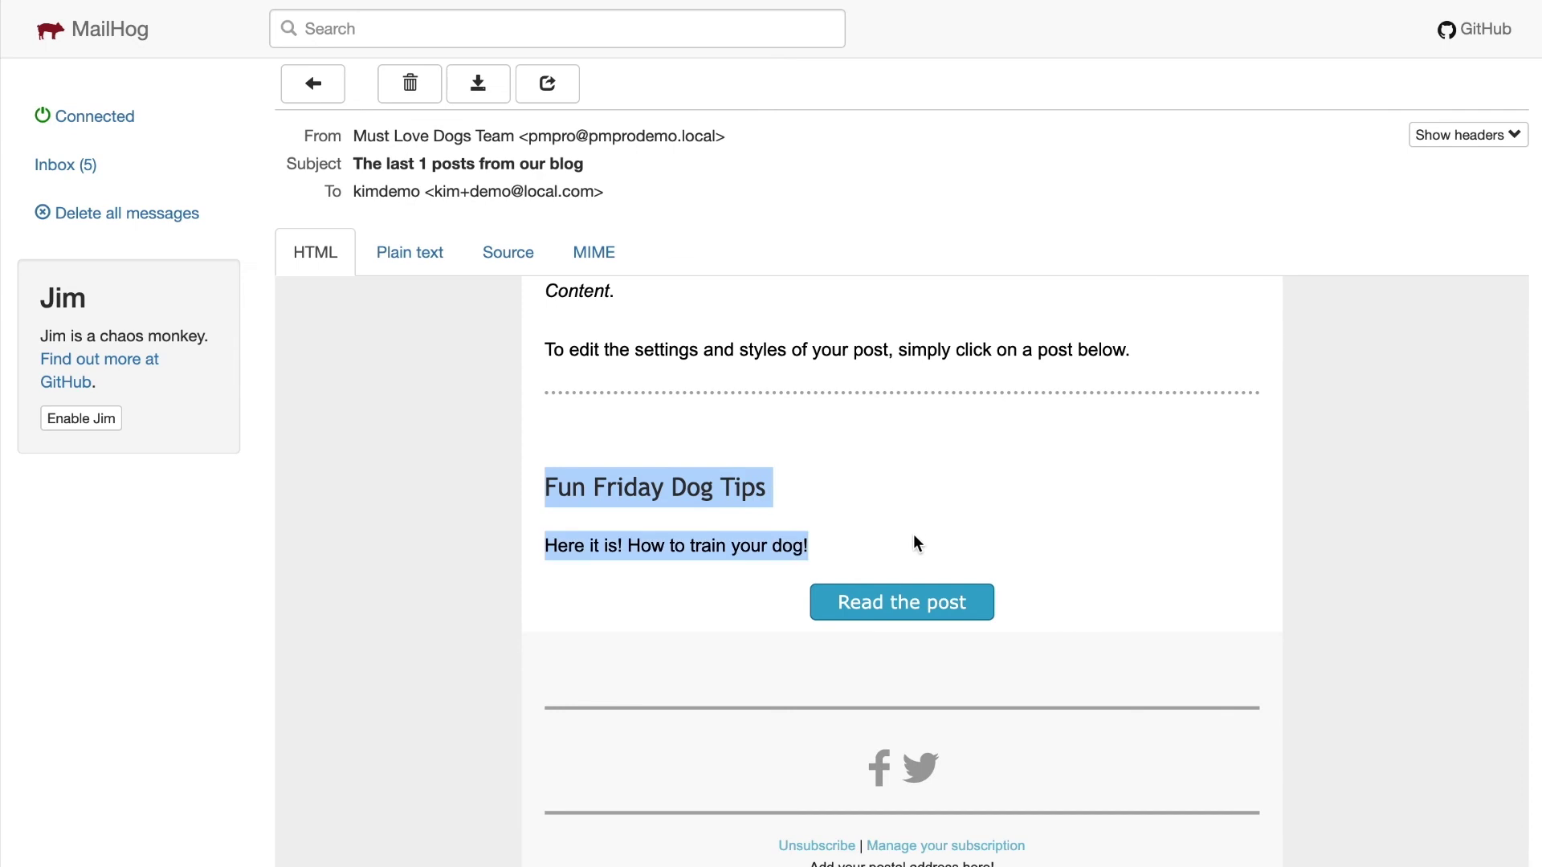
left_click(588, 549)
left_click_drag(547, 547, 845, 552)
left_click(919, 601)
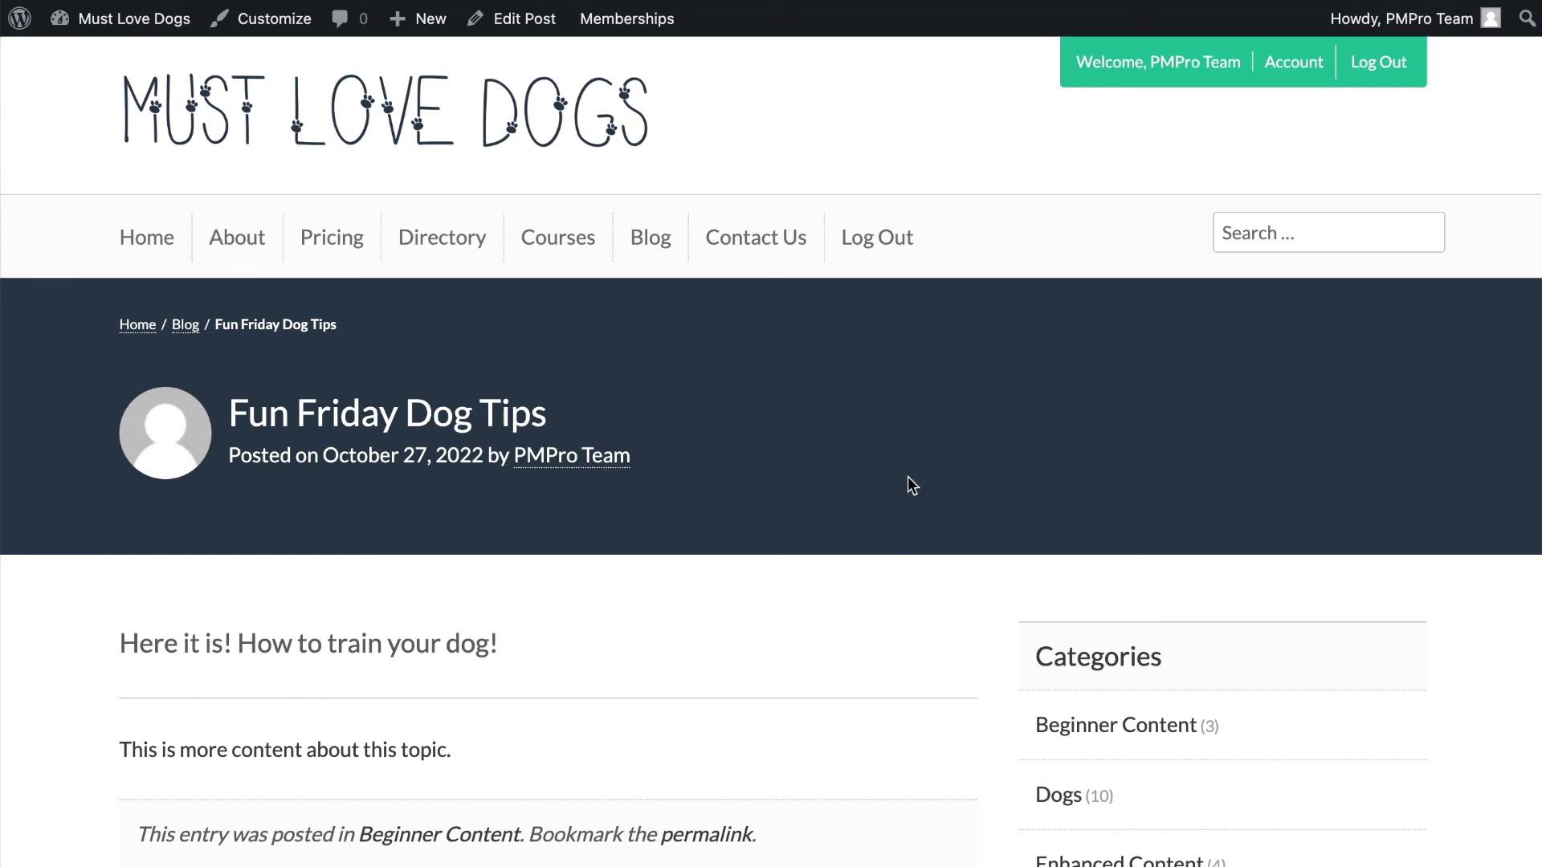